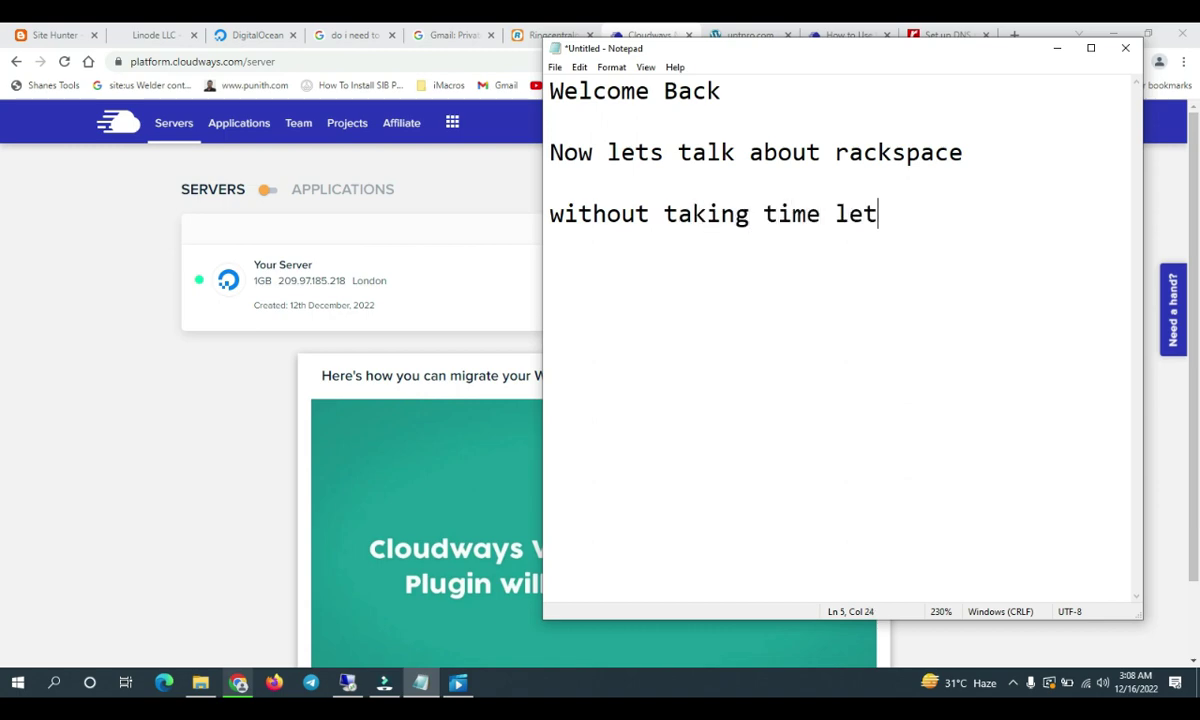
Finish the Notepad line 'without taking time lets get into it' and minimize Notepad to reveal Cloudways
{"action": "type", "text": "ts get into it"}
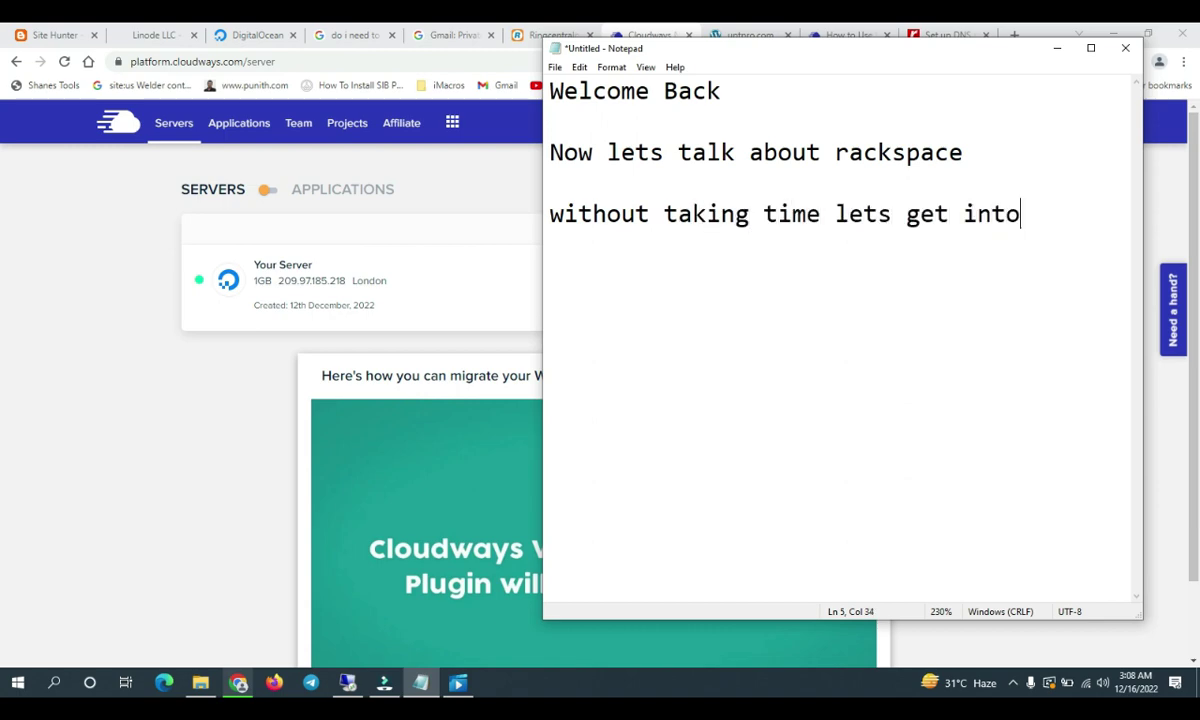
{"action": "left_click", "coordinate": [1057, 50]}
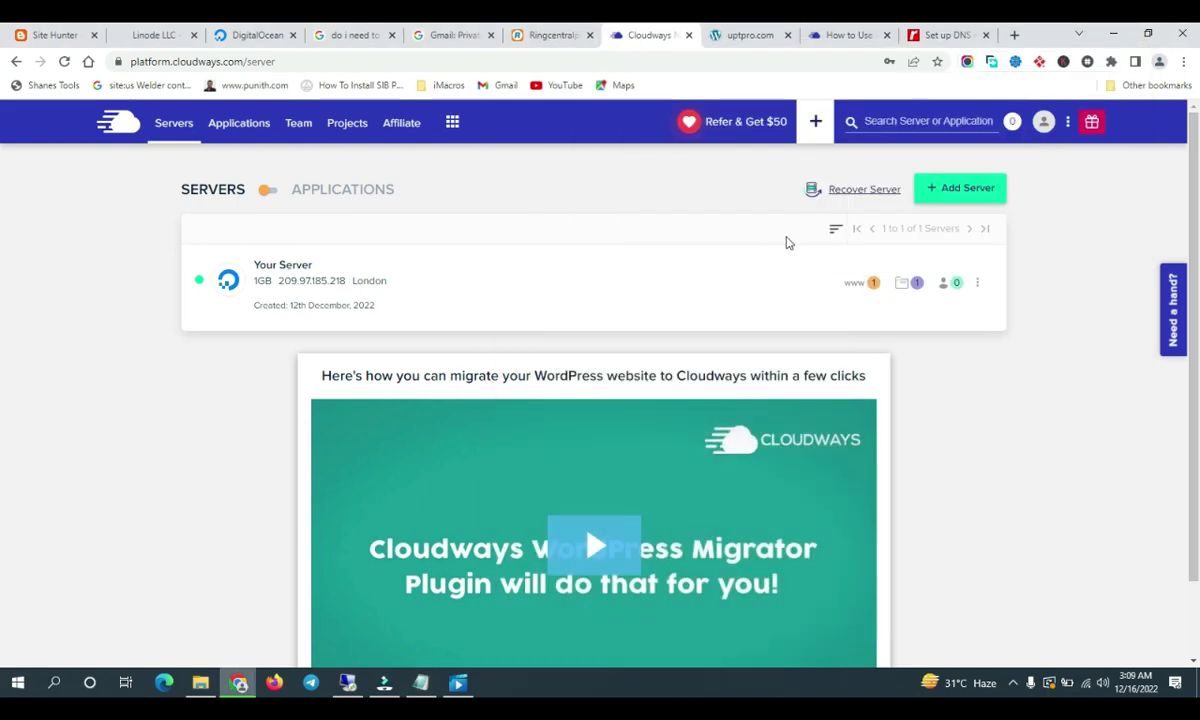
Go from the server's applications to the Add-ons page and open the Rackspace Email add-on settings
{"action": "left_click", "coordinate": [873, 283]}
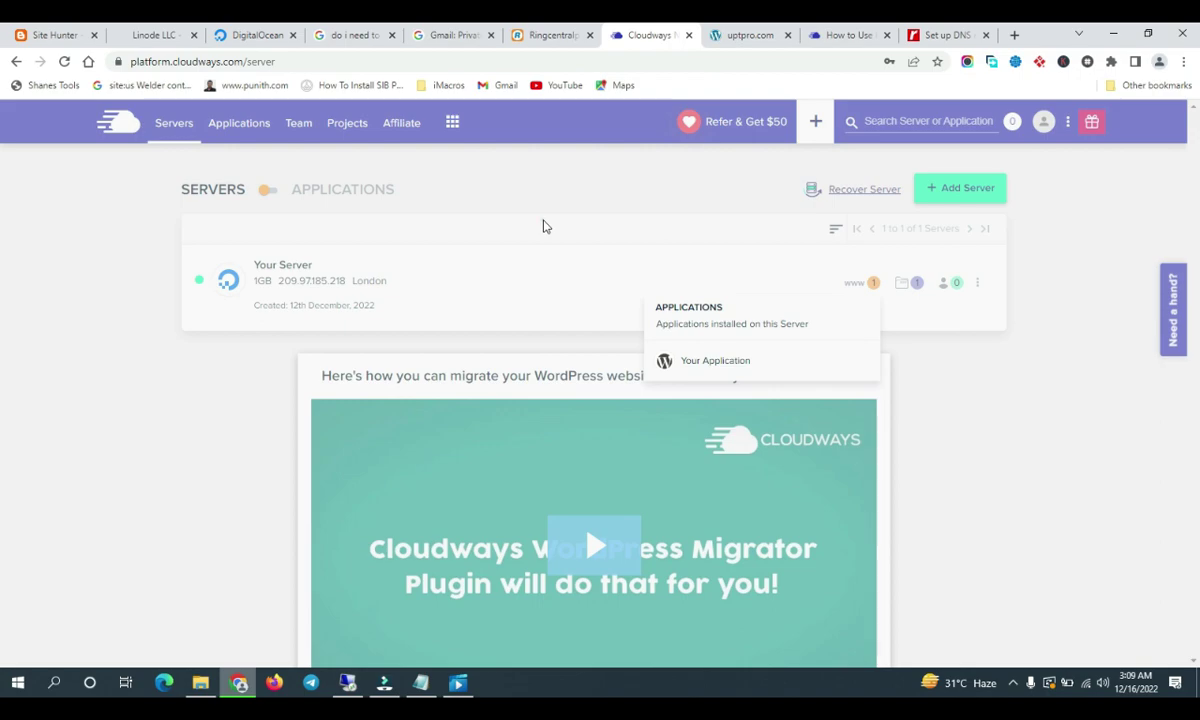
{"action": "left_click", "coordinate": [560, 178]}
{"action": "left_click", "coordinate": [452, 123]}
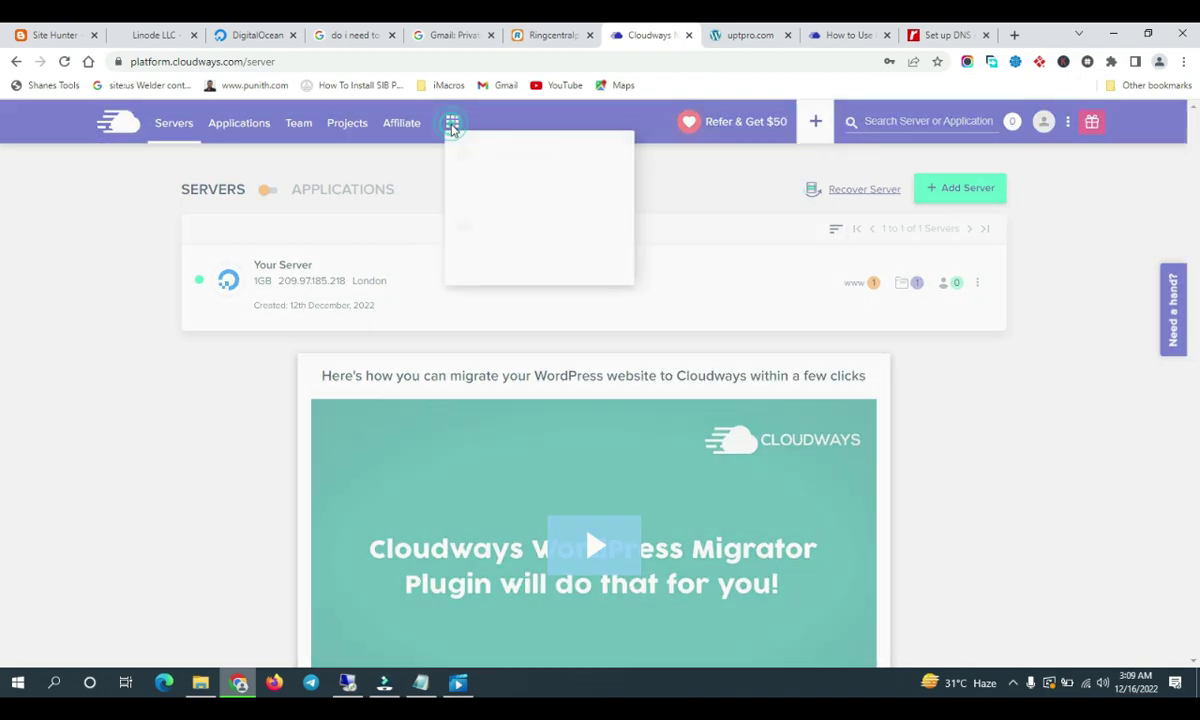
{"action": "left_click", "coordinate": [504, 200]}
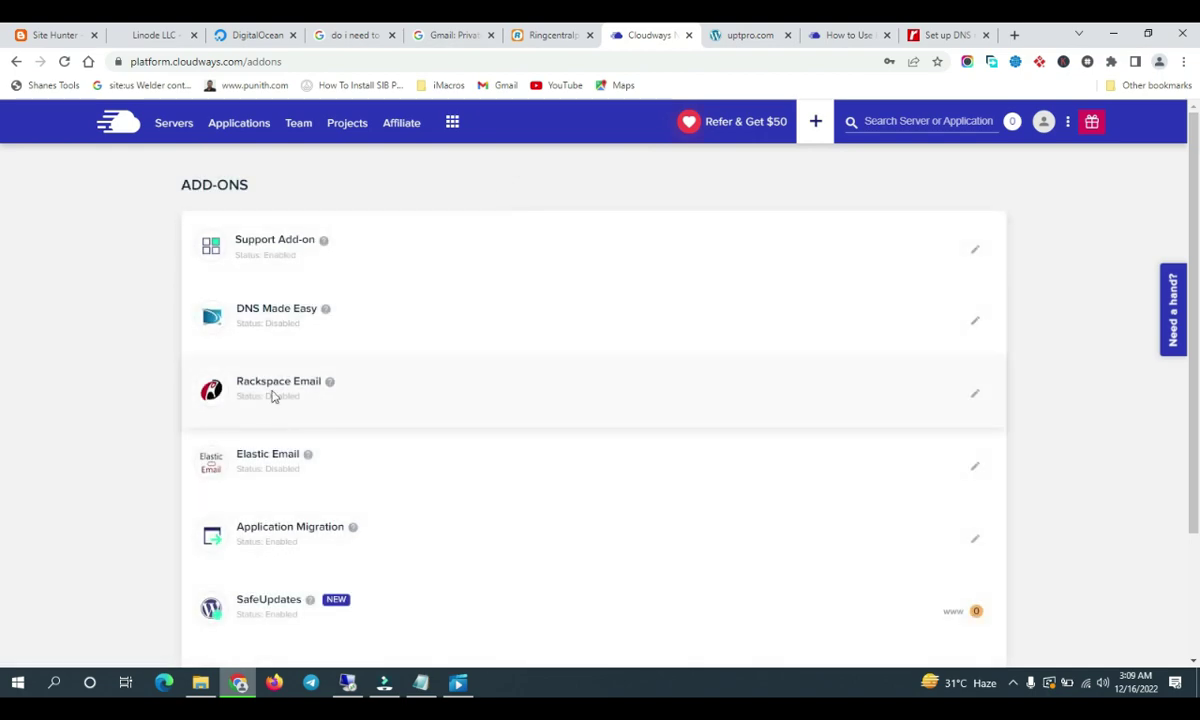
{"action": "double_click", "coordinate": [284, 397]}
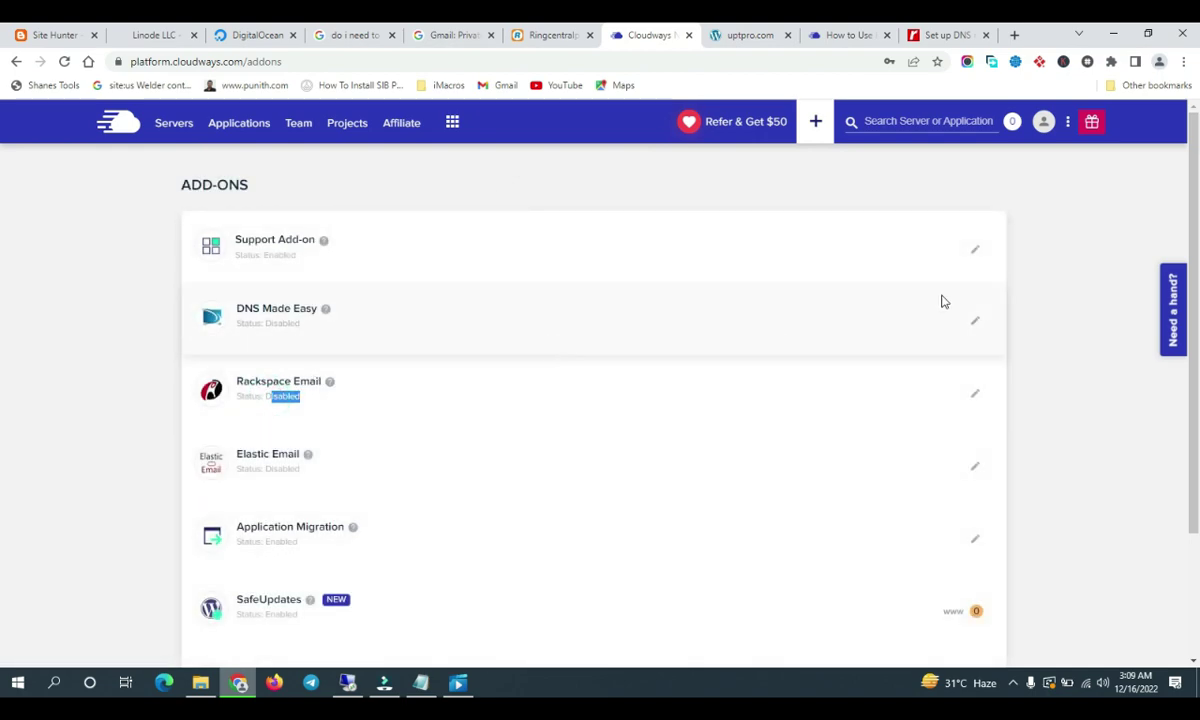
{"action": "left_click", "coordinate": [977, 394]}
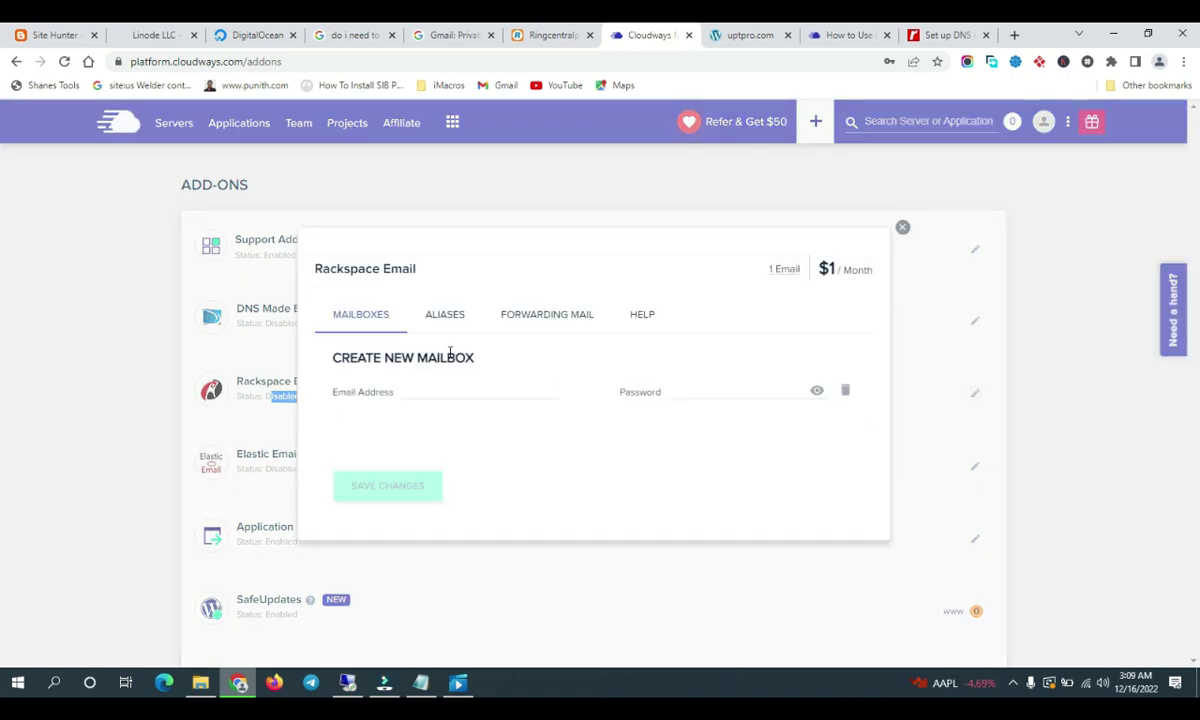
{"action": "left_click", "coordinate": [421, 393]}
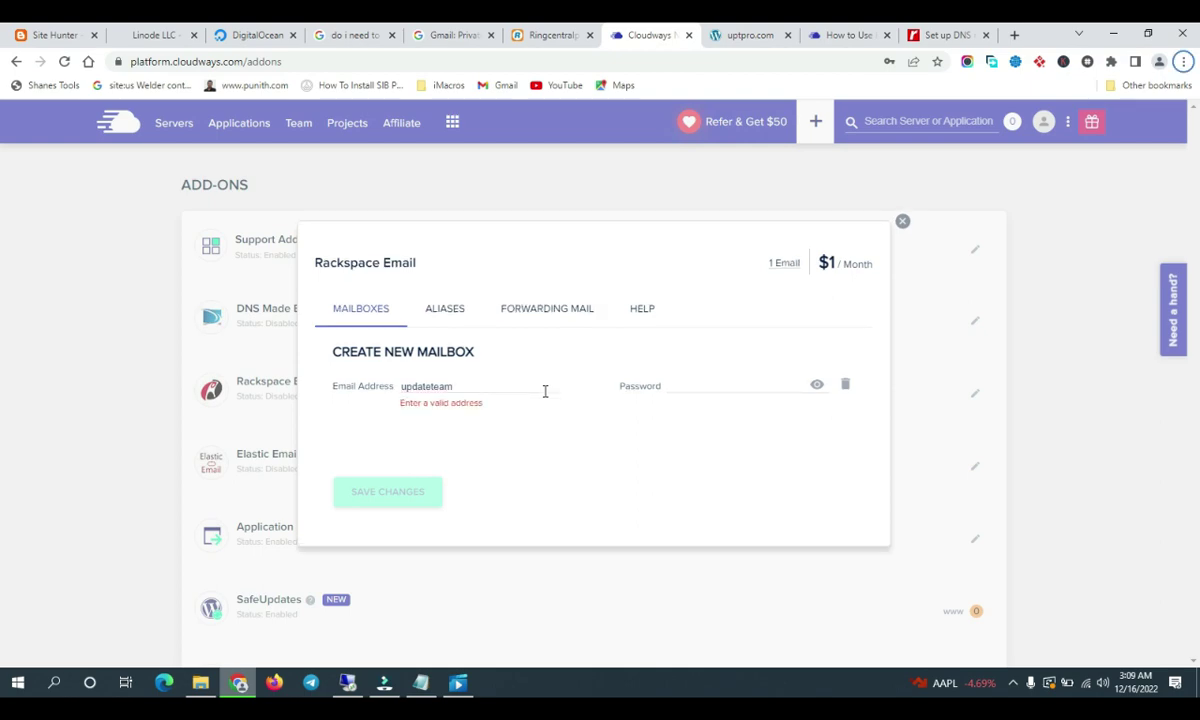
{"action": "left_click", "coordinate": [513, 391]}
{"action": "type", "text": "@"}
{"action": "left_click", "coordinate": [752, 35]}
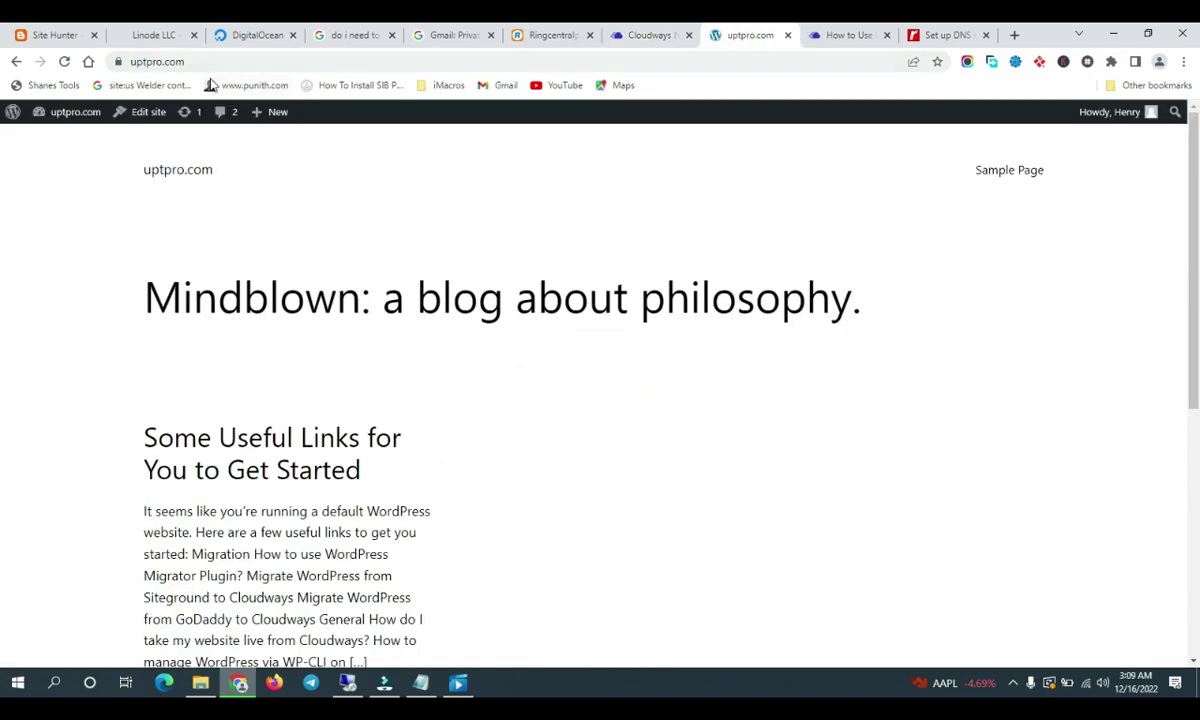
{"action": "left_click", "coordinate": [170, 62]}
{"action": "left_click_drag", "start_coordinate": [185, 62], "coordinate": [143, 62]}
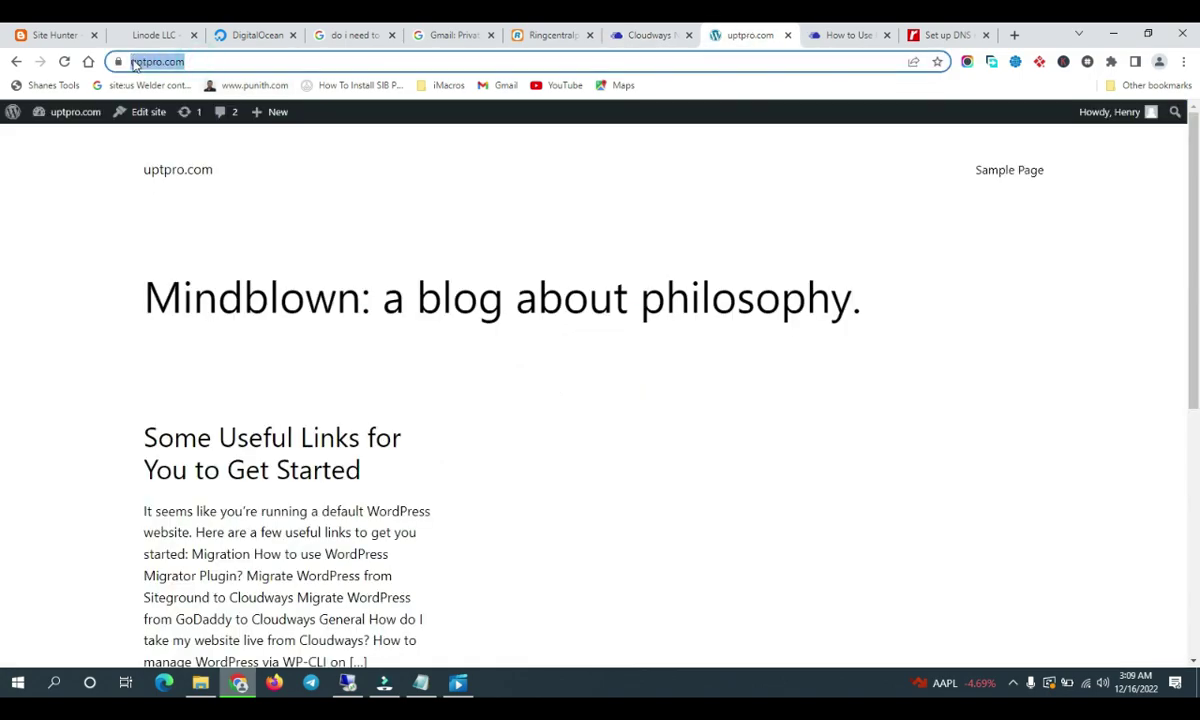
{"action": "left_click", "coordinate": [645, 35]}
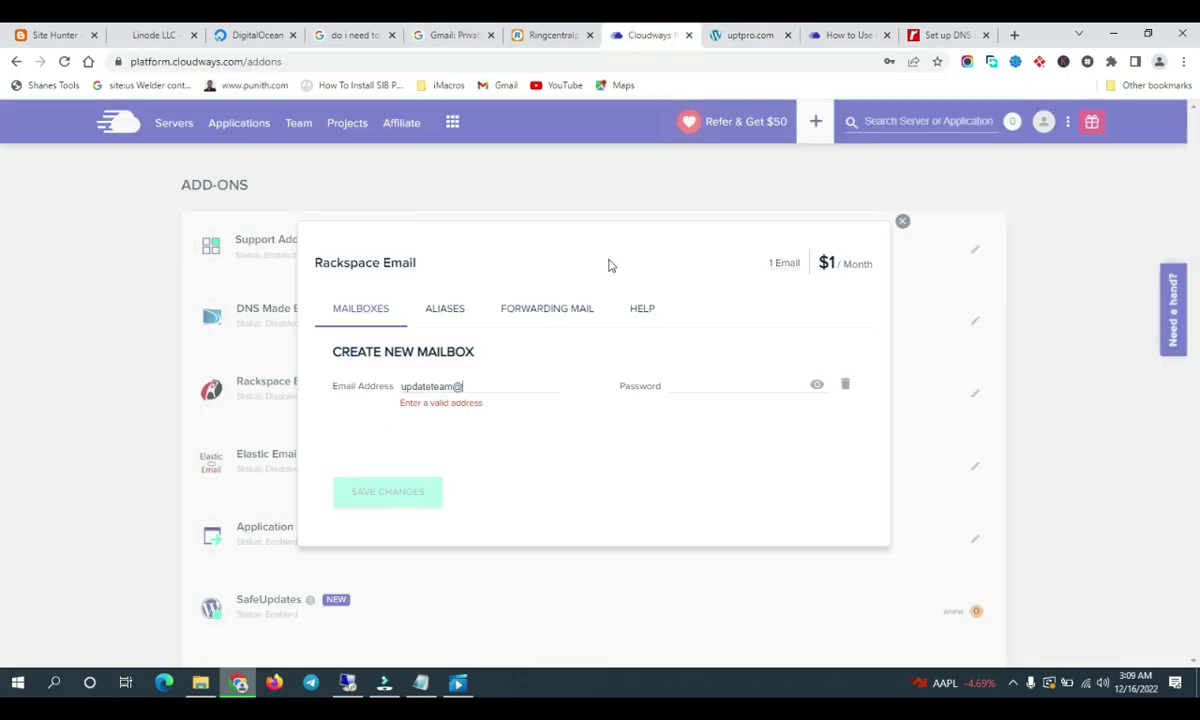
{"action": "type", "text": "https://uptpro.com/"}
{"action": "left_click", "coordinate": [490, 386]}
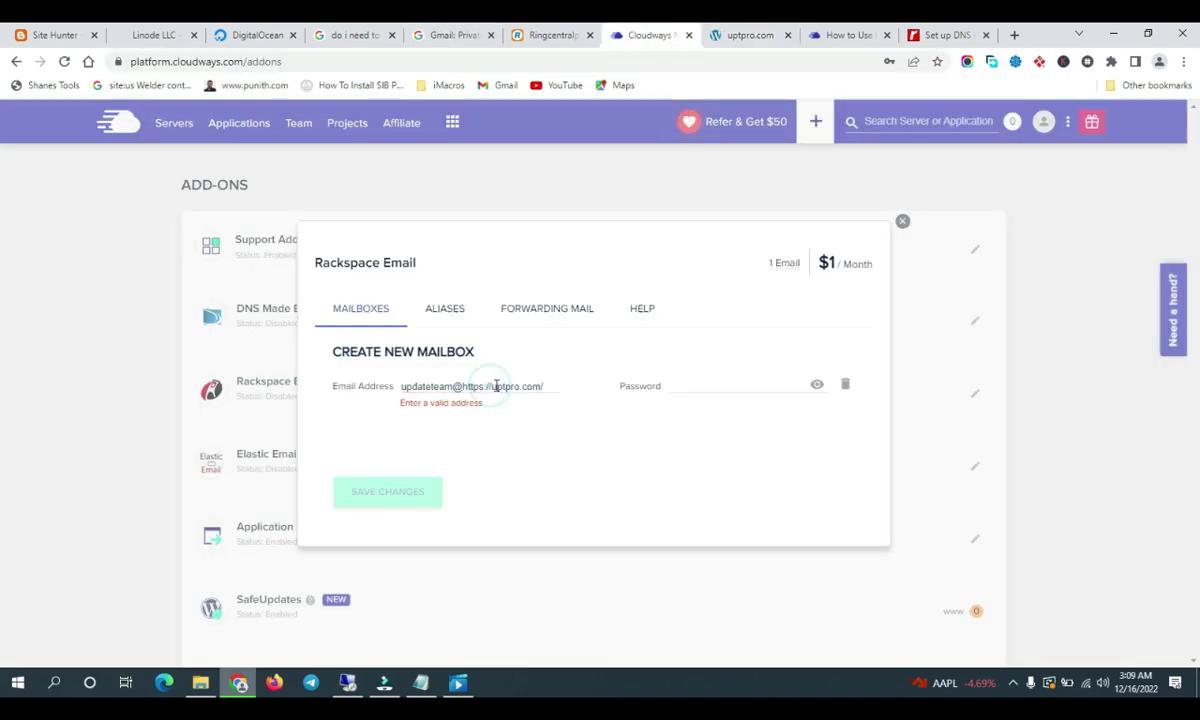
{"action": "key", "text": "BackSpace"}
{"action": "key", "text": "BackSpace"}
{"action": "key", "text": "BackSpace"}
{"action": "key", "text": "BackSpace"}
{"action": "key", "text": "BackSpace"}
{"action": "key", "text": "BackSpace"}
{"action": "key", "text": "BackSpace"}
{"action": "key", "text": "BackSpace"}
{"action": "left_click", "coordinate": [524, 386]}
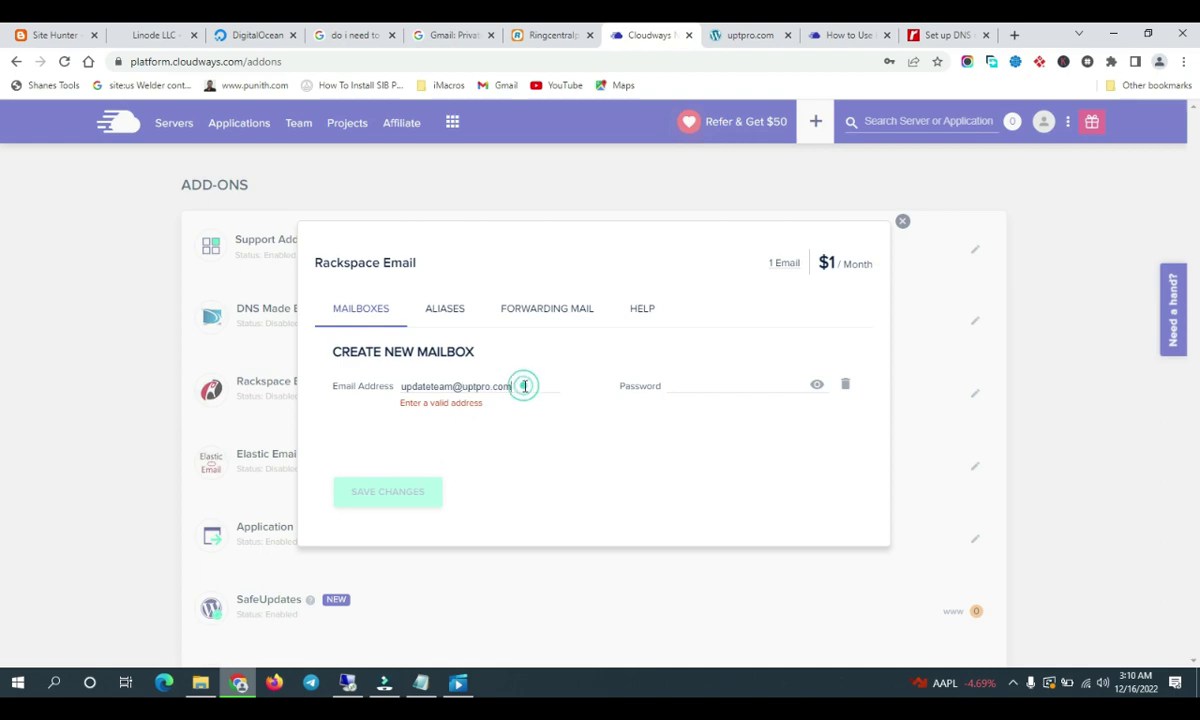
{"action": "key", "text": "BackSpace"}
Enter the mailbox password and save, noting the up-to-48-hour validation warning
{"action": "left_click", "coordinate": [713, 390]}
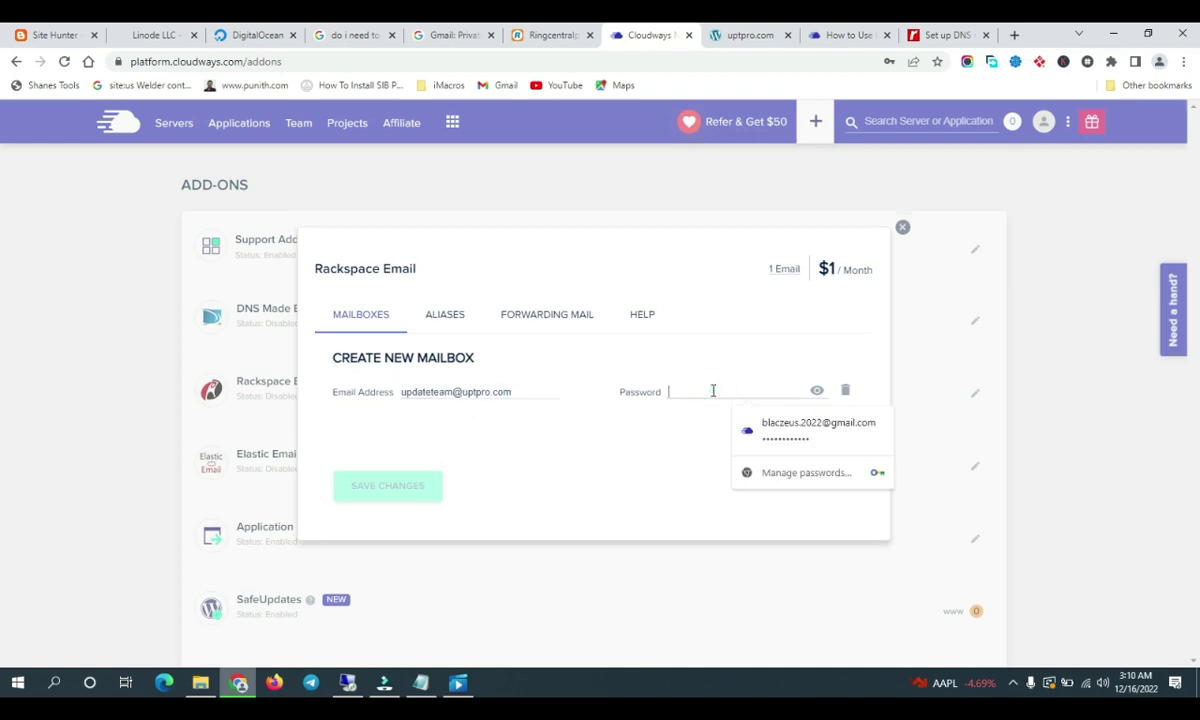
{"action": "type", "text": "•••"}
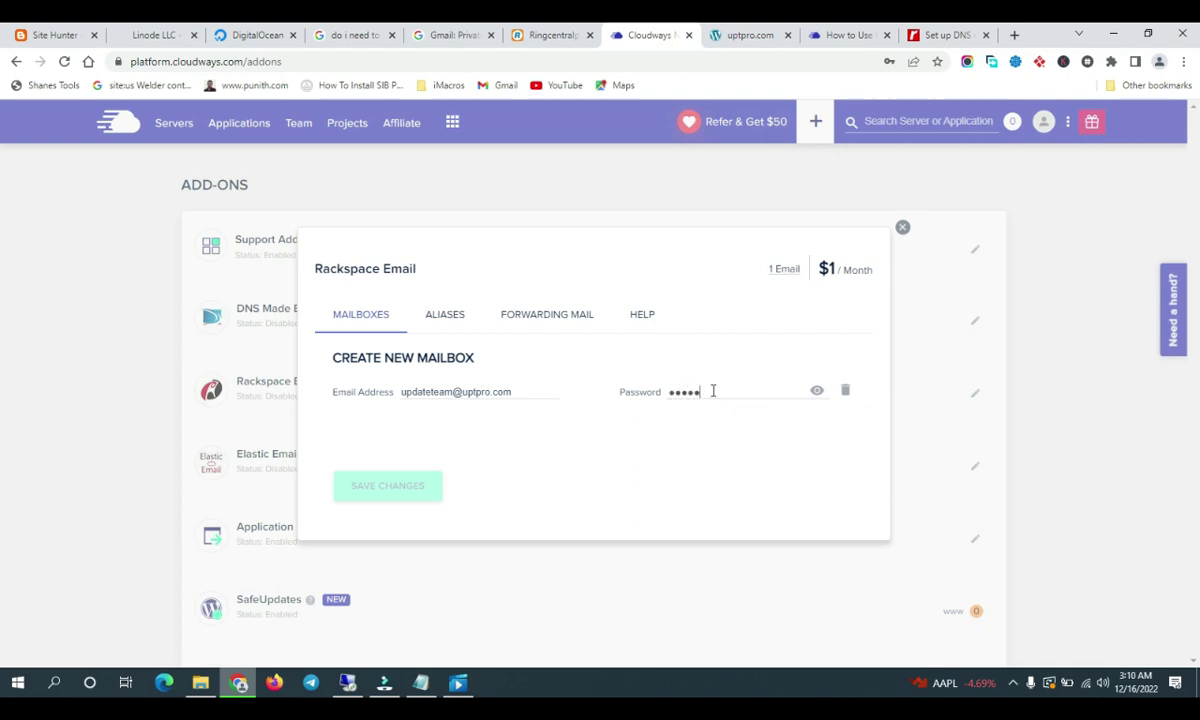
{"action": "type", "text": "•••••"}
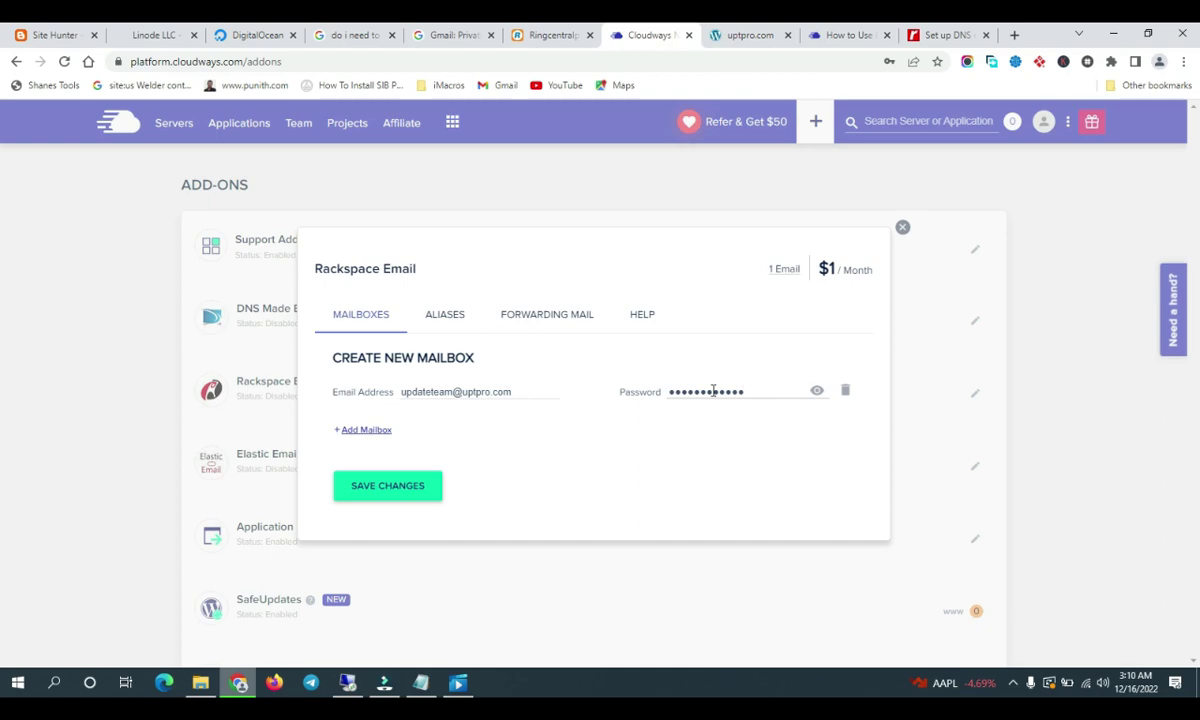
{"action": "left_click", "coordinate": [397, 498]}
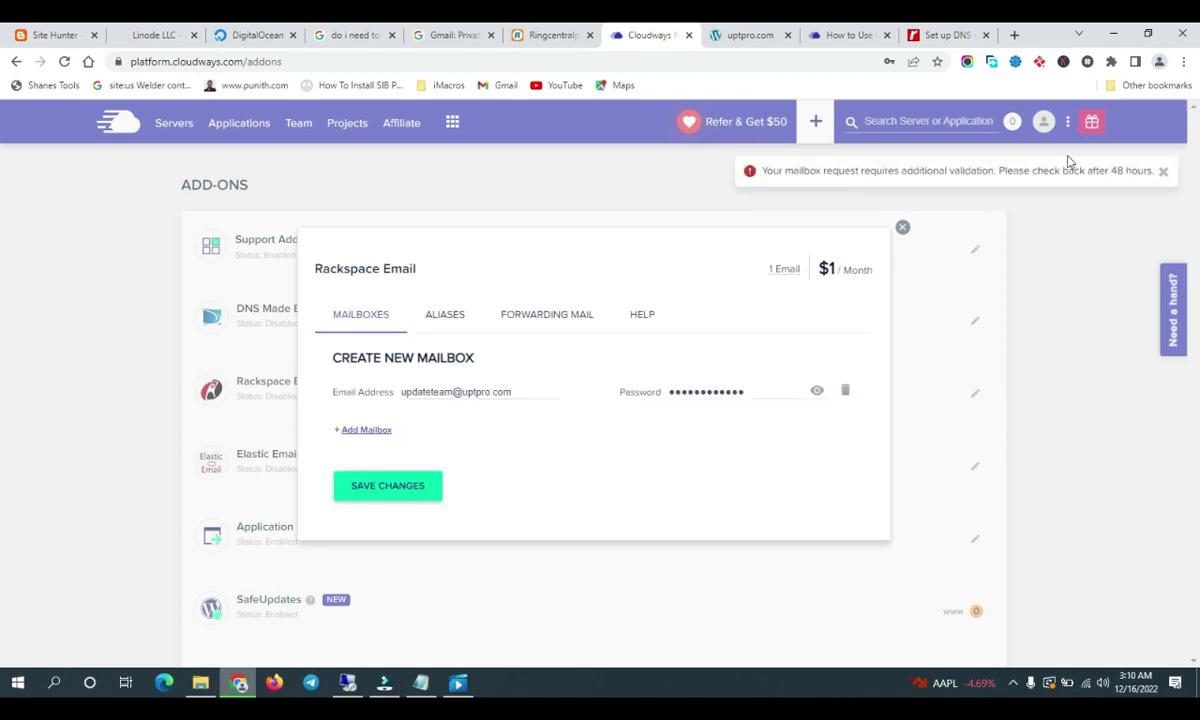
{"action": "triple_click", "coordinate": [1134, 176]}
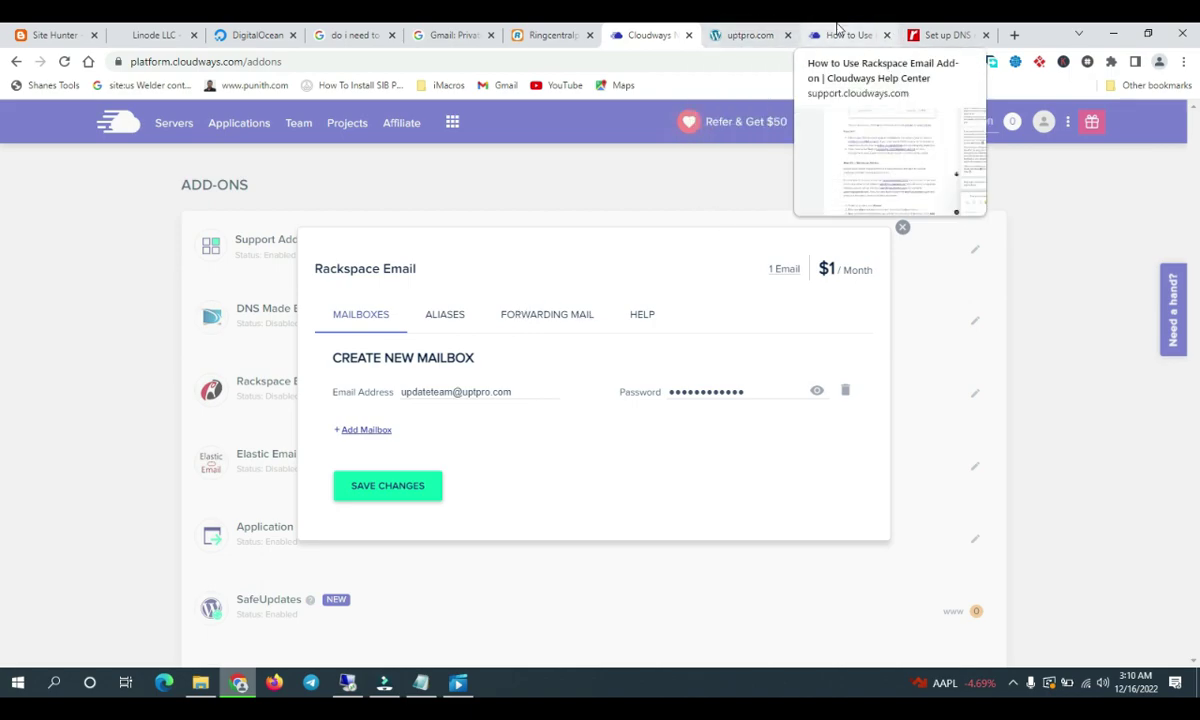
Review the Rackspace Email add-on help article
{"action": "left_click", "coordinate": [840, 35]}
{"action": "scroll", "coordinate": [846, 355], "scroll_direction": "down", "scroll_amount": 12}
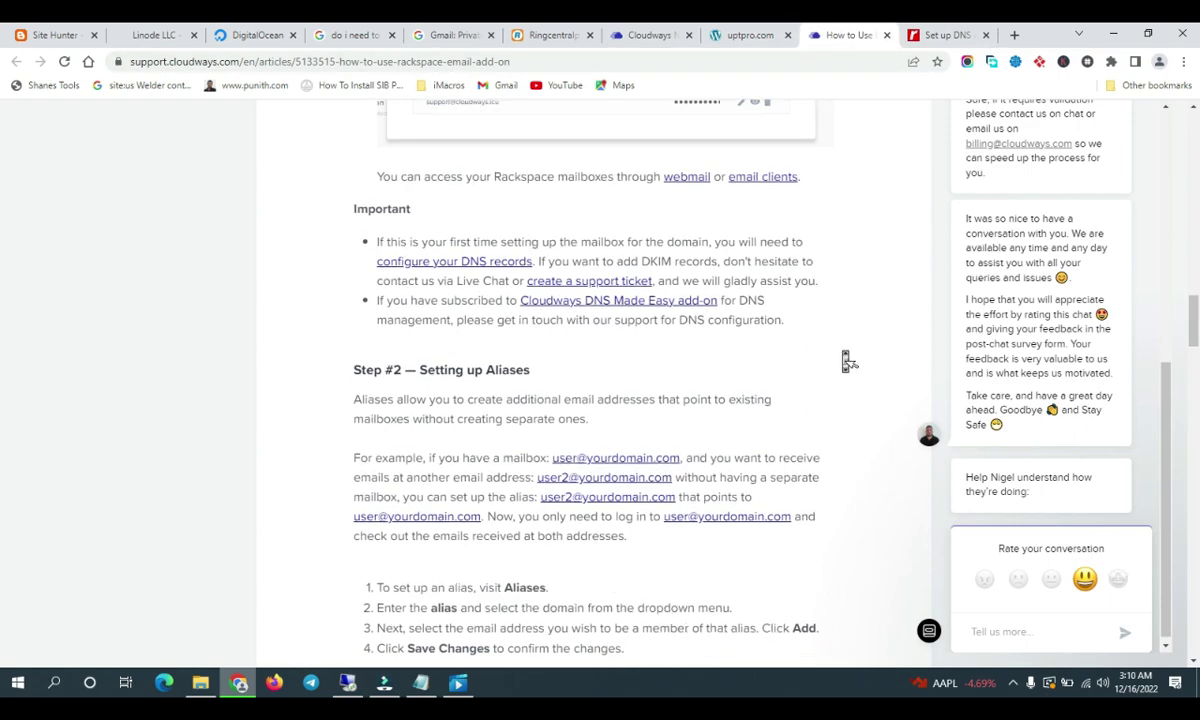
{"action": "scroll", "coordinate": [848, 362], "scroll_direction": "up", "scroll_amount": 7}
{"action": "scroll", "coordinate": [846, 362], "scroll_direction": "up", "scroll_amount": 4}
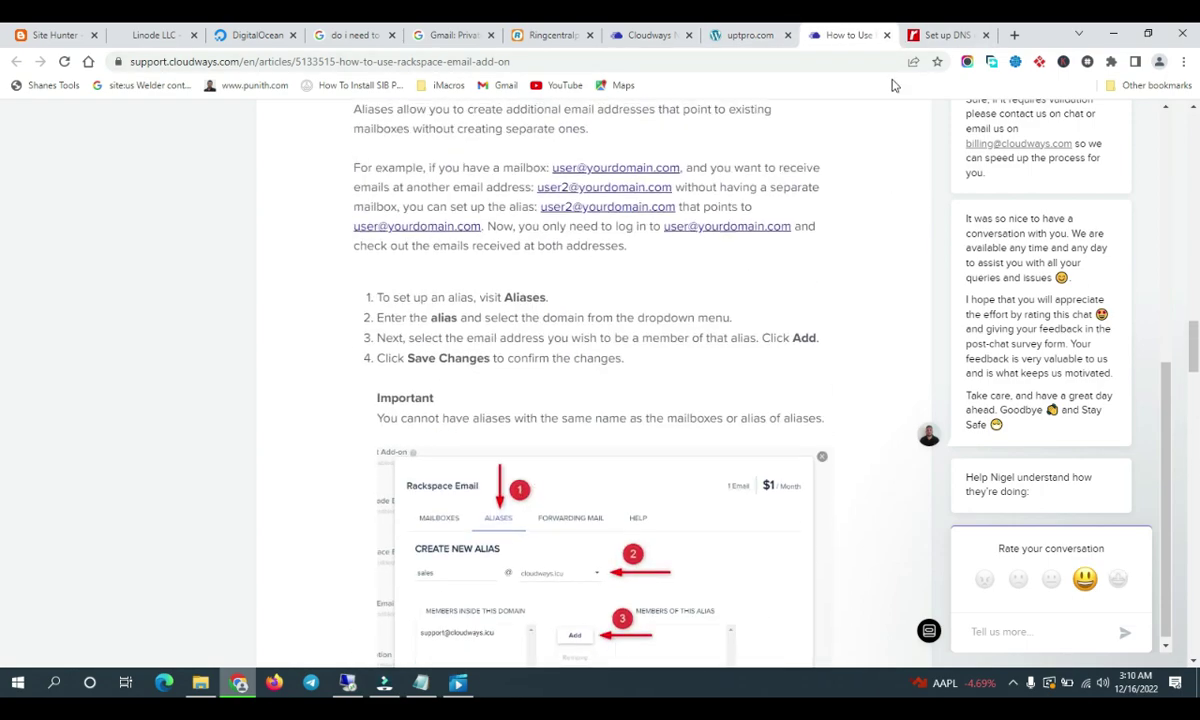
In the Rackspace DNS setup guide, select the mx1.emailsrvr.com value and bring up the Namecheap remote desktop
{"action": "left_click", "coordinate": [945, 35]}
{"action": "scroll", "coordinate": [725, 277], "scroll_direction": "down", "scroll_amount": 5}
{"action": "scroll", "coordinate": [352, 460], "scroll_direction": "up", "scroll_amount": 1}
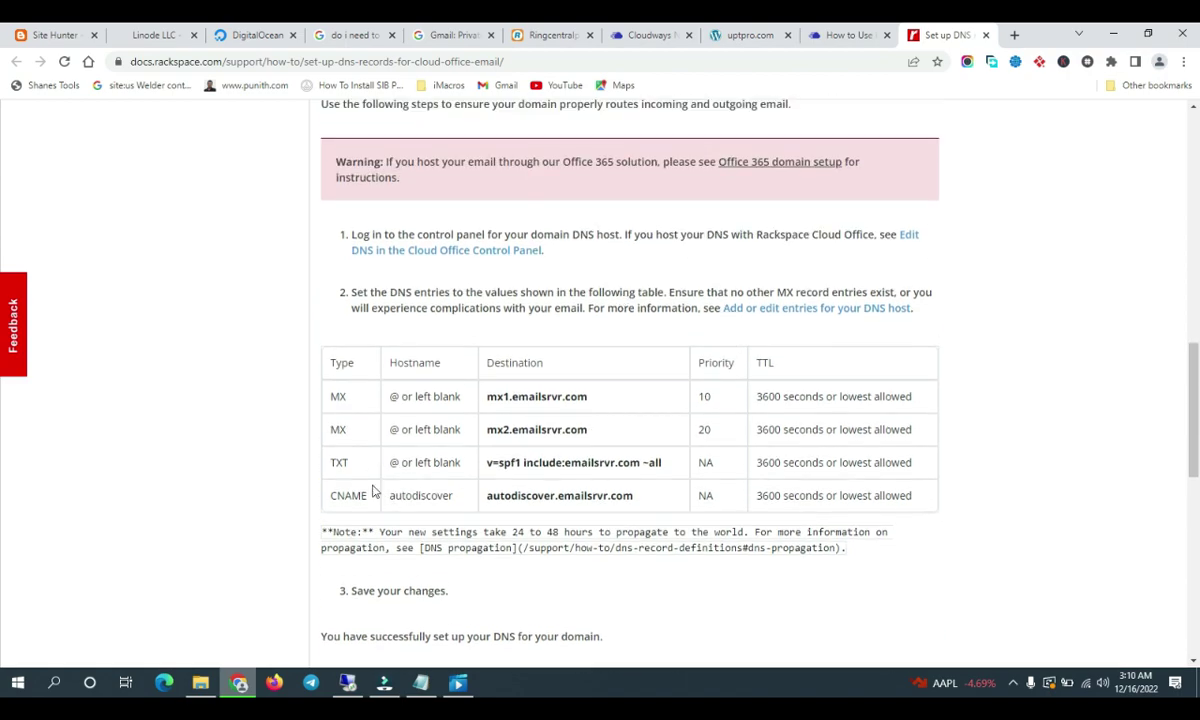
{"action": "scroll", "coordinate": [490, 362], "scroll_direction": "down", "scroll_amount": 2}
{"action": "double_click", "coordinate": [518, 246]}
{"action": "triple_click", "coordinate": [518, 246]}
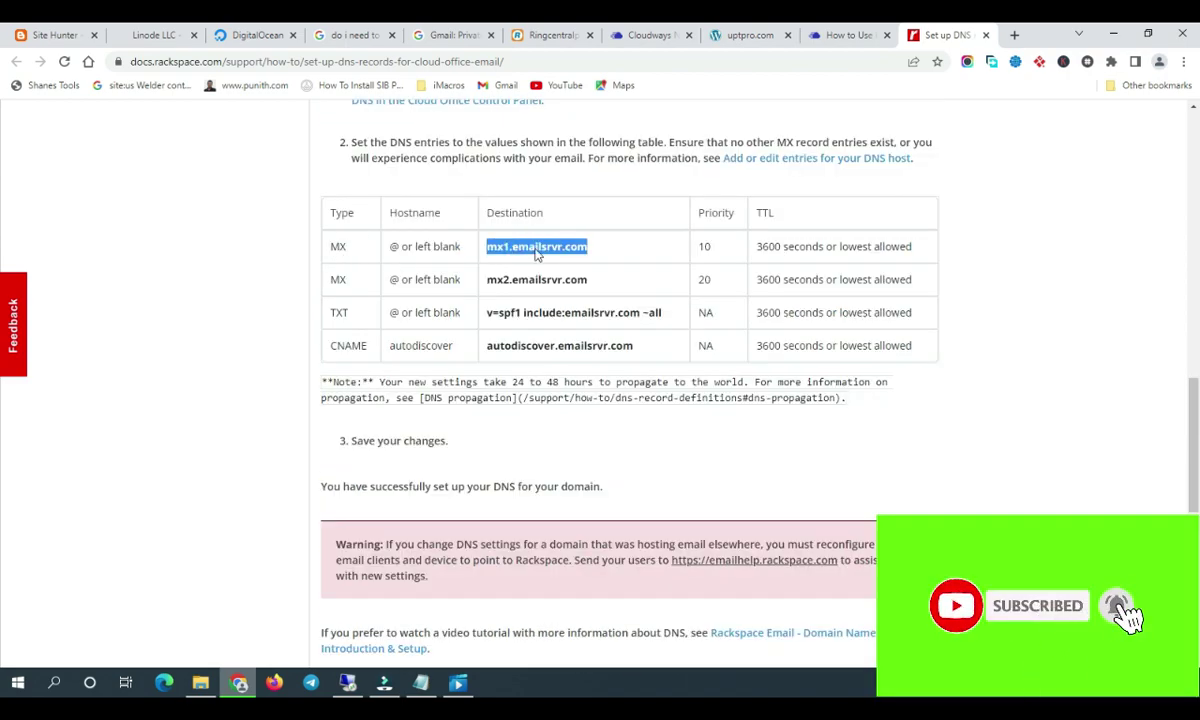
{"action": "left_click", "coordinate": [347, 682]}
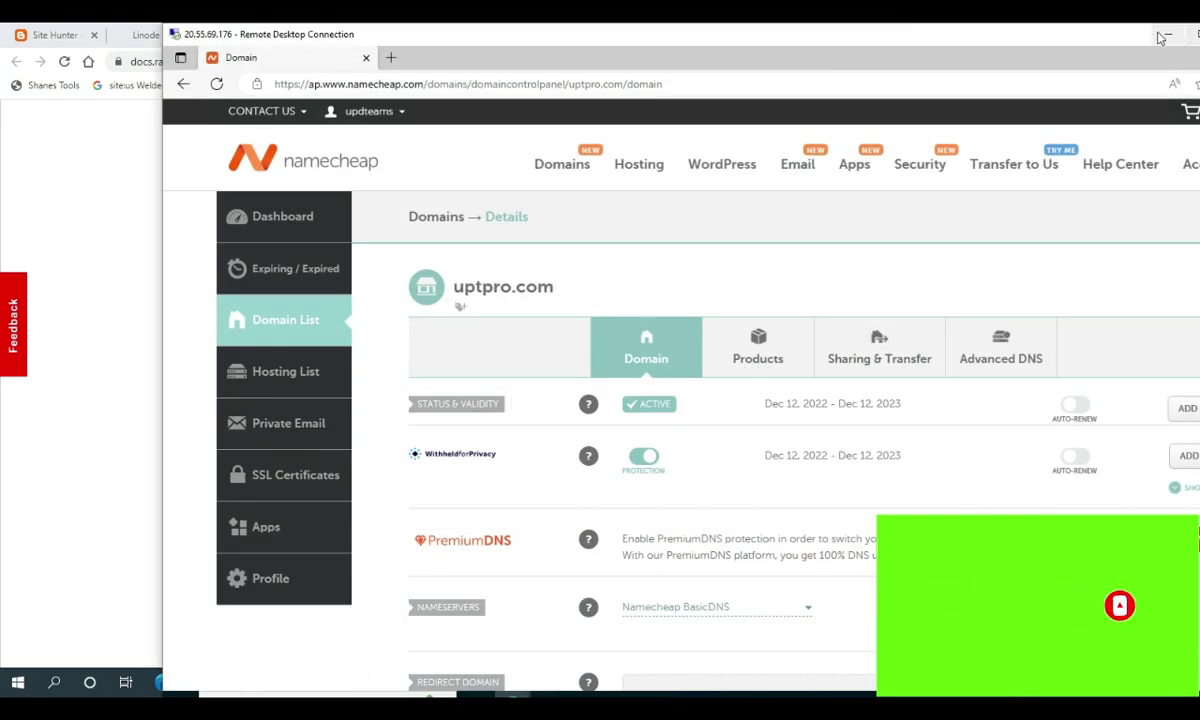
Maximize the remote desktop and open Advanced DNS for uptpro.com in Namecheap
{"action": "double_click", "coordinate": [1100, 33]}
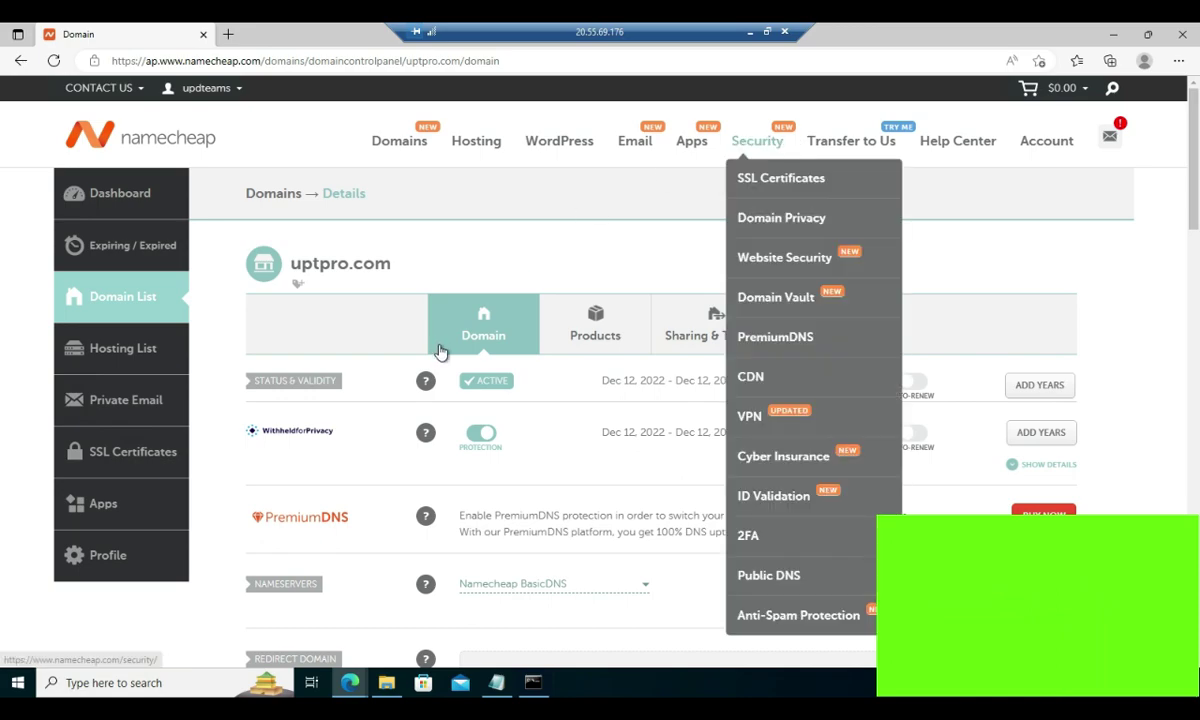
{"action": "left_click", "coordinate": [100, 291]}
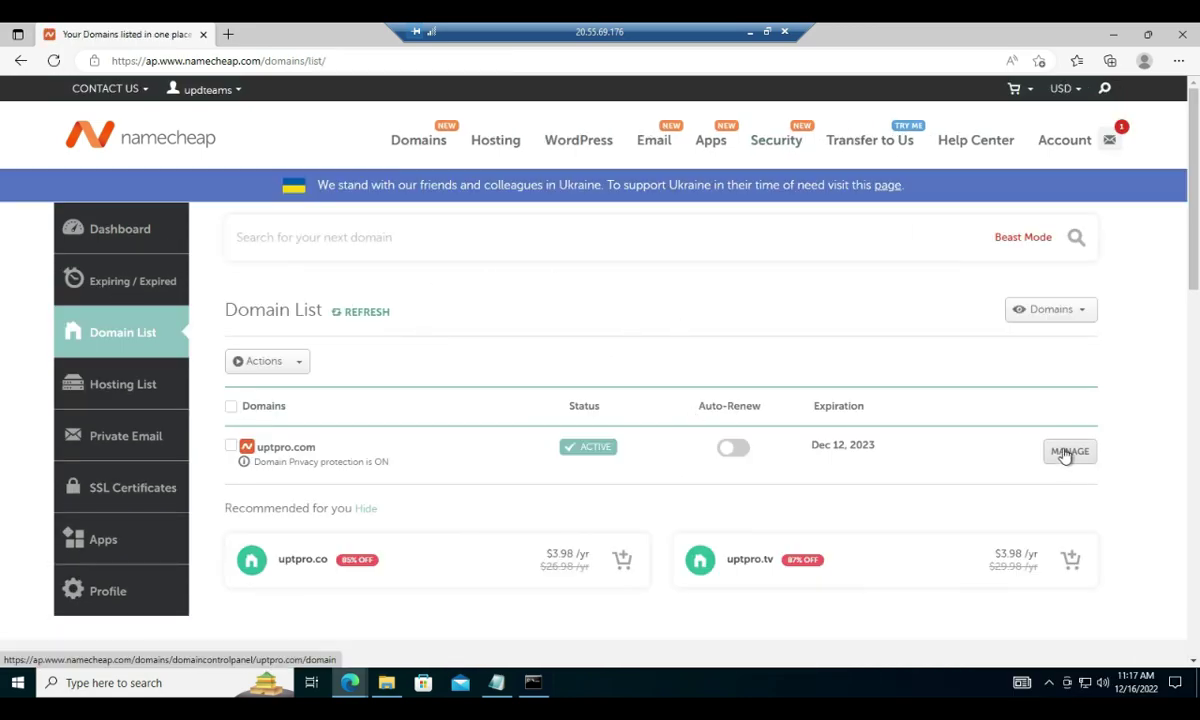
{"action": "left_click", "coordinate": [1065, 450]}
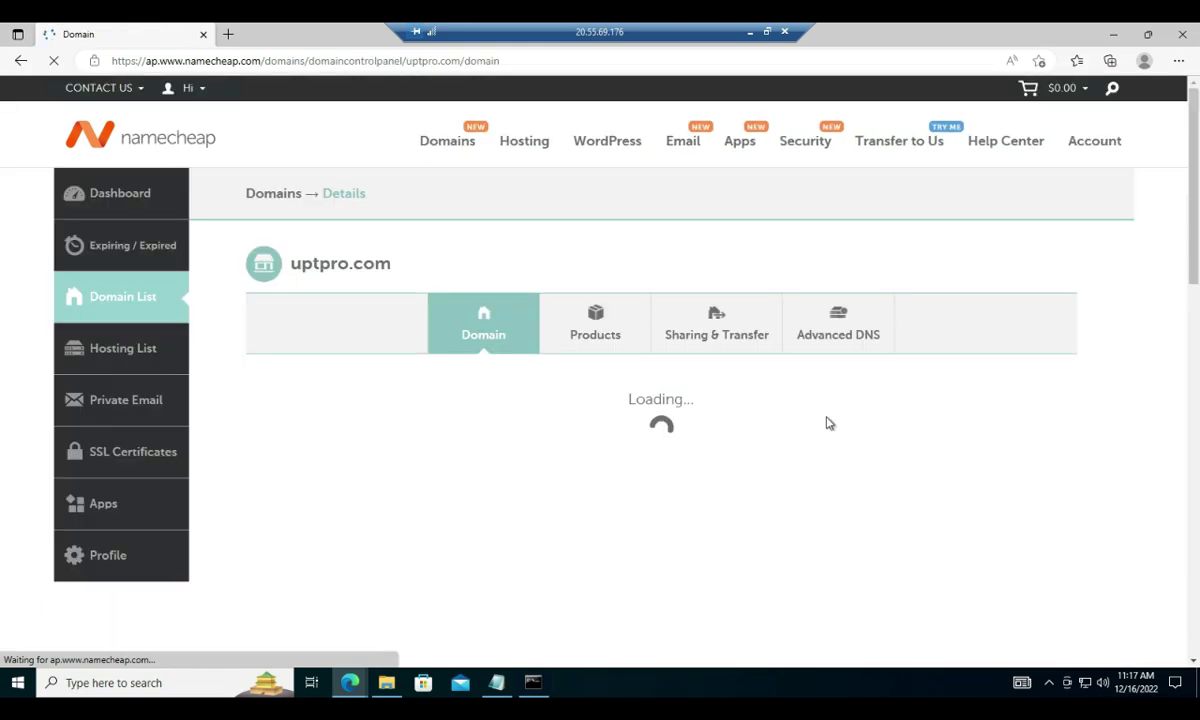
{"action": "left_click", "coordinate": [847, 336]}
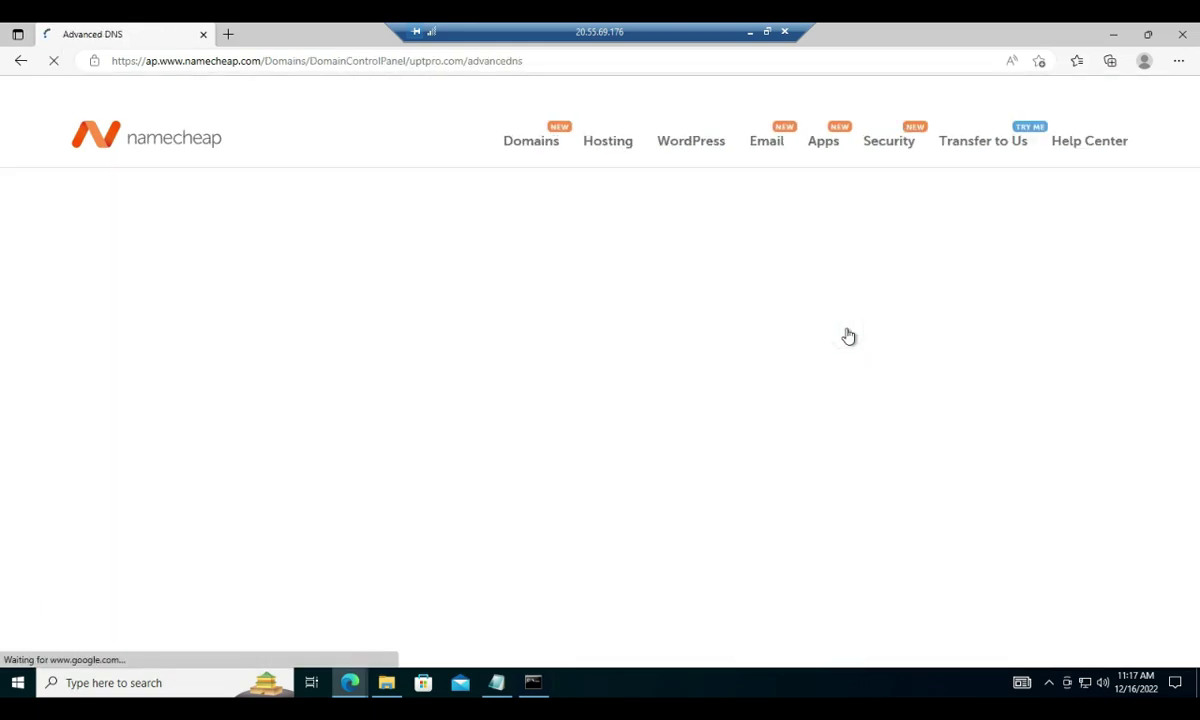
{"action": "scroll", "coordinate": [635, 381], "scroll_direction": "down", "scroll_amount": 3}
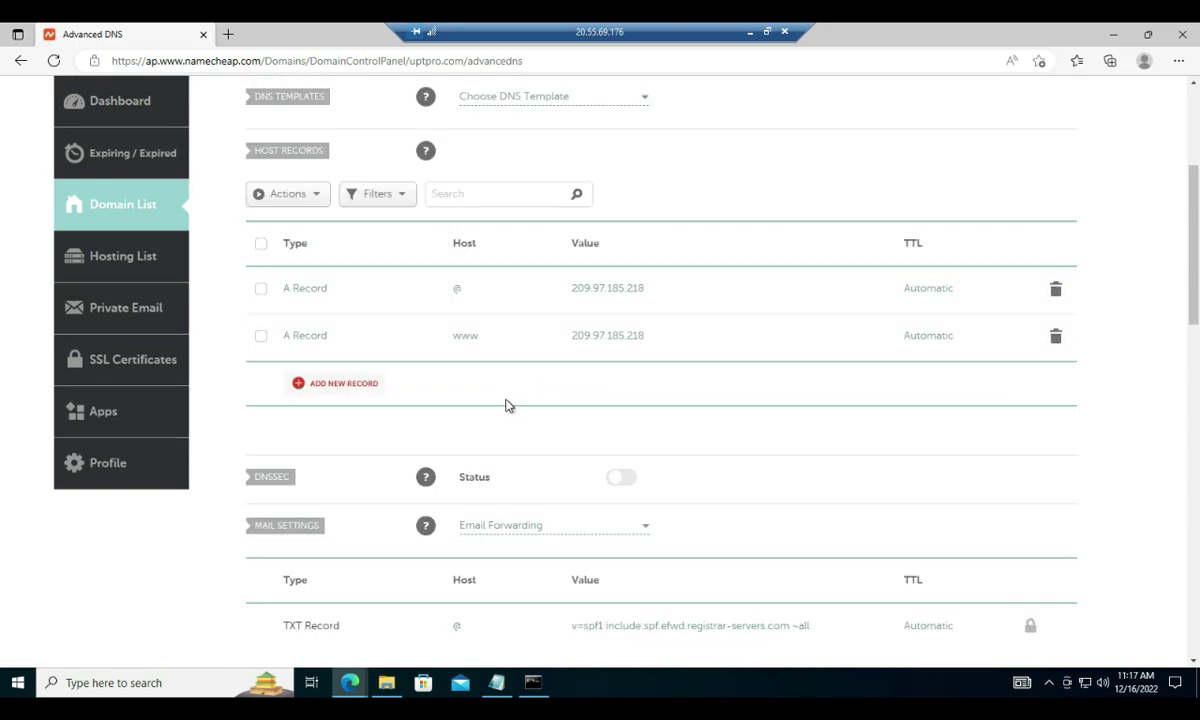
{"action": "scroll", "coordinate": [507, 405], "scroll_direction": "down", "scroll_amount": 2}
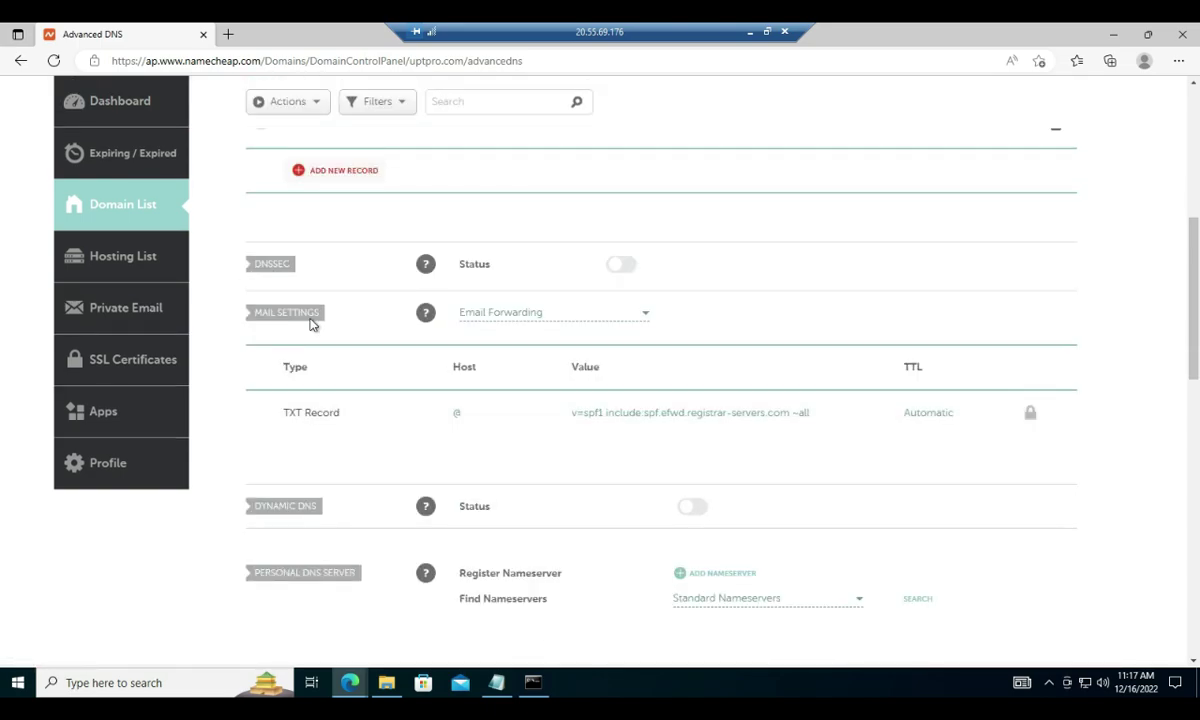
Open the Mail Settings dropdown and review its mail service options
{"action": "left_click", "coordinate": [576, 316]}
{"action": "scroll", "coordinate": [500, 386], "scroll_direction": "down", "scroll_amount": 1}
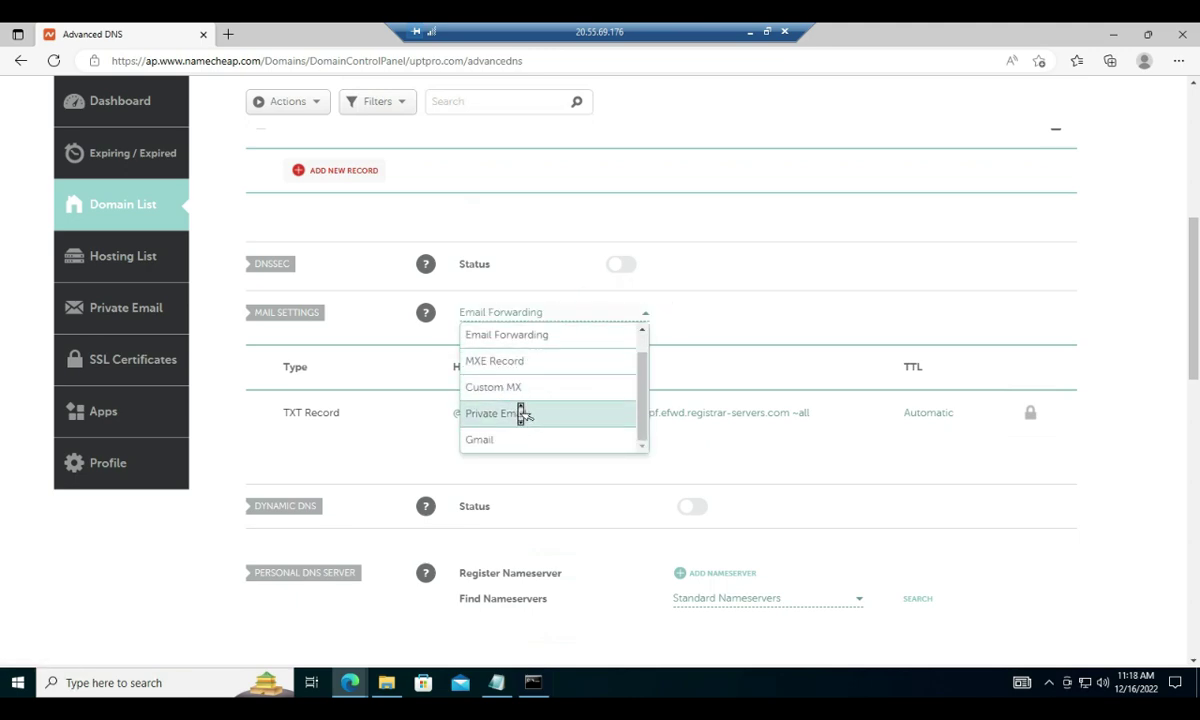
{"action": "scroll", "coordinate": [520, 411], "scroll_direction": "up", "scroll_amount": 1}
{"action": "scroll", "coordinate": [519, 411], "scroll_direction": "up", "scroll_amount": 3}
{"action": "scroll", "coordinate": [522, 410], "scroll_direction": "down", "scroll_amount": 2}
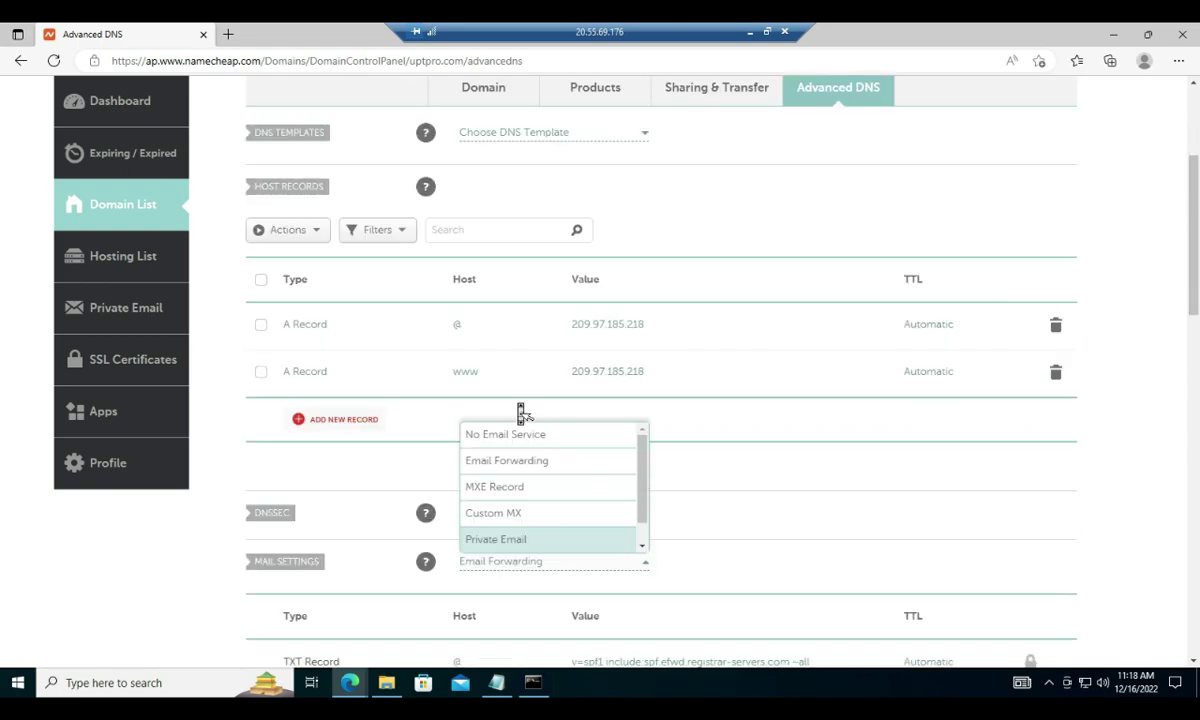
{"action": "left_click", "coordinate": [643, 401]}
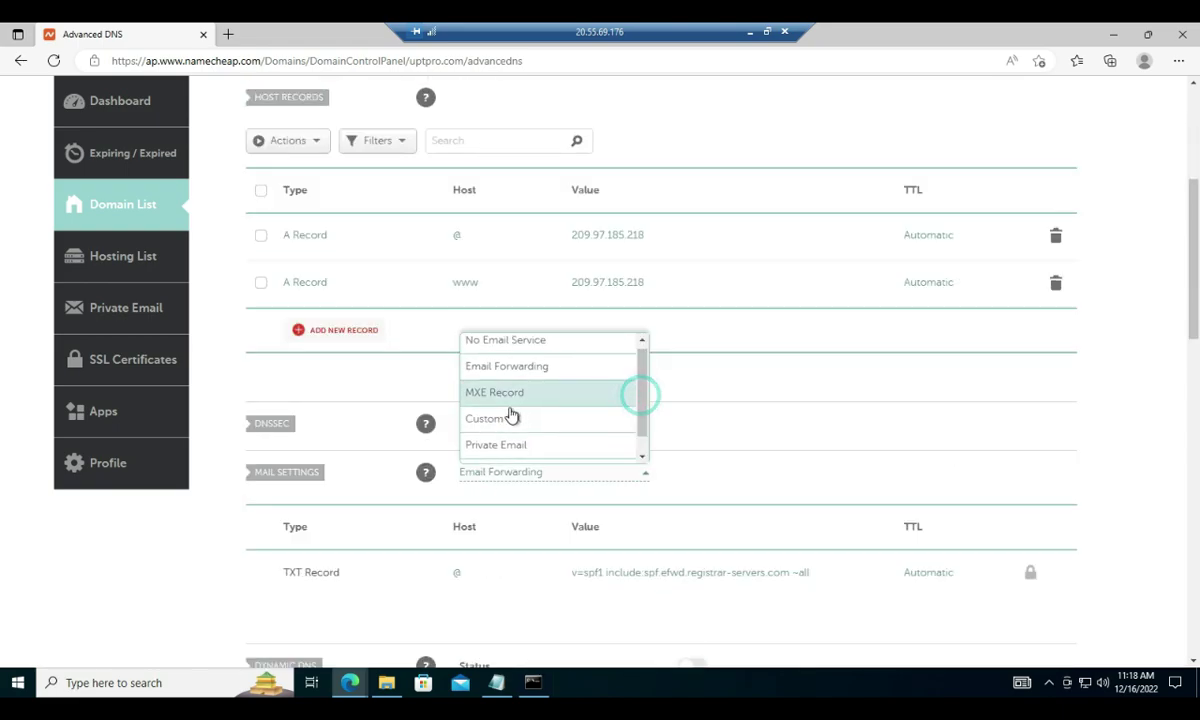
Switch mail settings to Custom MX and paste mx1.emailsrvr.com as the MX record's value
{"action": "left_click", "coordinate": [500, 420]}
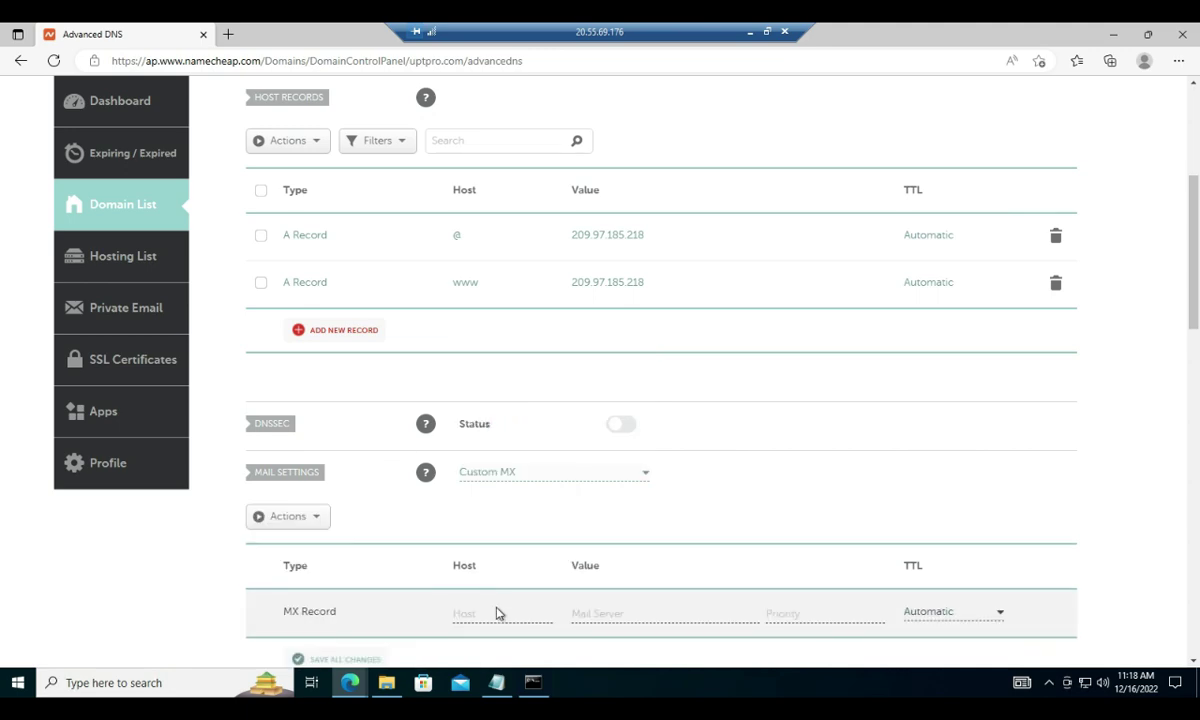
{"action": "scroll", "coordinate": [632, 587], "scroll_direction": "down", "scroll_amount": 2}
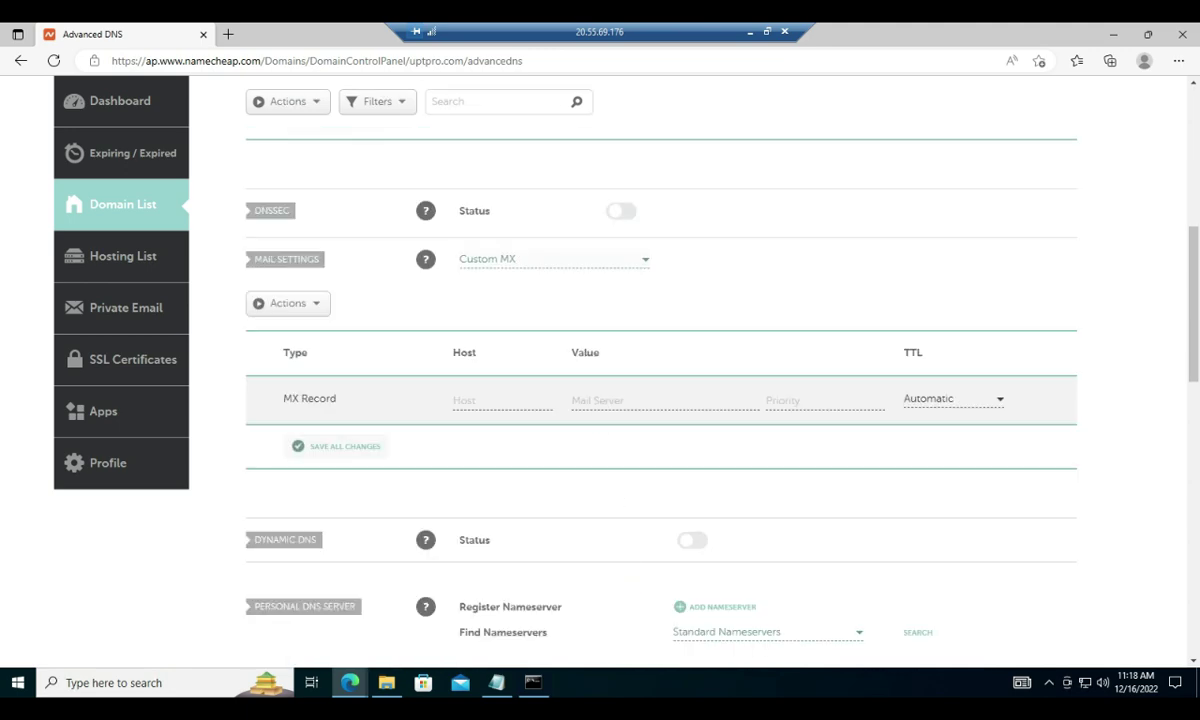
{"action": "left_click", "coordinate": [598, 400]}
{"action": "type", "text": "mx1.emailsrvr.com"}
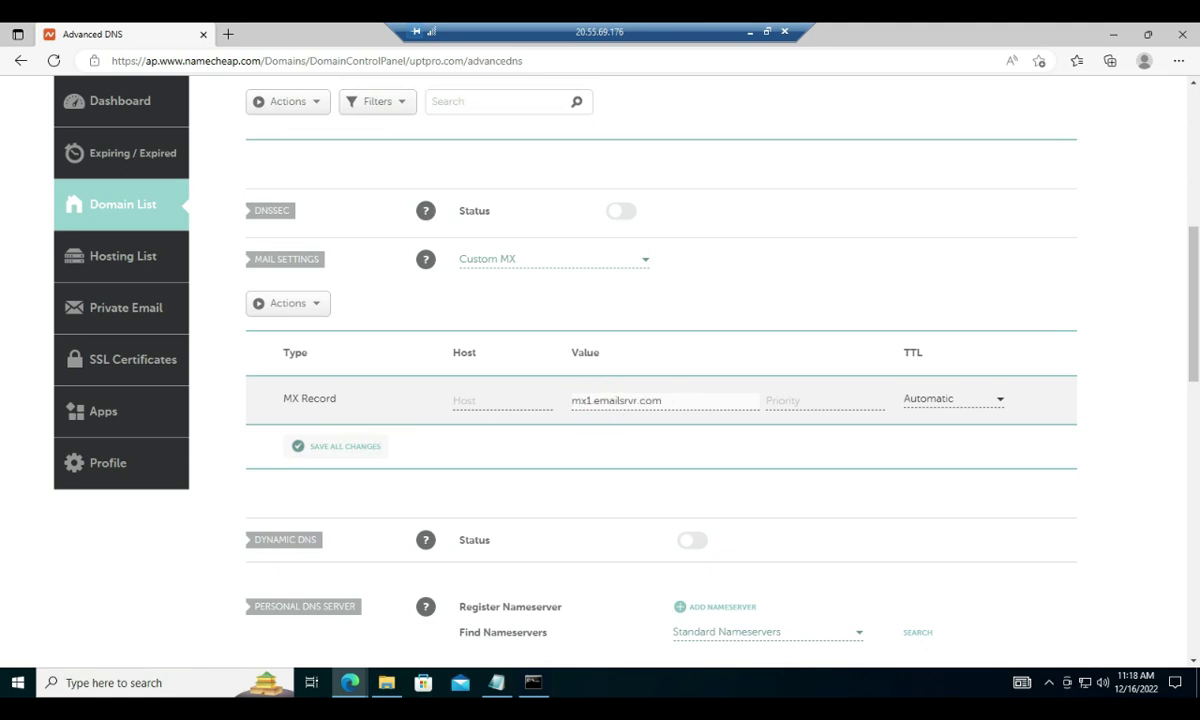
{"action": "left_click", "coordinate": [500, 399]}
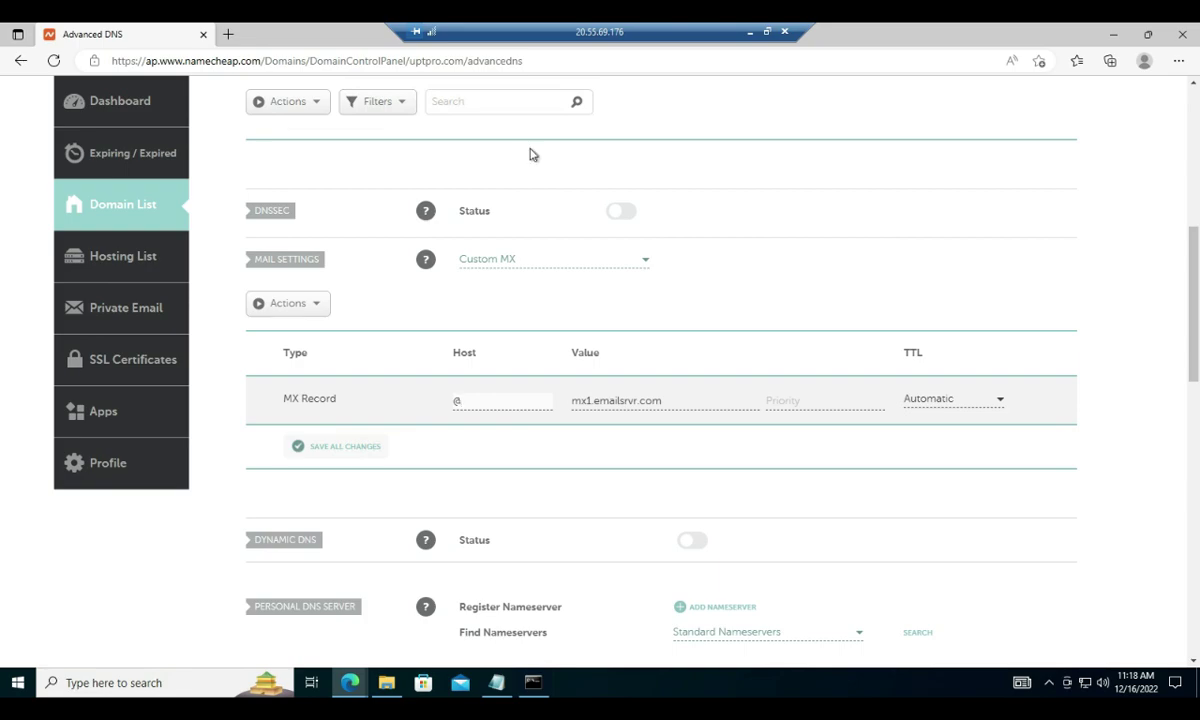
Set the MX priority to 10 from the Rackspace guide, save all changes, and add a new record row
{"action": "left_click", "coordinate": [767, 31]}
{"action": "left_click", "coordinate": [134, 257]}
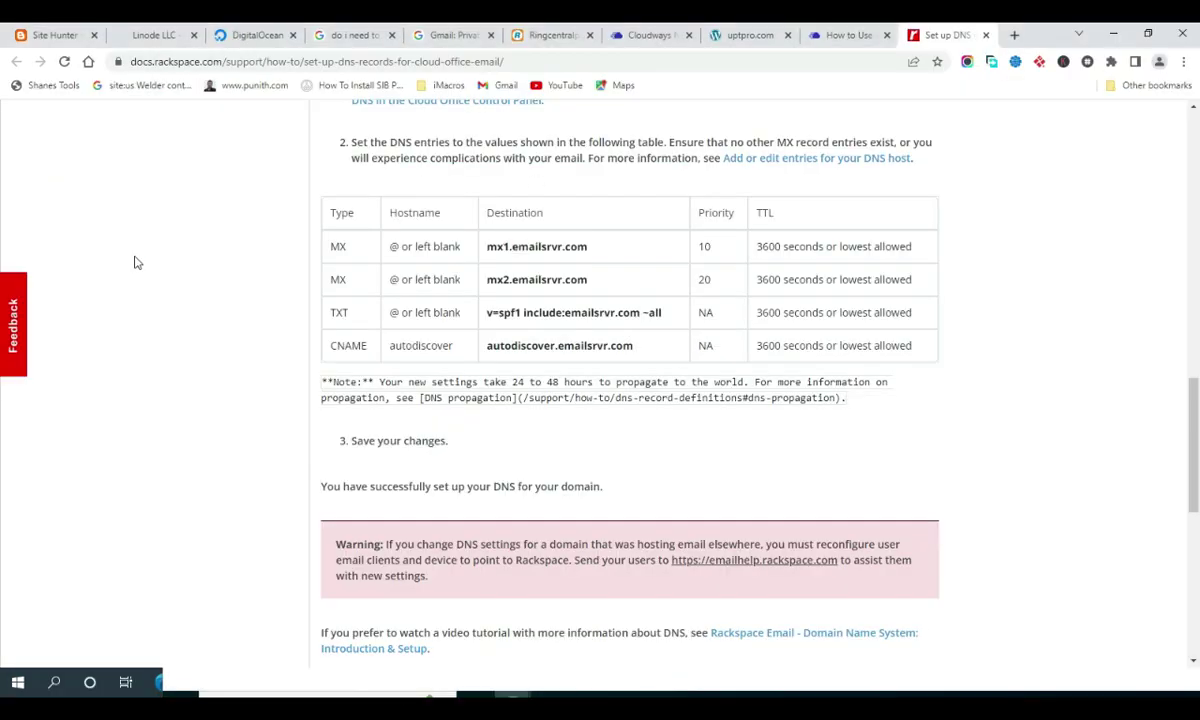
{"action": "left_click_drag", "start_coordinate": [716, 250], "coordinate": [698, 252]}
{"action": "left_click", "coordinate": [430, 695]}
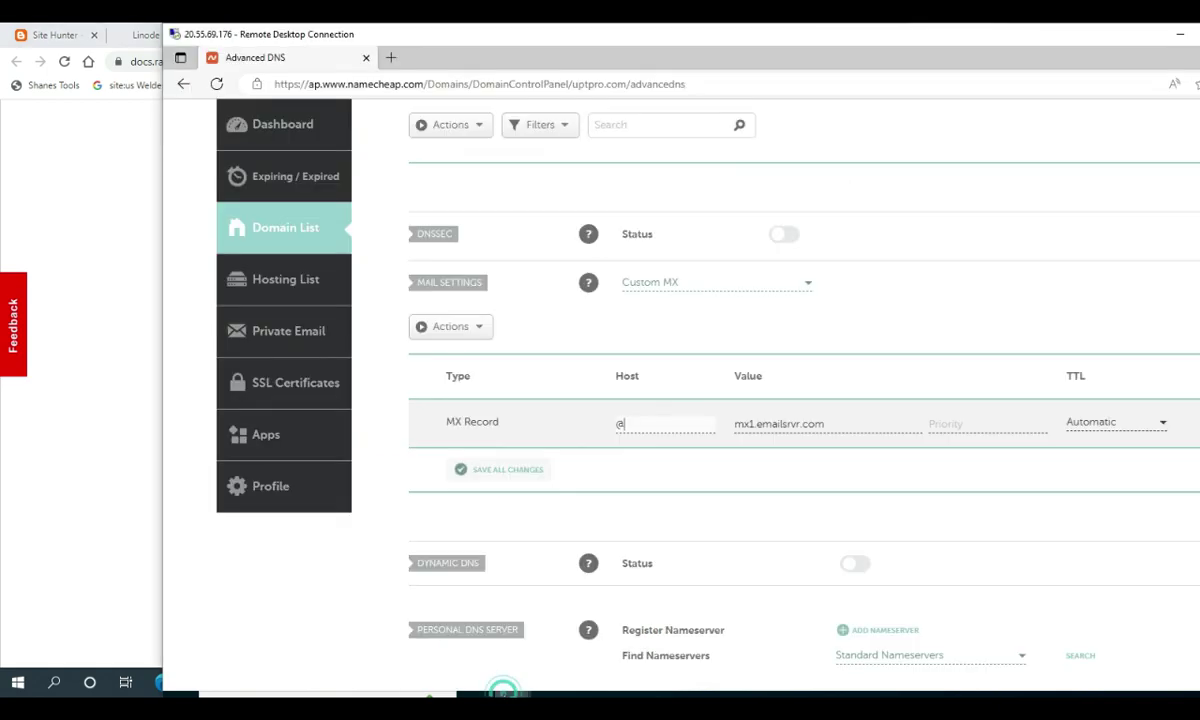
{"action": "left_click", "coordinate": [934, 423]}
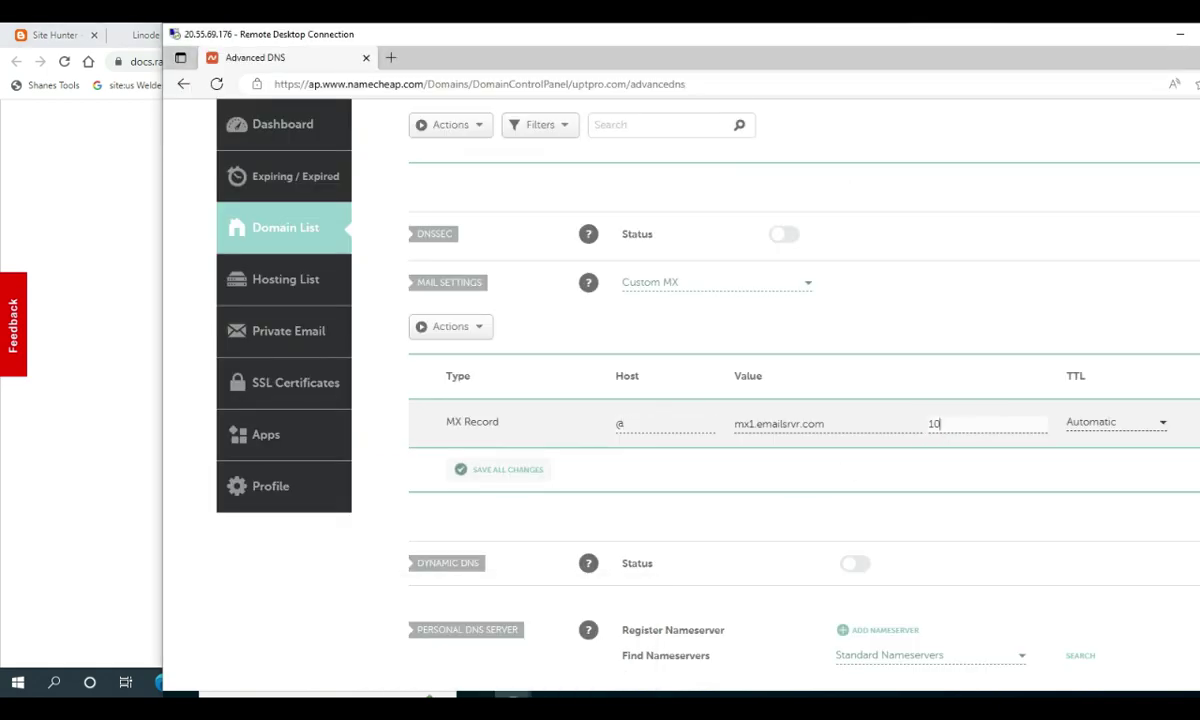
{"action": "left_click", "coordinate": [489, 470]}
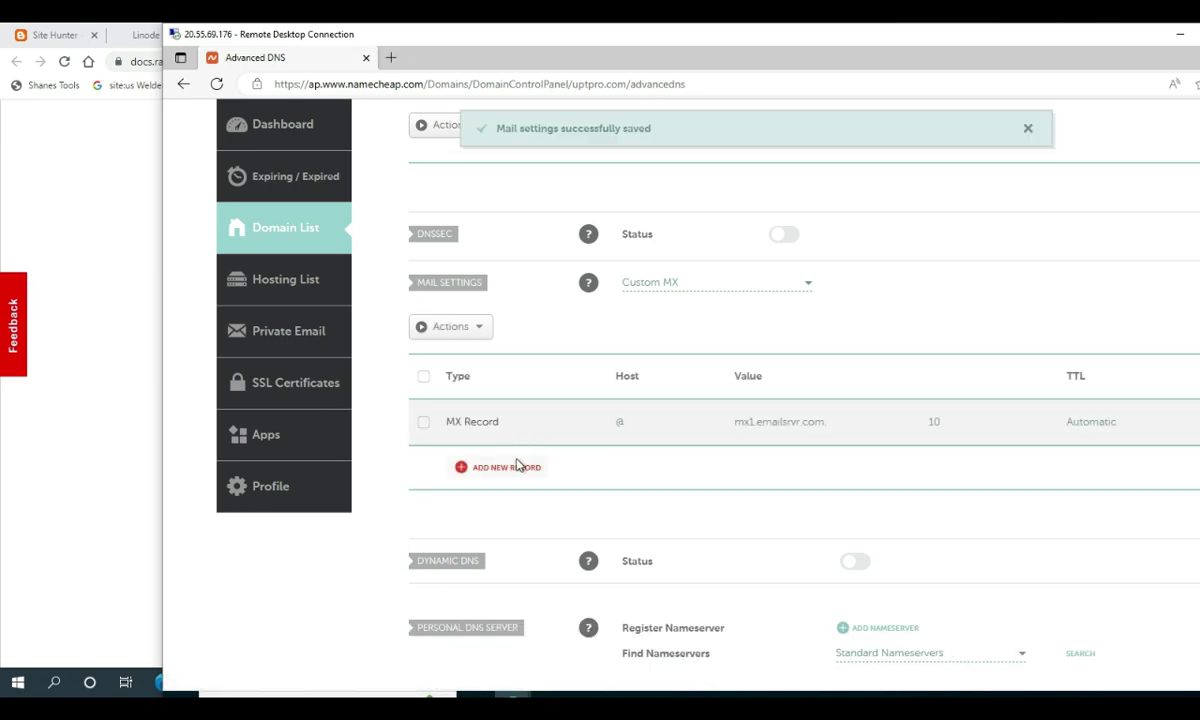
{"action": "left_click", "coordinate": [507, 468]}
{"action": "scroll", "coordinate": [509, 471], "scroll_direction": "down", "scroll_amount": 1}
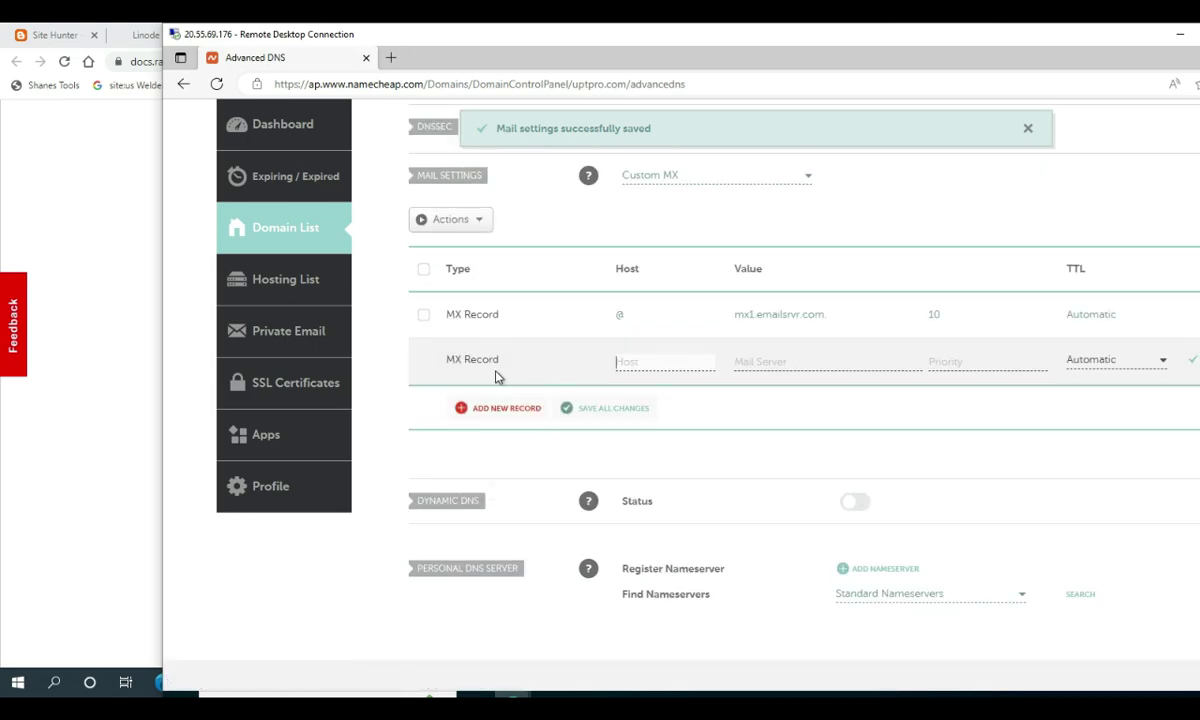
Copy mx2.emailsrvr.com from the guide into the new MX row's value, with host @
{"action": "left_click", "coordinate": [128, 467]}
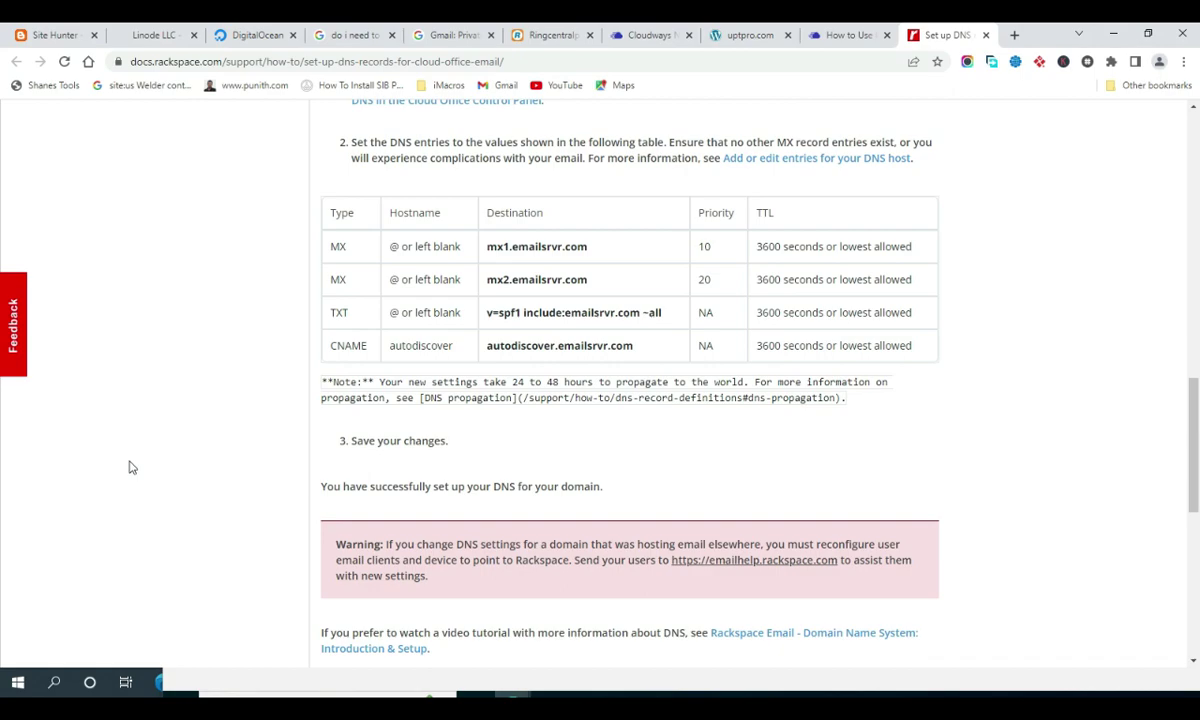
{"action": "double_click", "coordinate": [541, 280]}
{"action": "key", "text": "ctrl+c"}
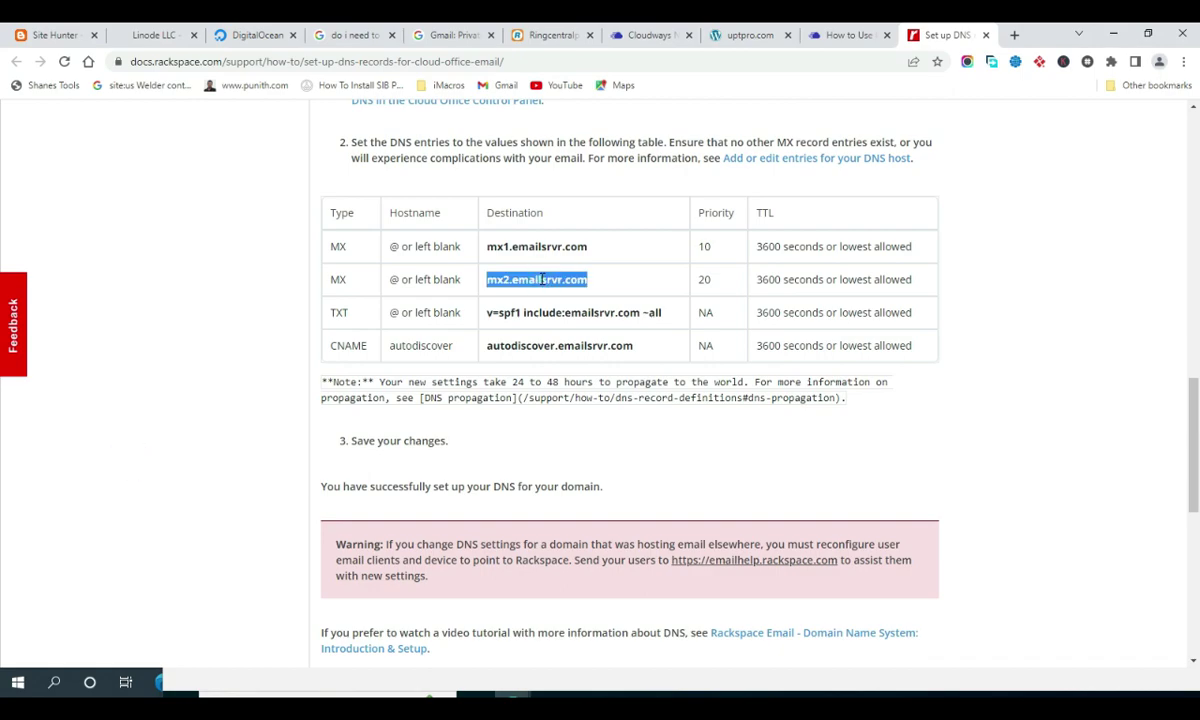
{"action": "left_click", "coordinate": [491, 694]}
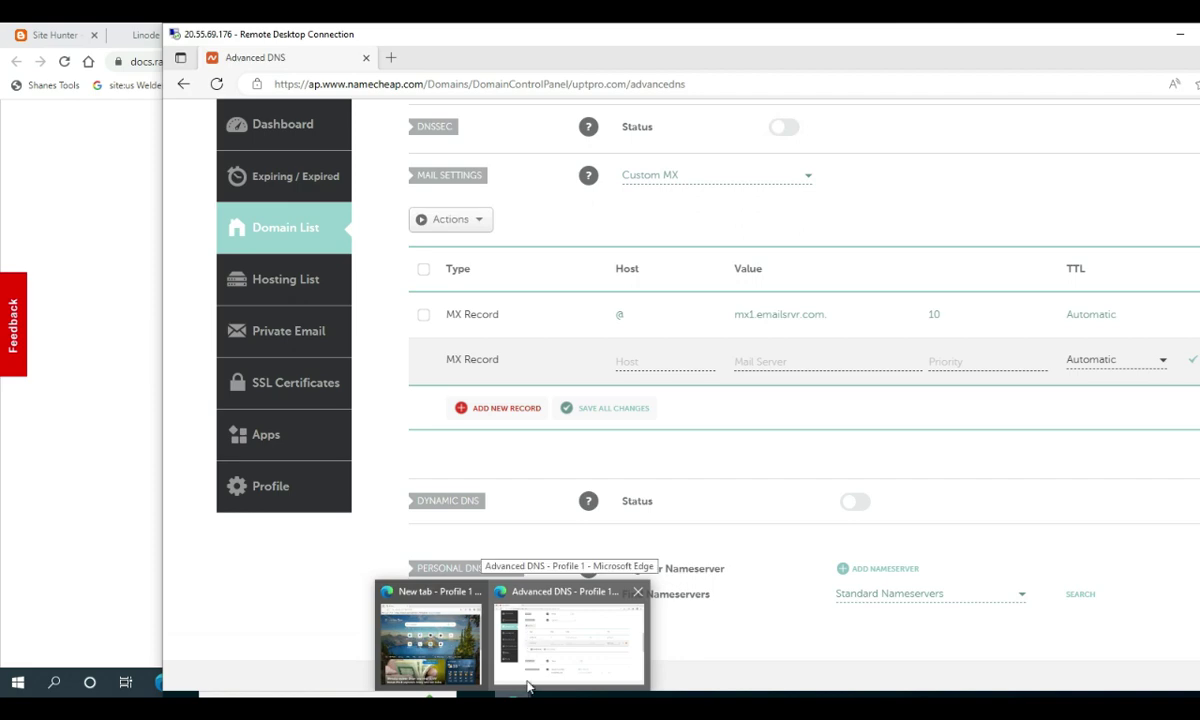
{"action": "left_click", "coordinate": [528, 686]}
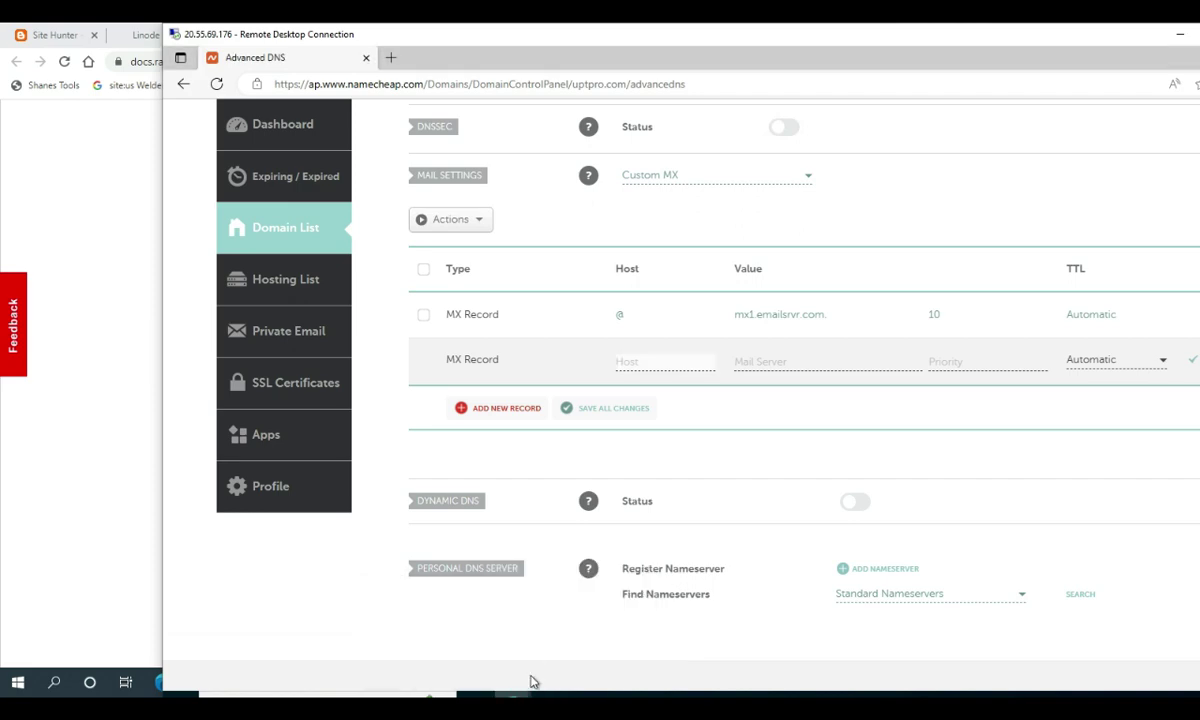
{"action": "left_click", "coordinate": [620, 362]}
{"action": "left_click", "coordinate": [765, 358]}
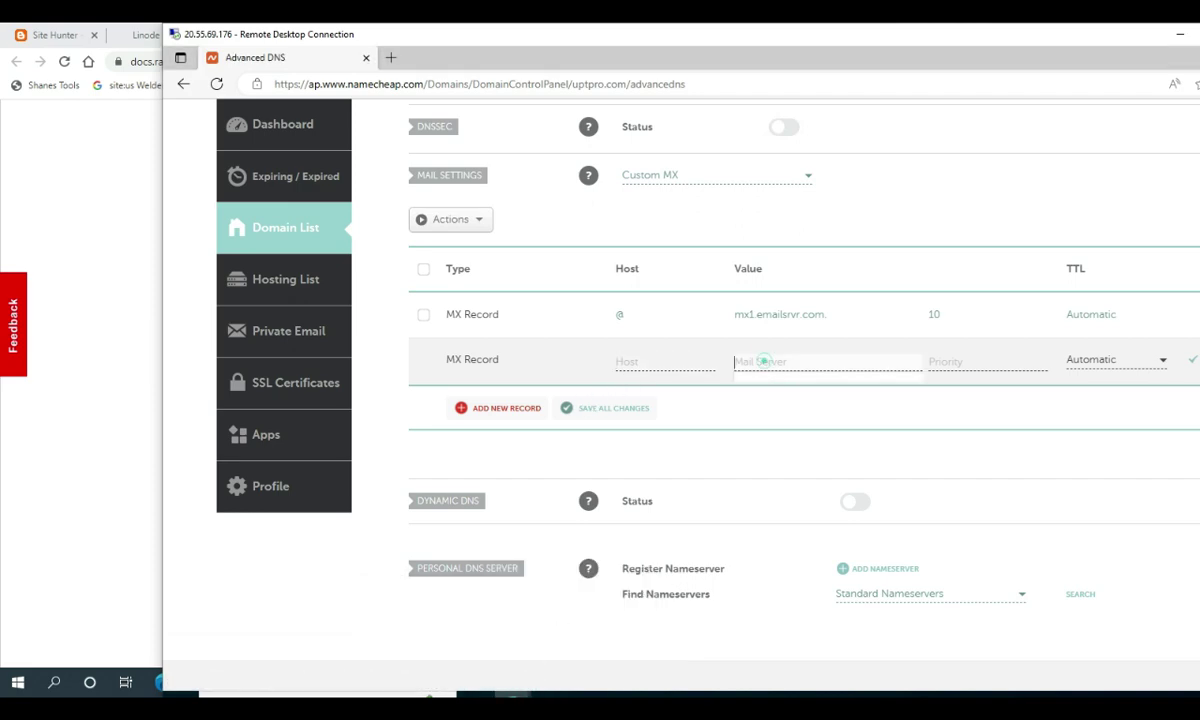
{"action": "key", "text": "ctrl+v"}
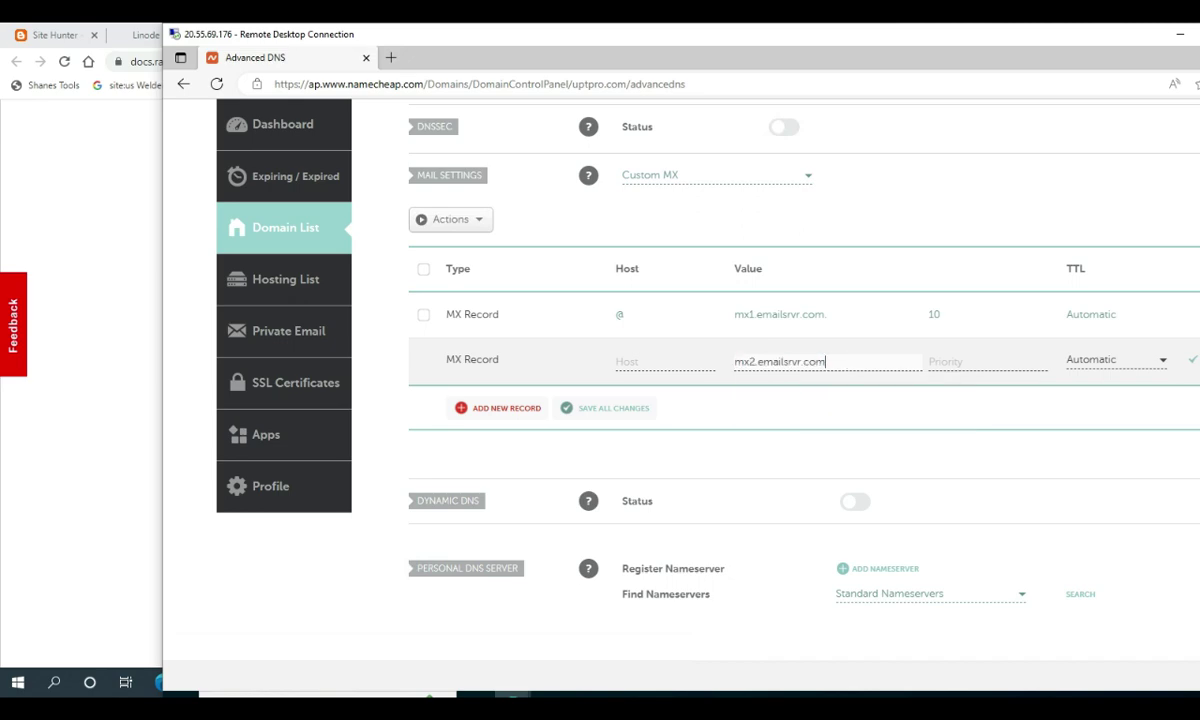
{"action": "left_click", "coordinate": [655, 363]}
{"action": "type", "text": "@"}
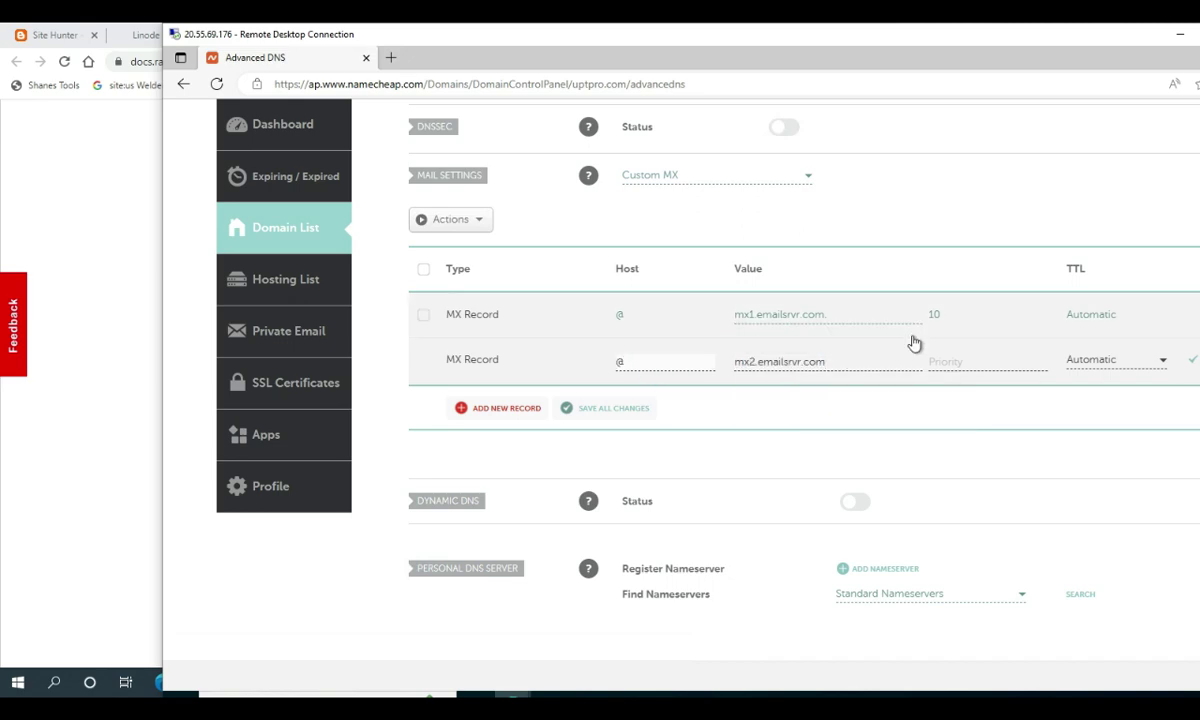
Set the second MX record's priority to 20, keep TTL Automatic, and add another row
{"action": "left_click", "coordinate": [945, 360]}
{"action": "type", "text": "20"}
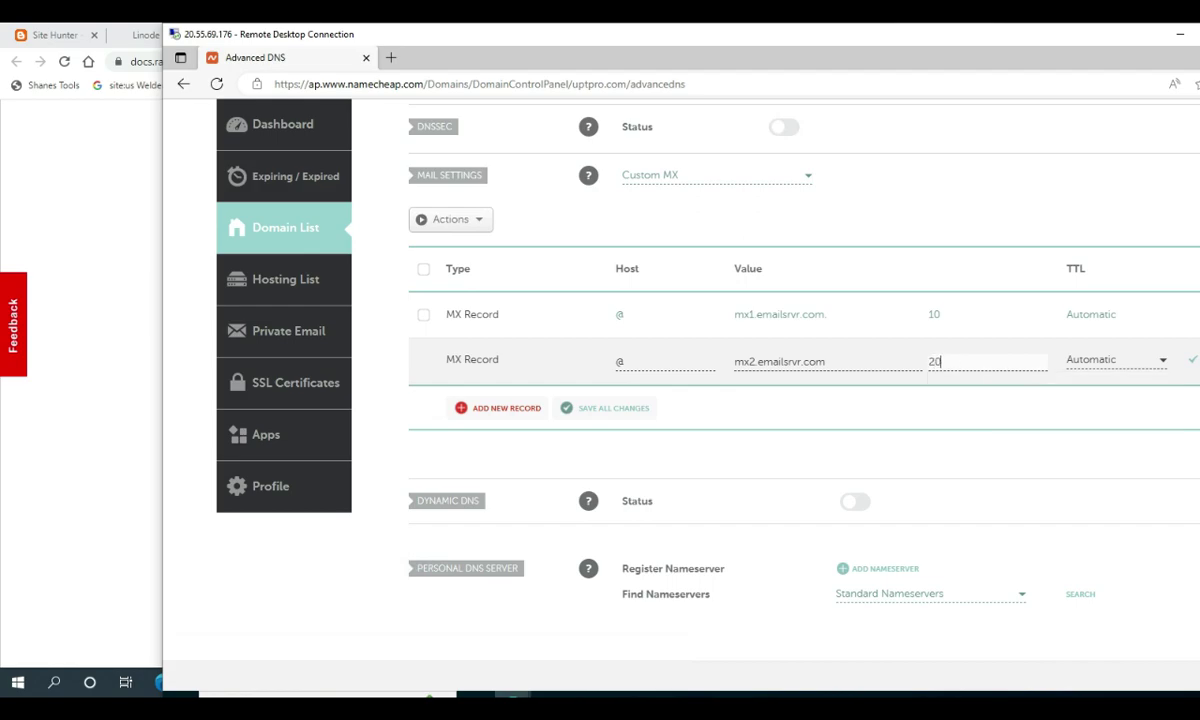
{"action": "left_click", "coordinate": [120, 356]}
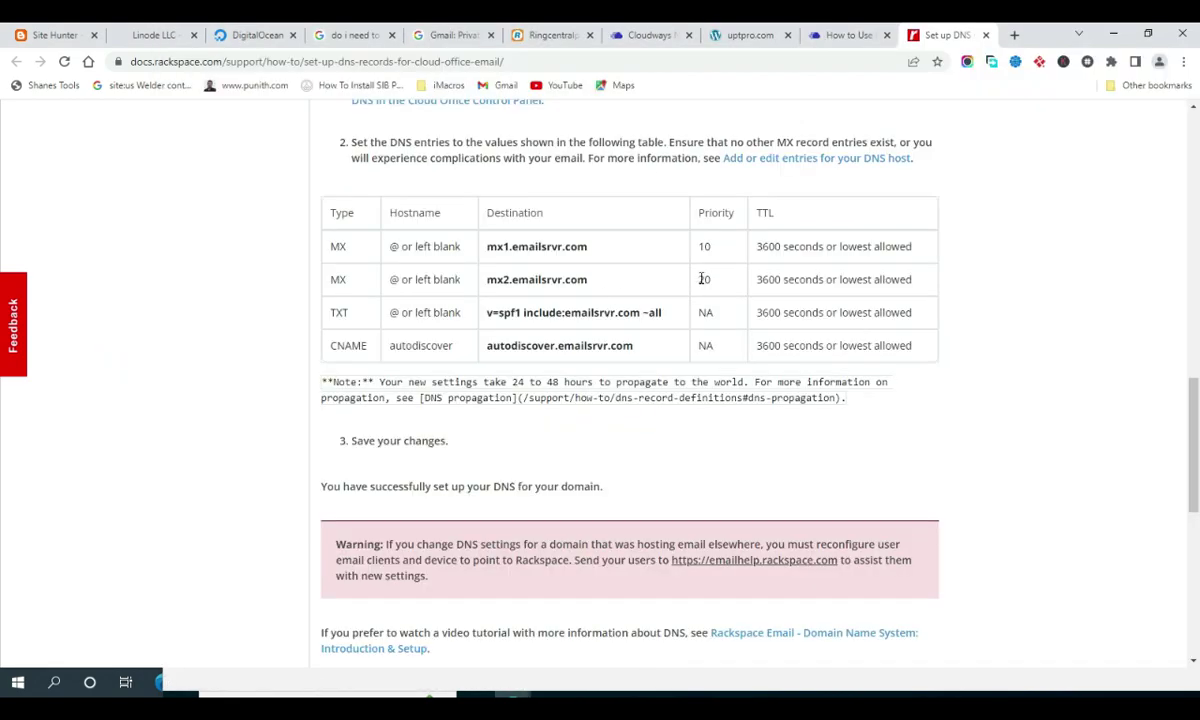
{"action": "left_click", "coordinate": [512, 690]}
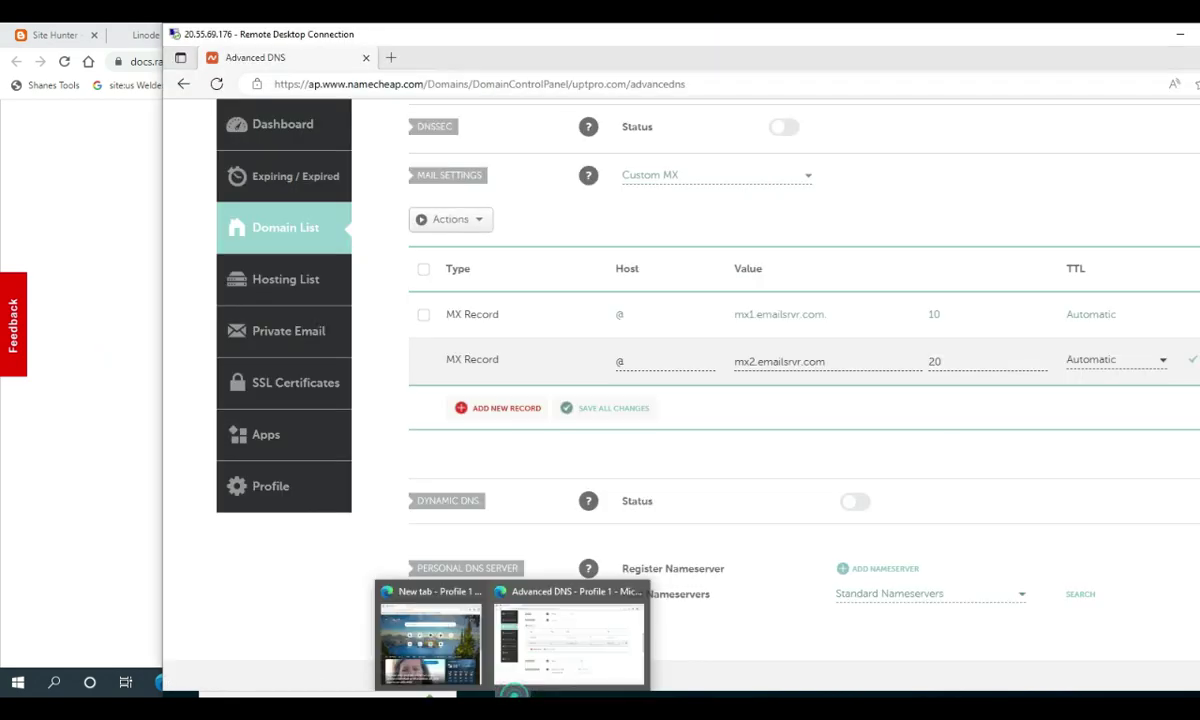
{"action": "left_click", "coordinate": [1104, 359]}
{"action": "scroll", "coordinate": [1160, 440], "scroll_direction": "down", "scroll_amount": 1}
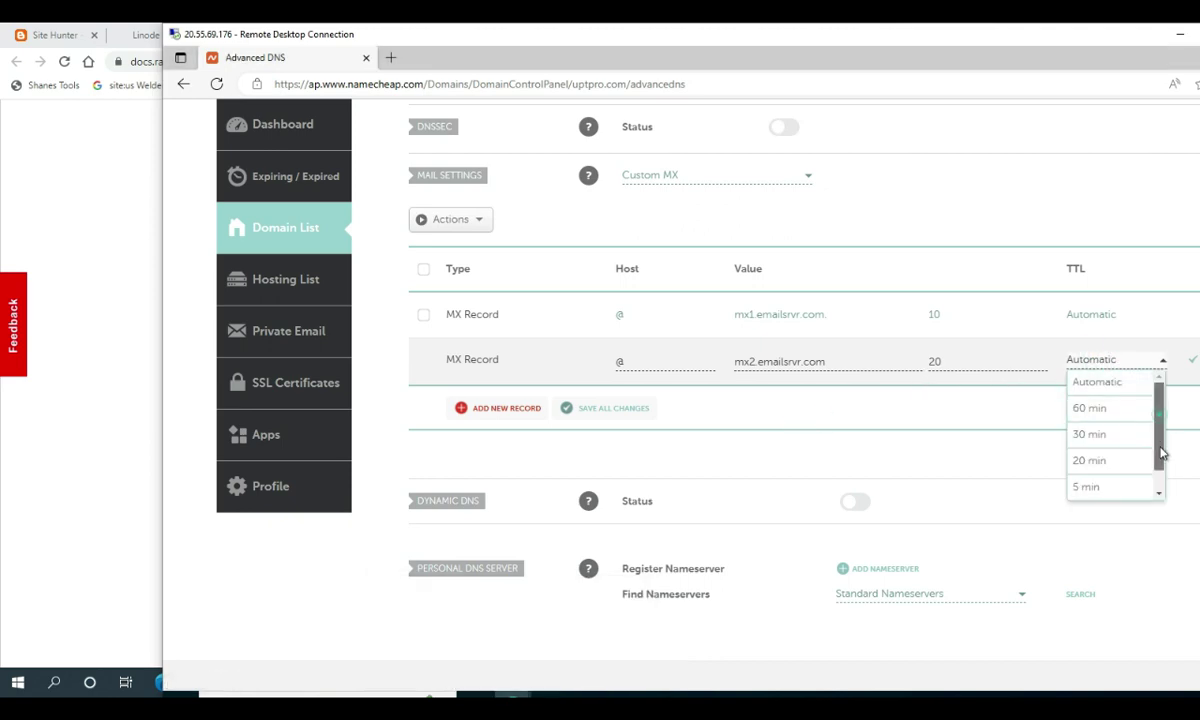
{"action": "scroll", "coordinate": [1162, 450], "scroll_direction": "up", "scroll_amount": 1}
{"action": "left_click", "coordinate": [1032, 344]}
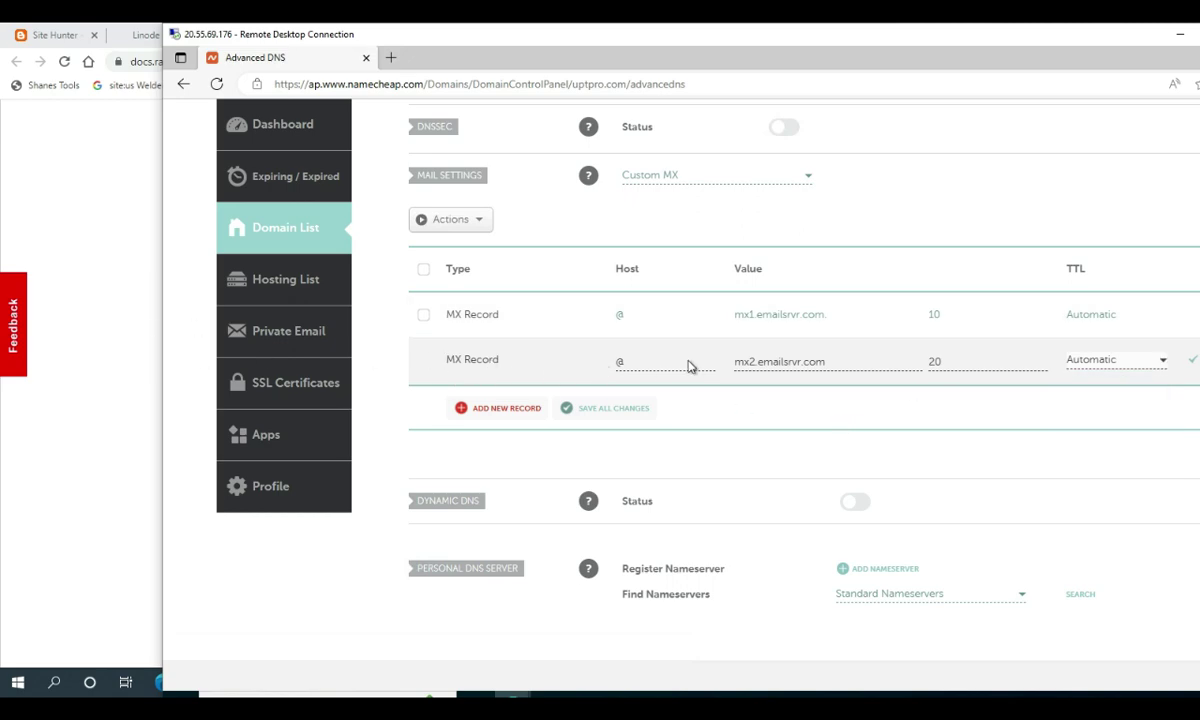
{"action": "left_click", "coordinate": [505, 408]}
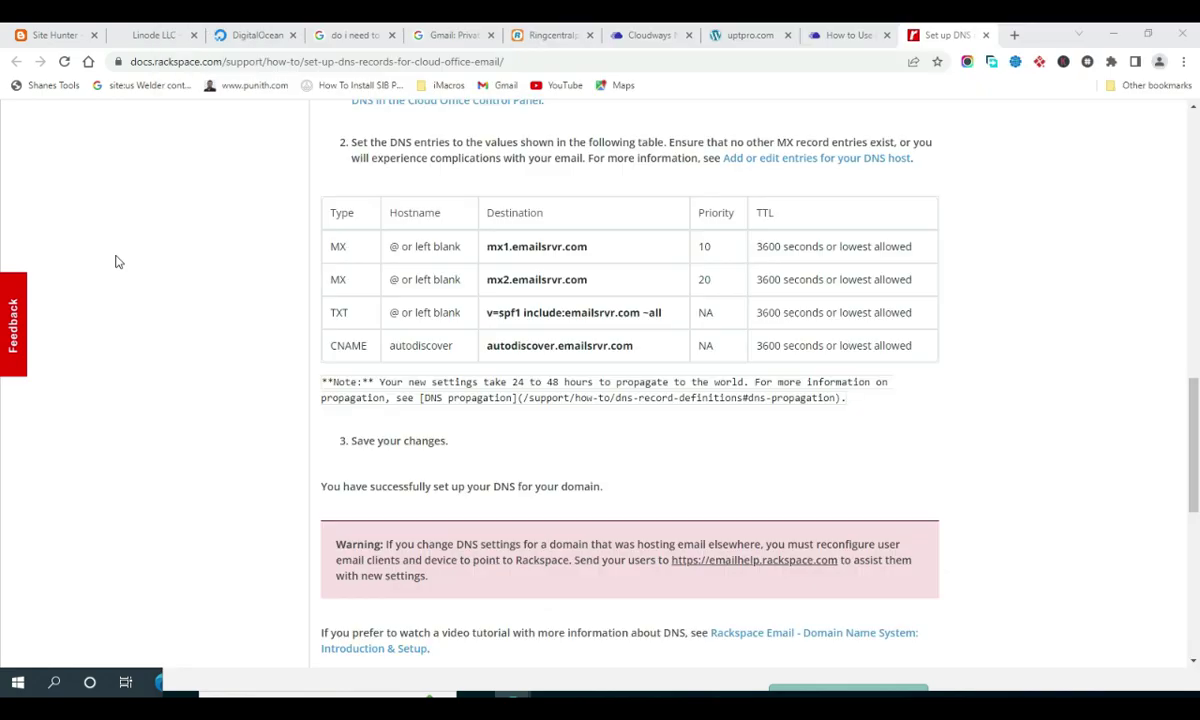
Copy the SPF TXT value from the Rackspace guide and add another blank record row in Namecheap
{"action": "left_click", "coordinate": [122, 245]}
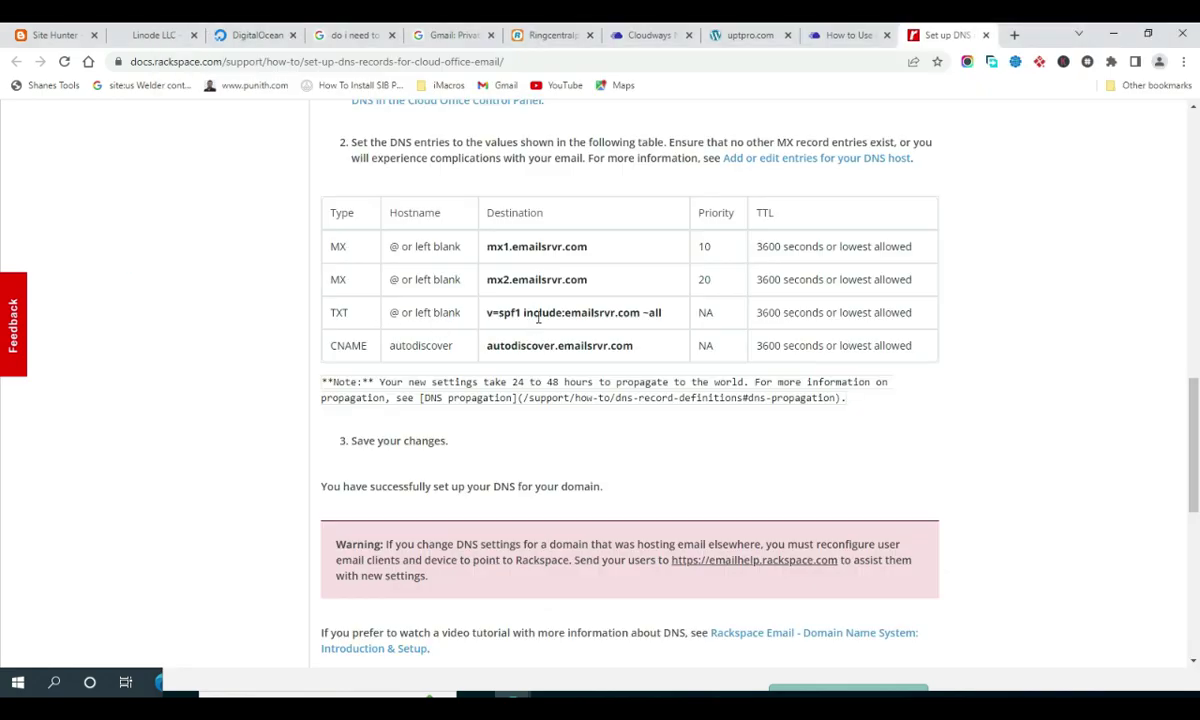
{"action": "triple_click", "coordinate": [538, 314]}
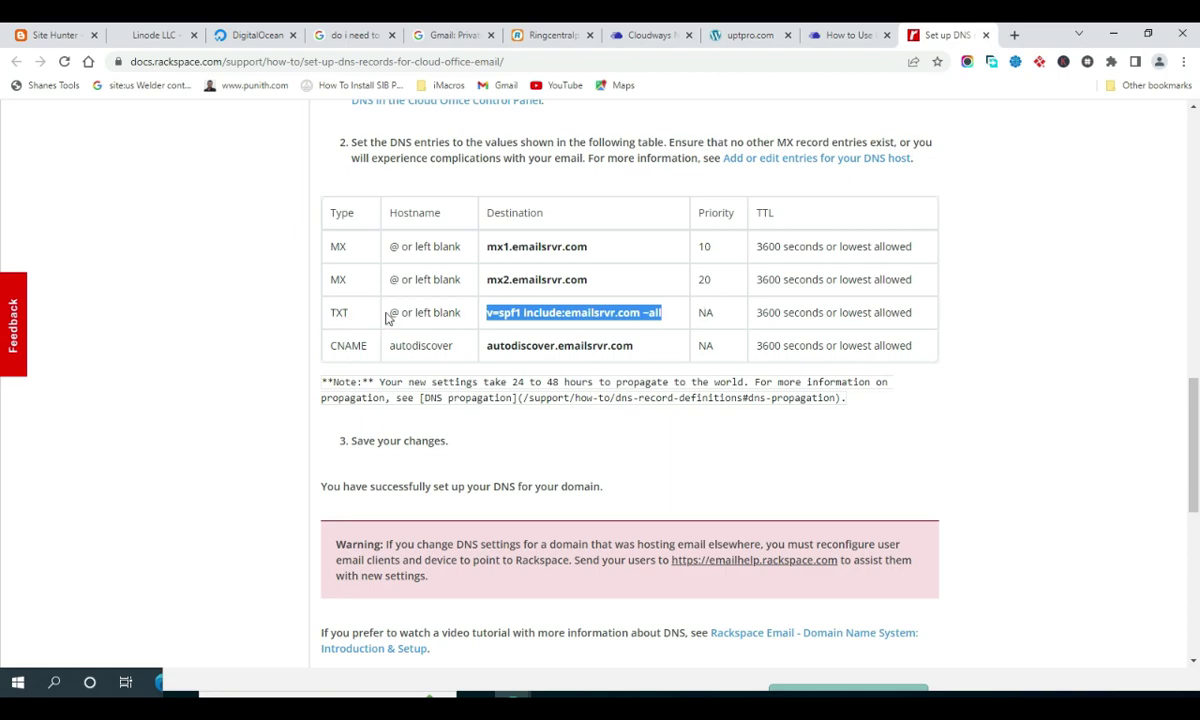
{"action": "left_click", "coordinate": [428, 697]}
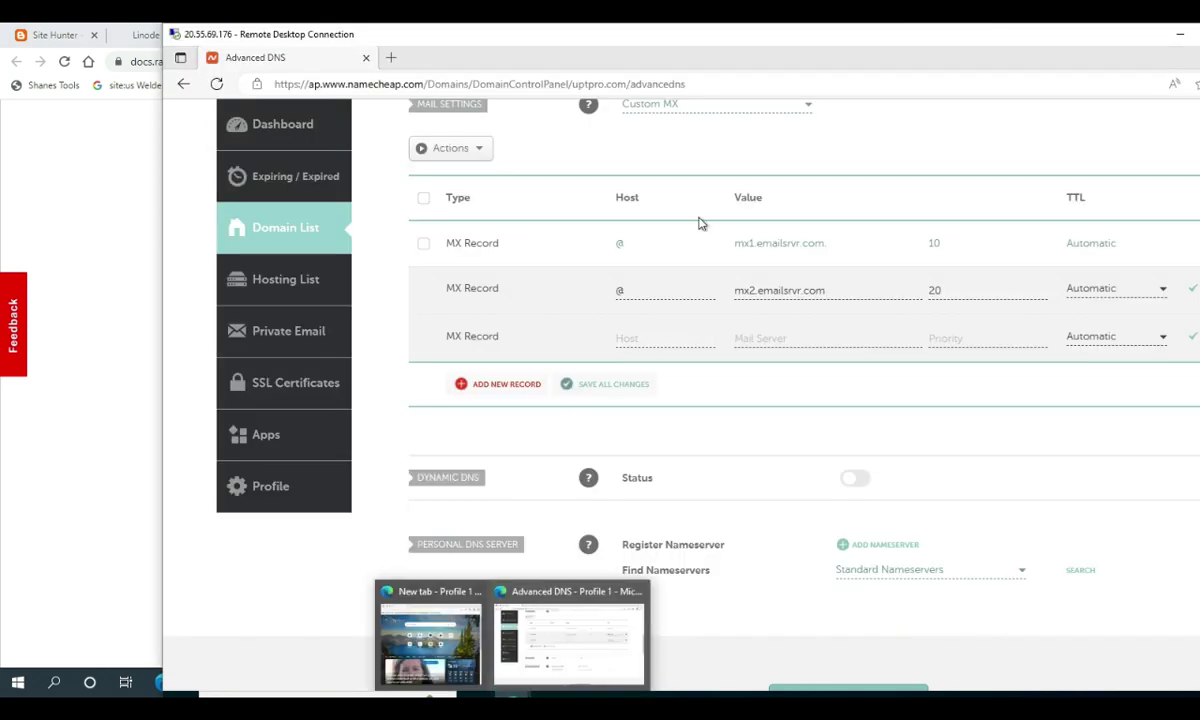
{"action": "left_click", "coordinate": [523, 389]}
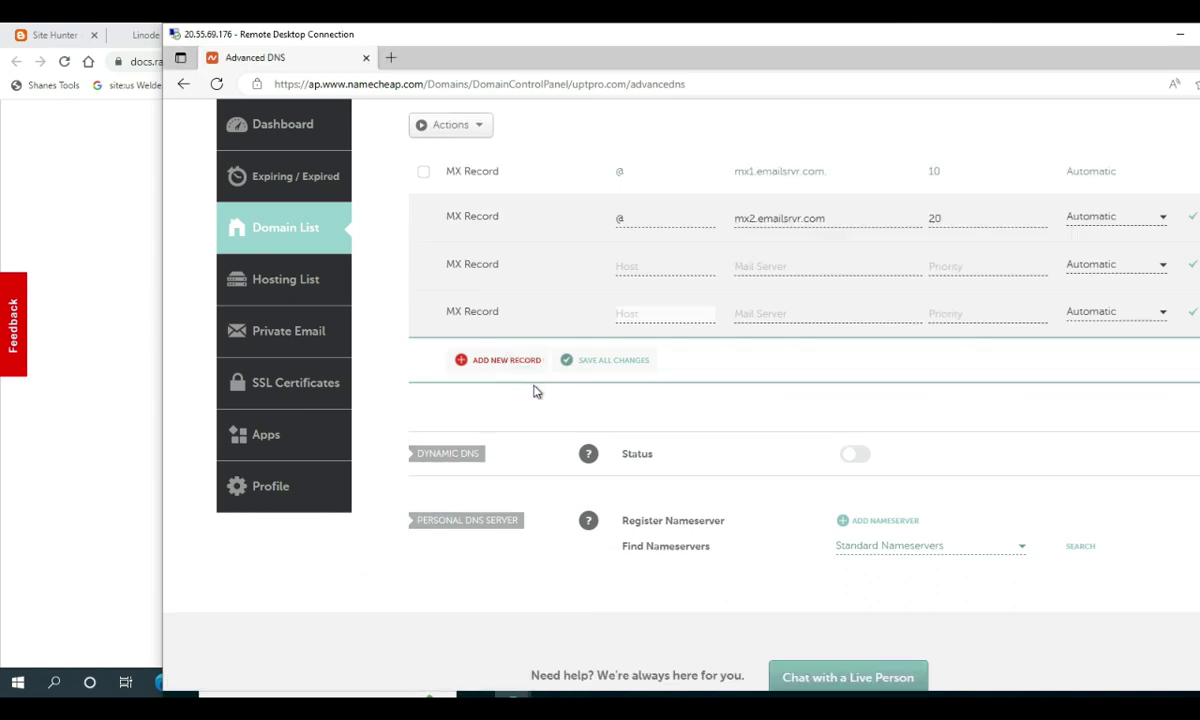
{"action": "left_click", "coordinate": [479, 313]}
{"action": "key", "text": "ctrl+alt+Break"}
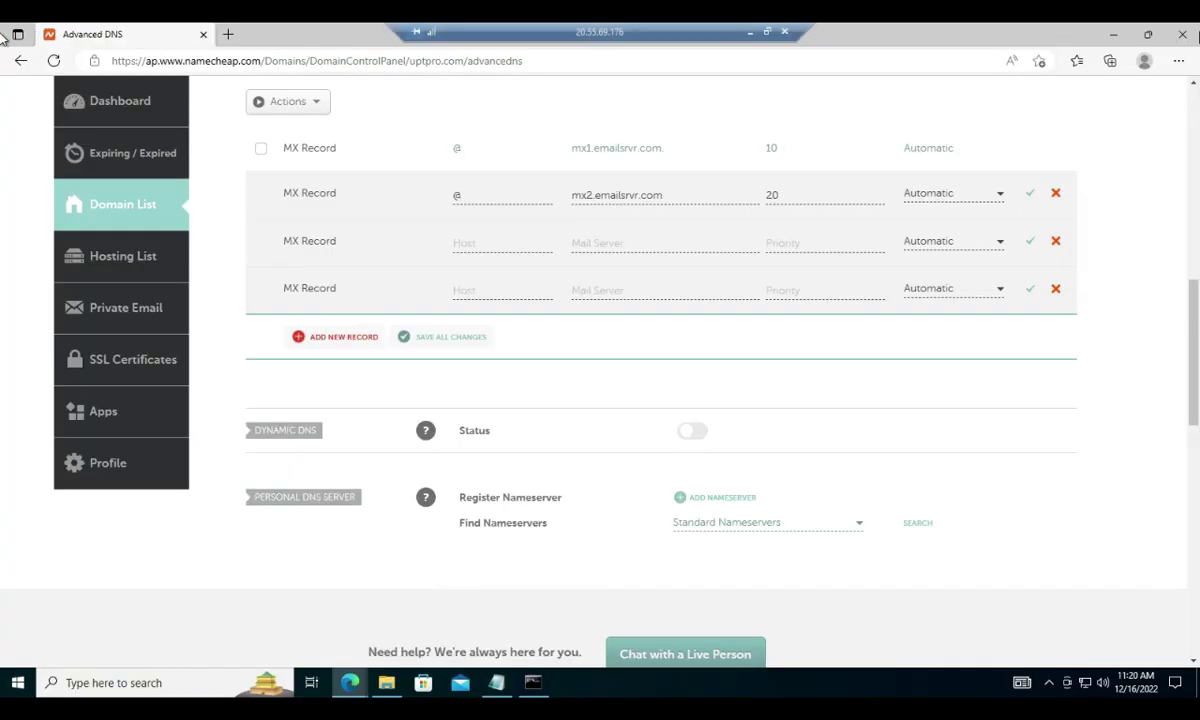
Delete the extra empty record rows and open the Mail Settings dropdown to review its options
{"action": "left_click", "coordinate": [1057, 292]}
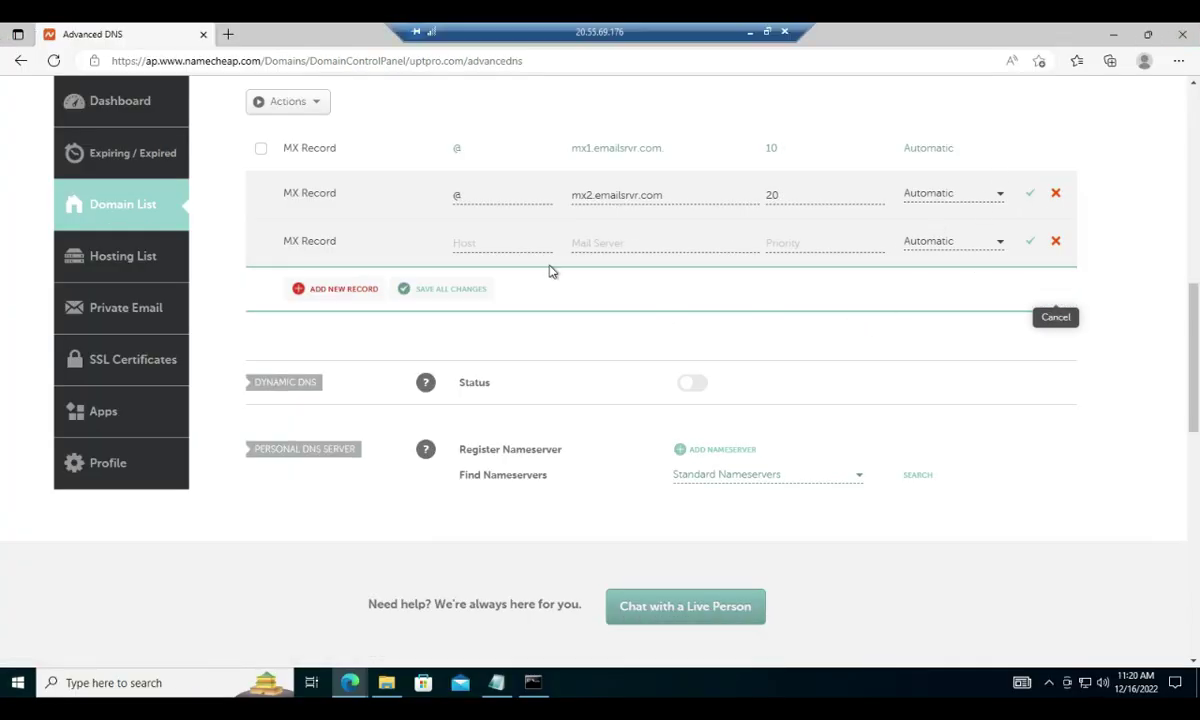
{"action": "scroll", "coordinate": [557, 279], "scroll_direction": "up", "scroll_amount": 1}
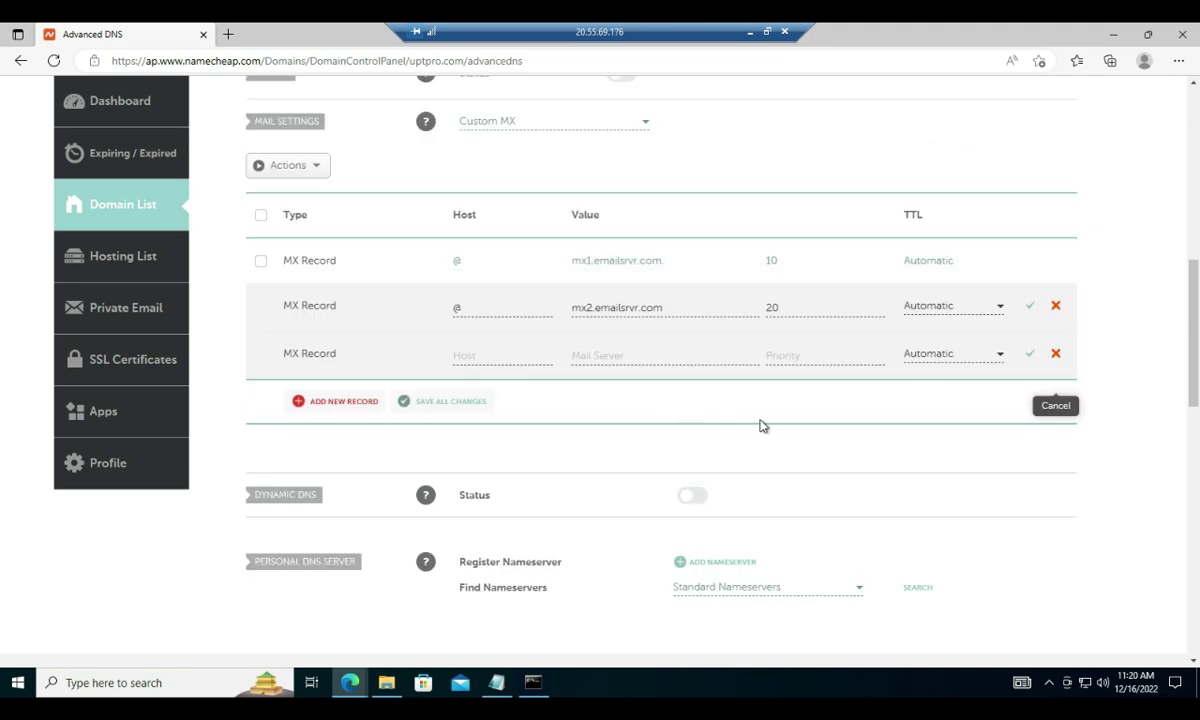
{"action": "left_click", "coordinate": [1055, 354]}
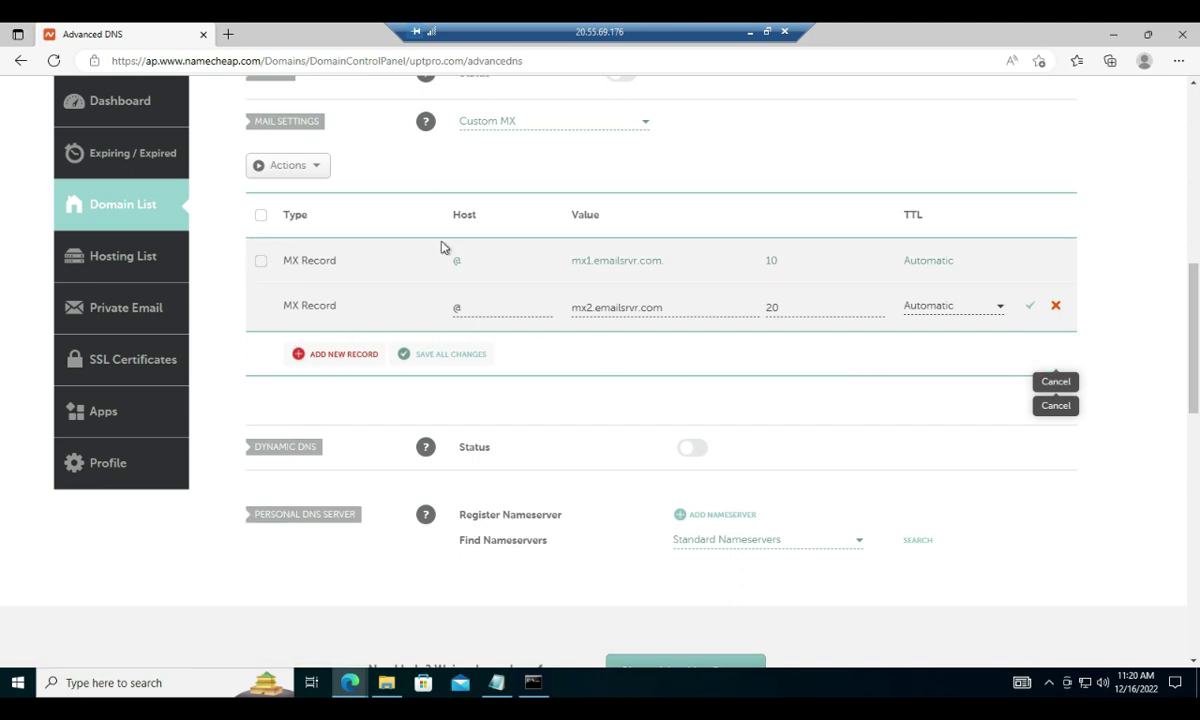
{"action": "left_click", "coordinate": [327, 358]}
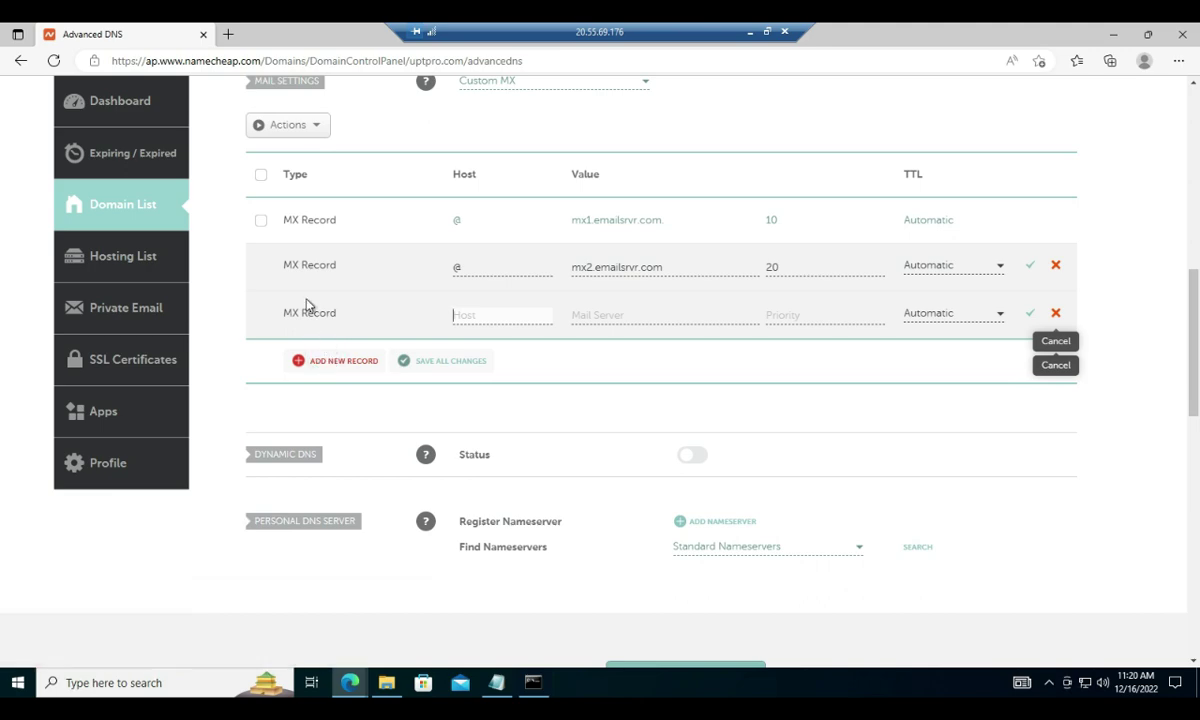
{"action": "triple_click", "coordinate": [308, 313]}
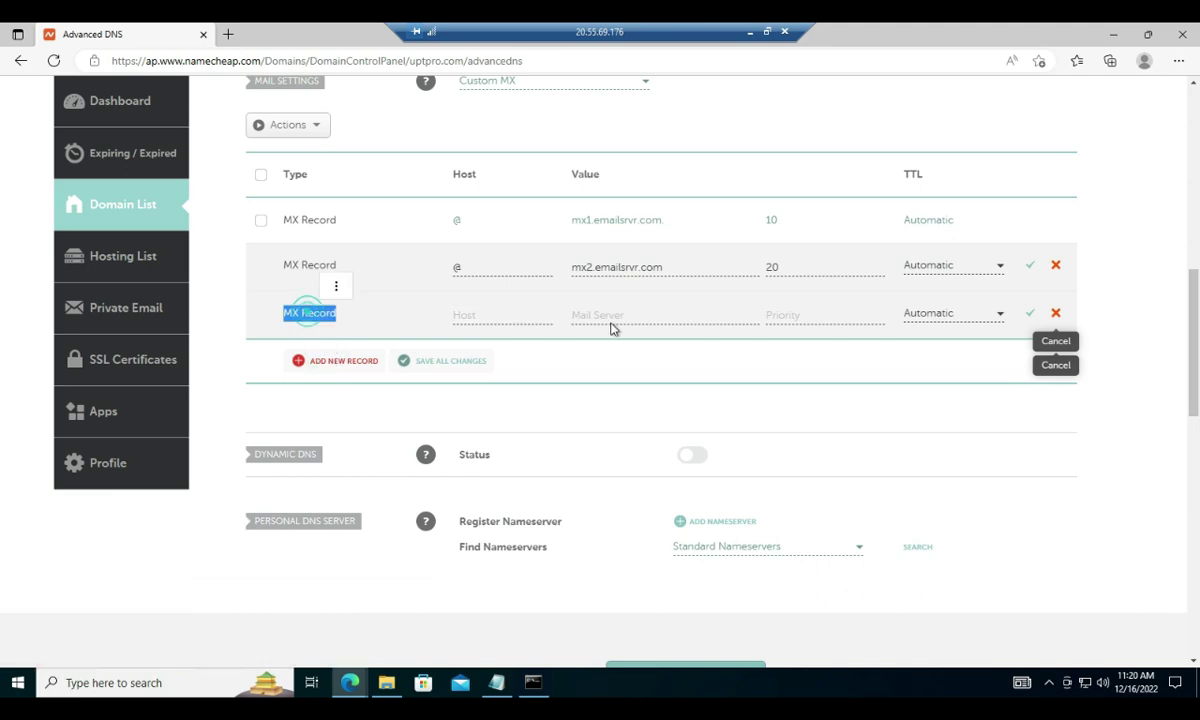
{"action": "left_click", "coordinate": [1057, 314]}
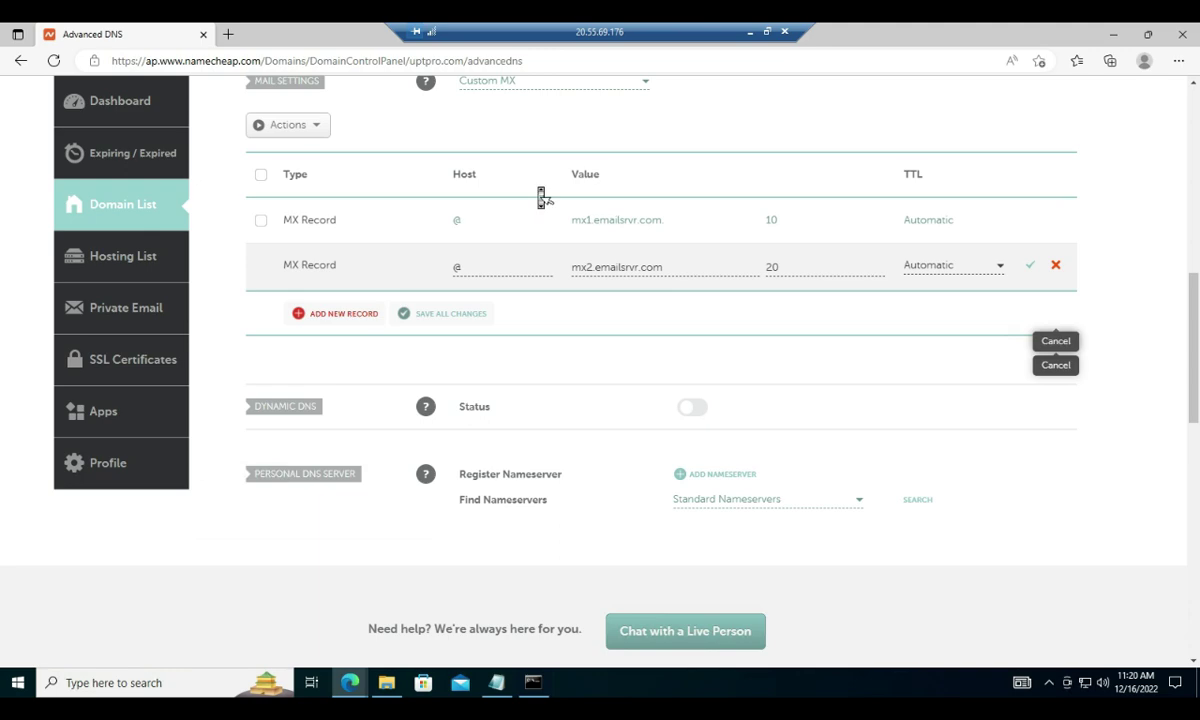
{"action": "scroll", "coordinate": [541, 197], "scroll_direction": "up", "scroll_amount": 1}
{"action": "left_click", "coordinate": [517, 180]}
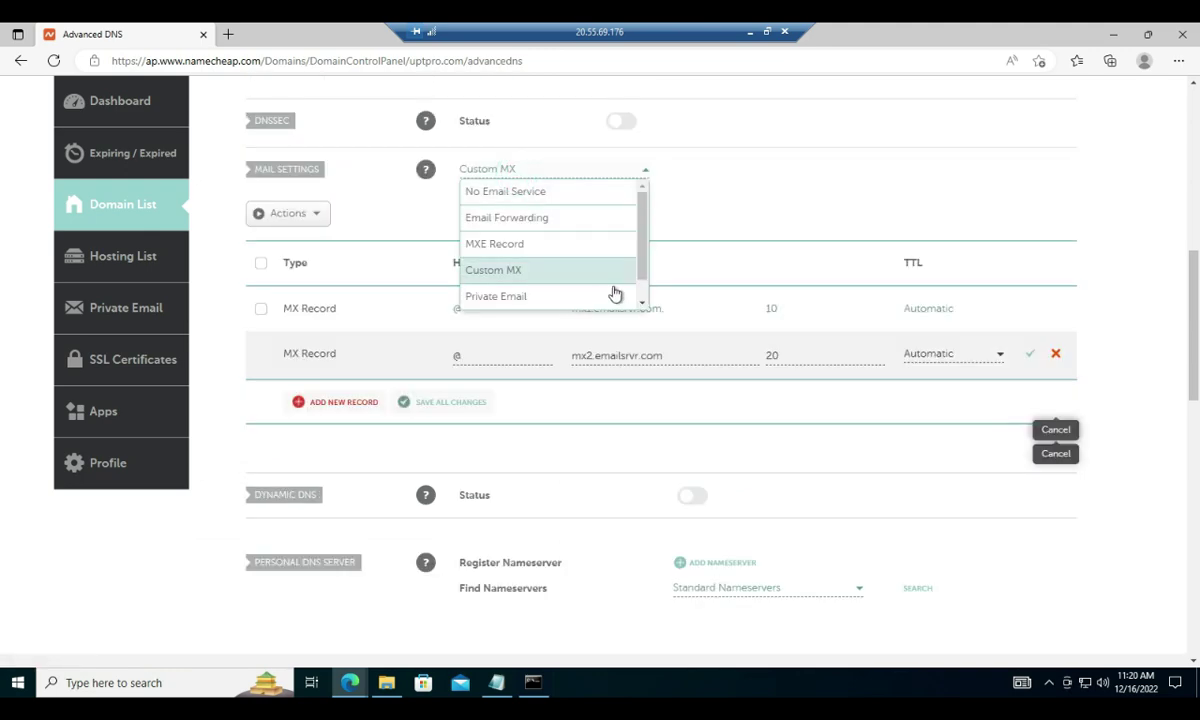
{"action": "left_click_drag", "start_coordinate": [643, 264], "coordinate": [645, 270]}
Add a TXT record, host @, value v=spf1 include:emailsrvr.com ~all, then return to the Rackspace guide
{"action": "left_click", "coordinate": [672, 196]}
{"action": "scroll", "coordinate": [672, 196], "scroll_direction": "up", "scroll_amount": 4}
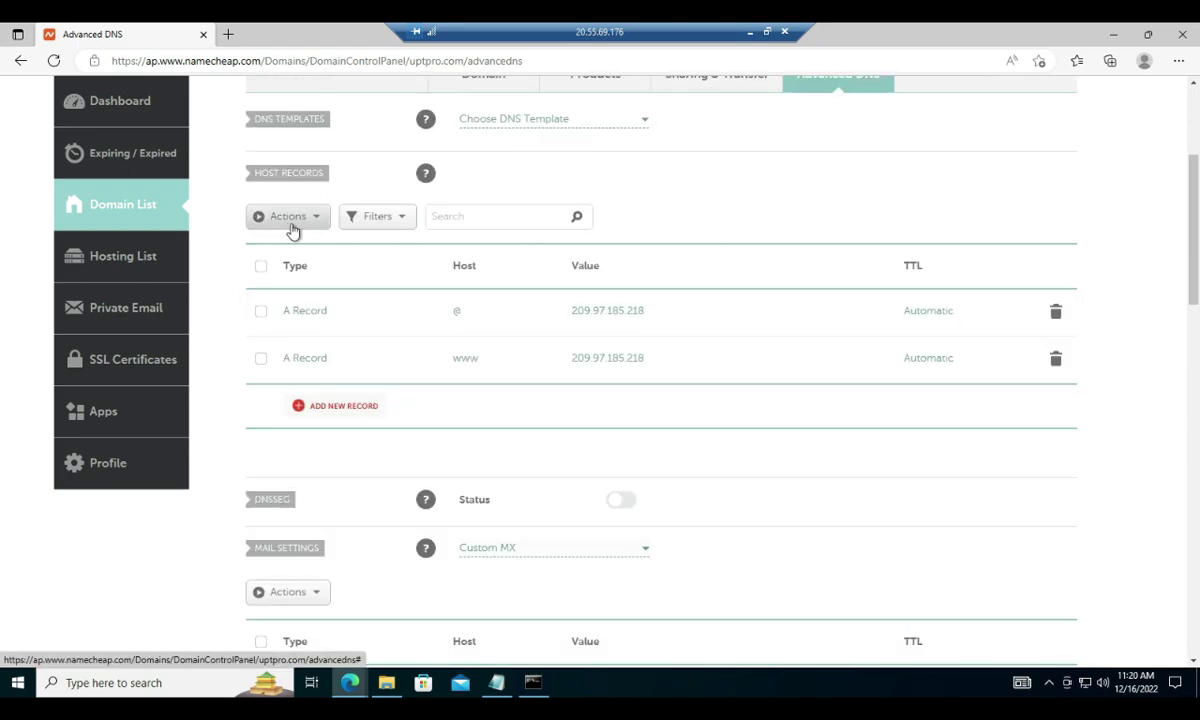
{"action": "left_click", "coordinate": [348, 406]}
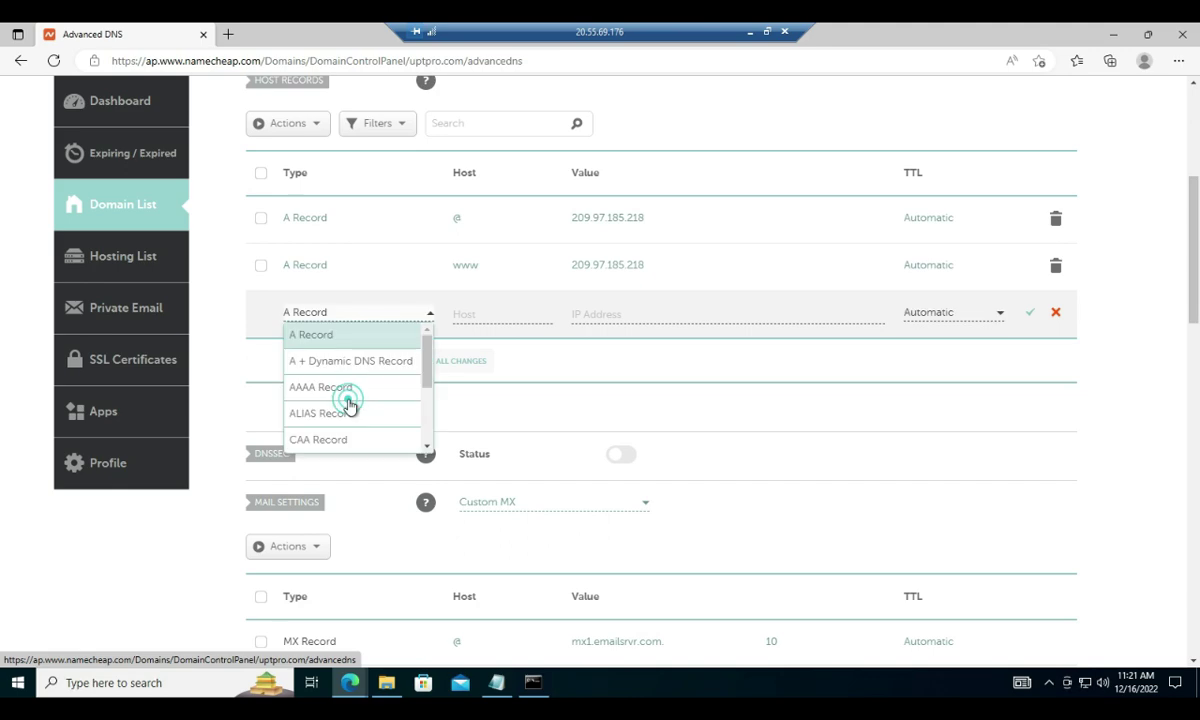
{"action": "left_click_drag", "start_coordinate": [424, 372], "coordinate": [422, 427]}
{"action": "left_click", "coordinate": [323, 418]}
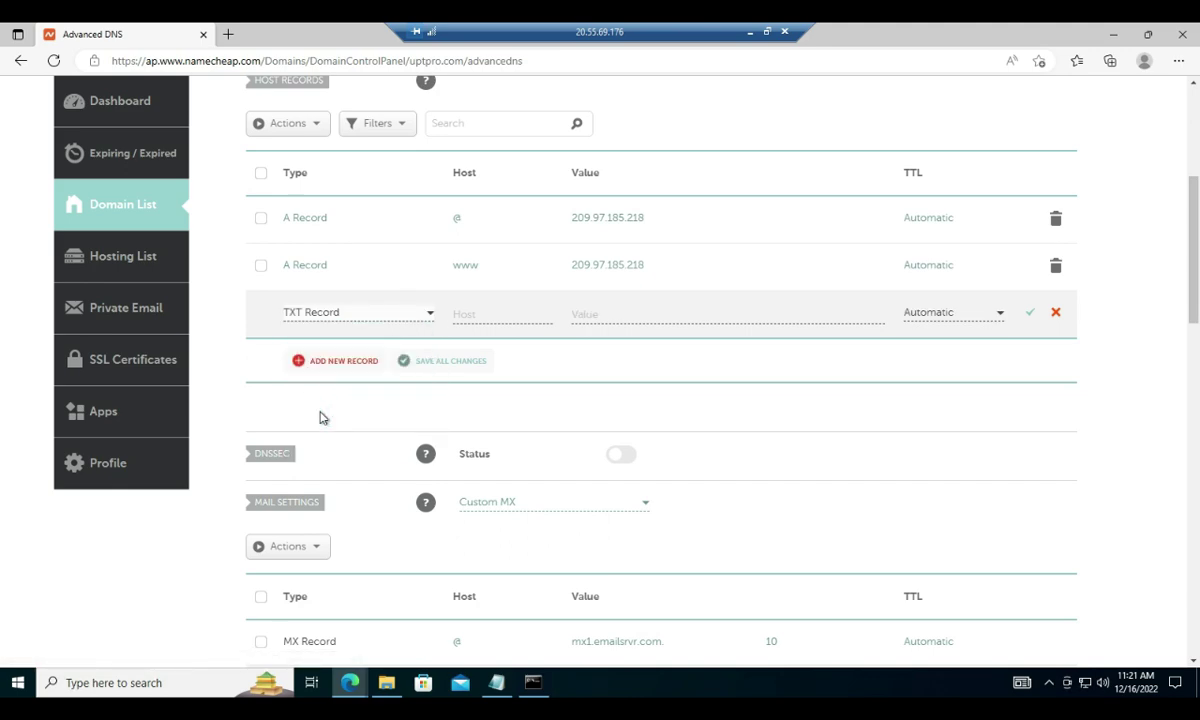
{"action": "left_click", "coordinate": [619, 312]}
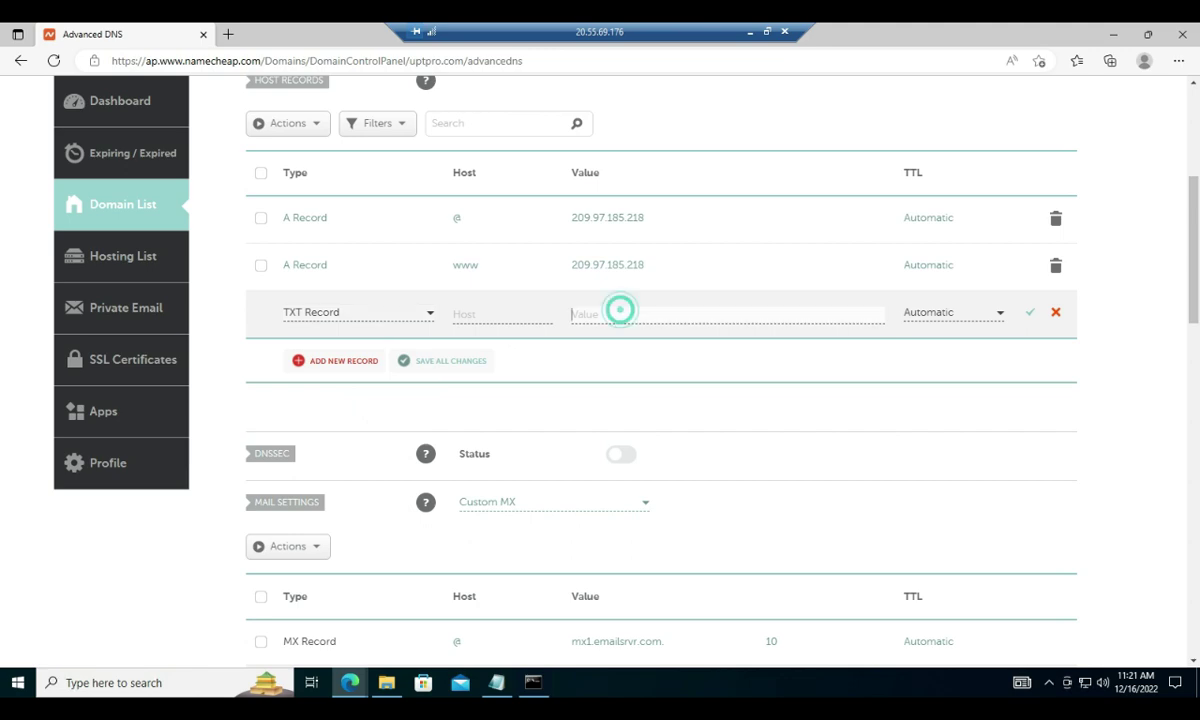
{"action": "type", "text": "v=spf1 include.emailsrvr.com ~all"}
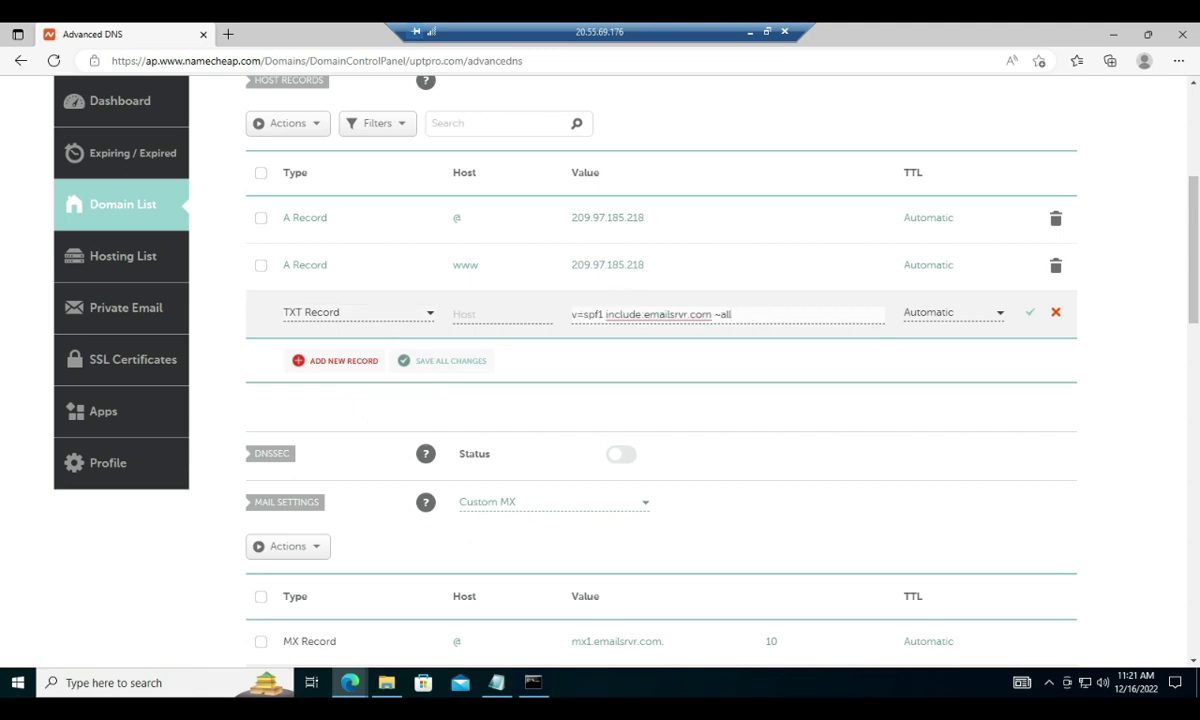
{"action": "left_click", "coordinate": [505, 315]}
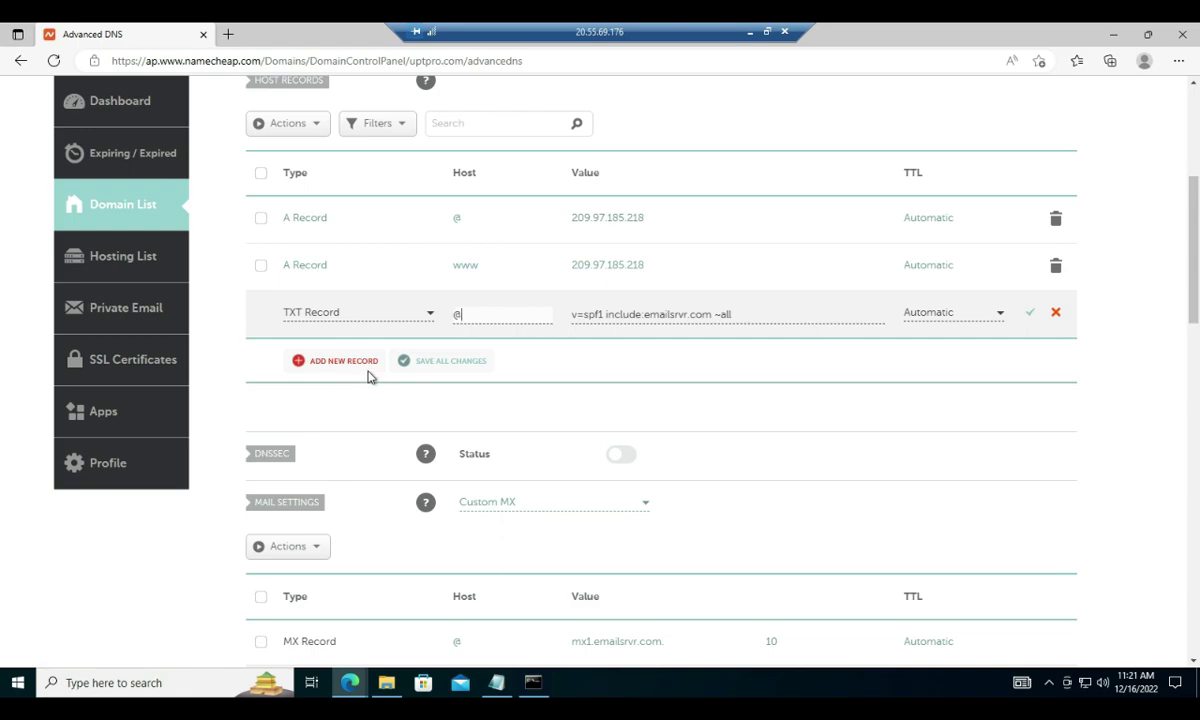
{"action": "double_click", "coordinate": [545, 29]}
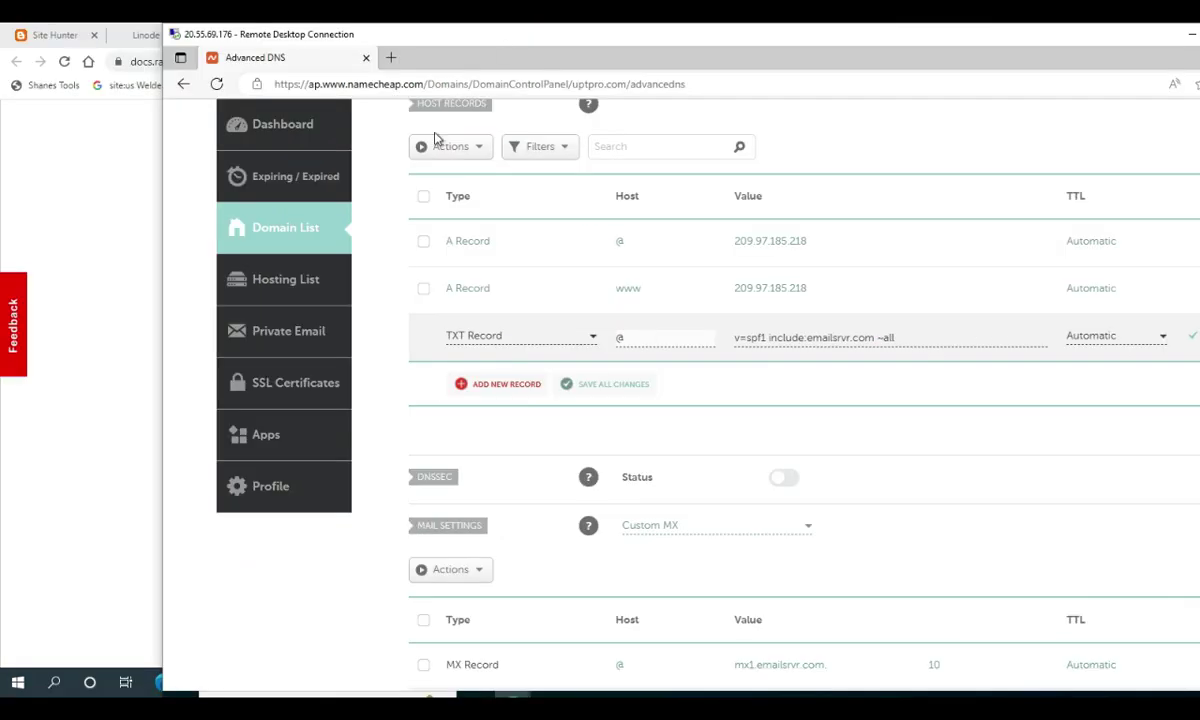
{"action": "left_click", "coordinate": [147, 318]}
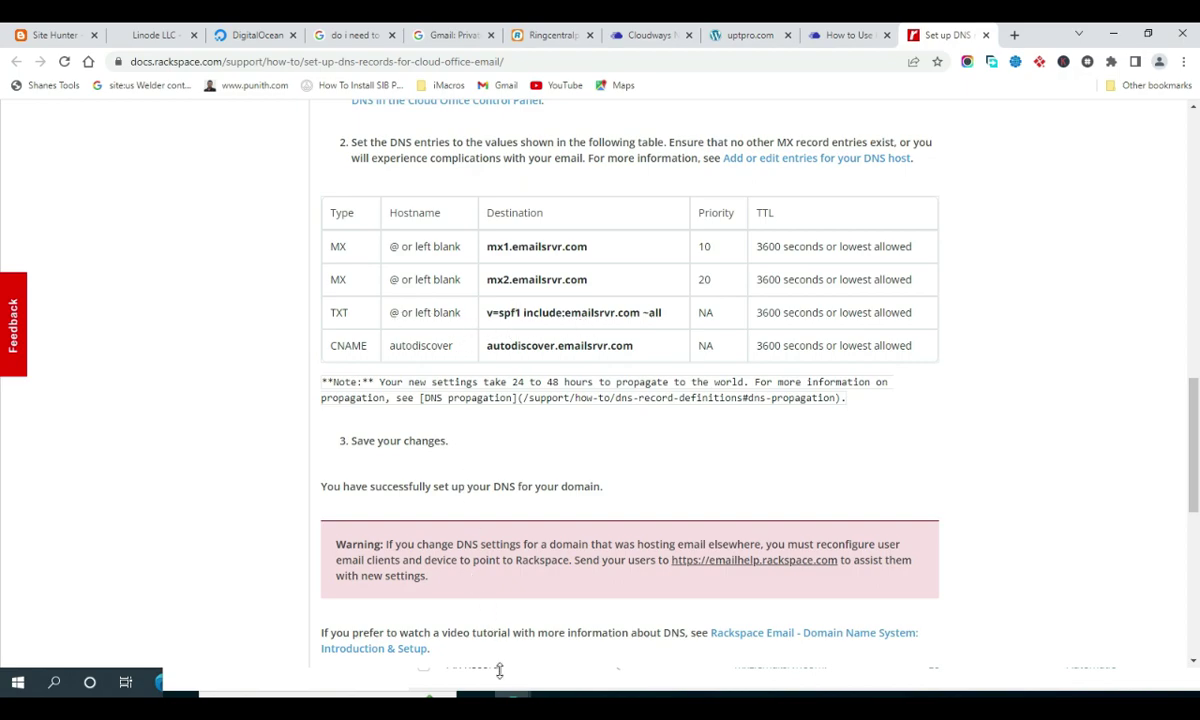
Add a new CNAME record in Namecheap with host autodiscover, copied from the Rackspace guide
{"action": "left_click", "coordinate": [160, 682]}
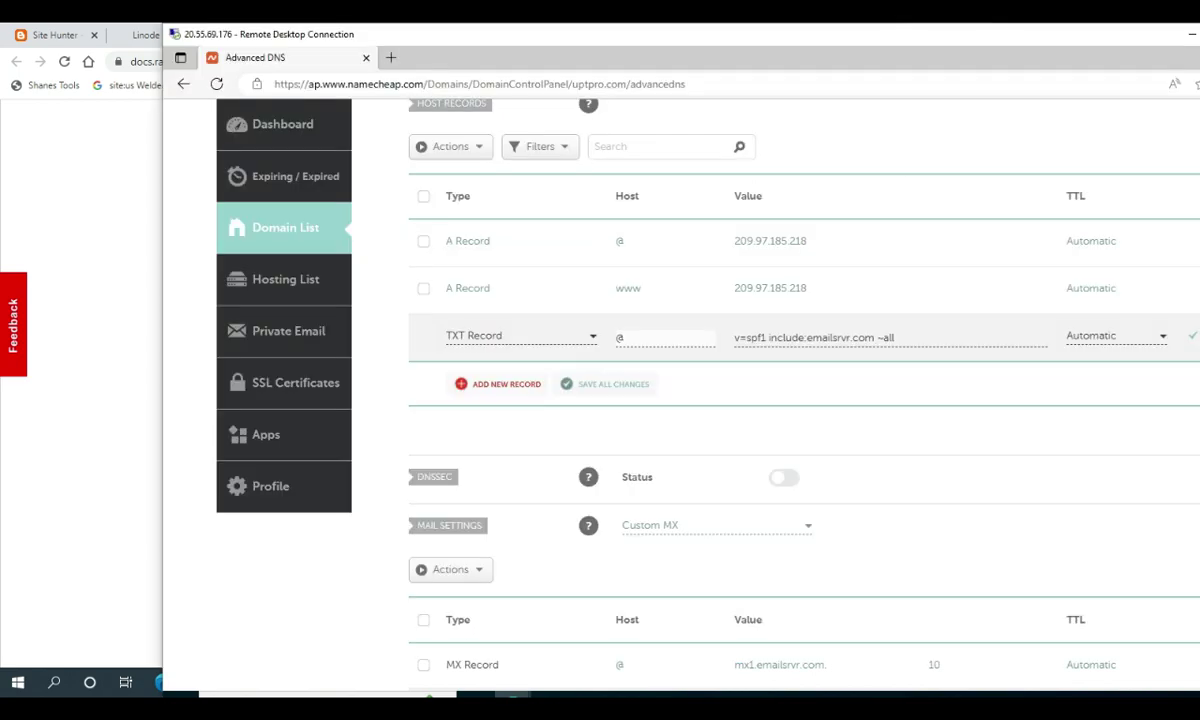
{"action": "left_click", "coordinate": [509, 385]}
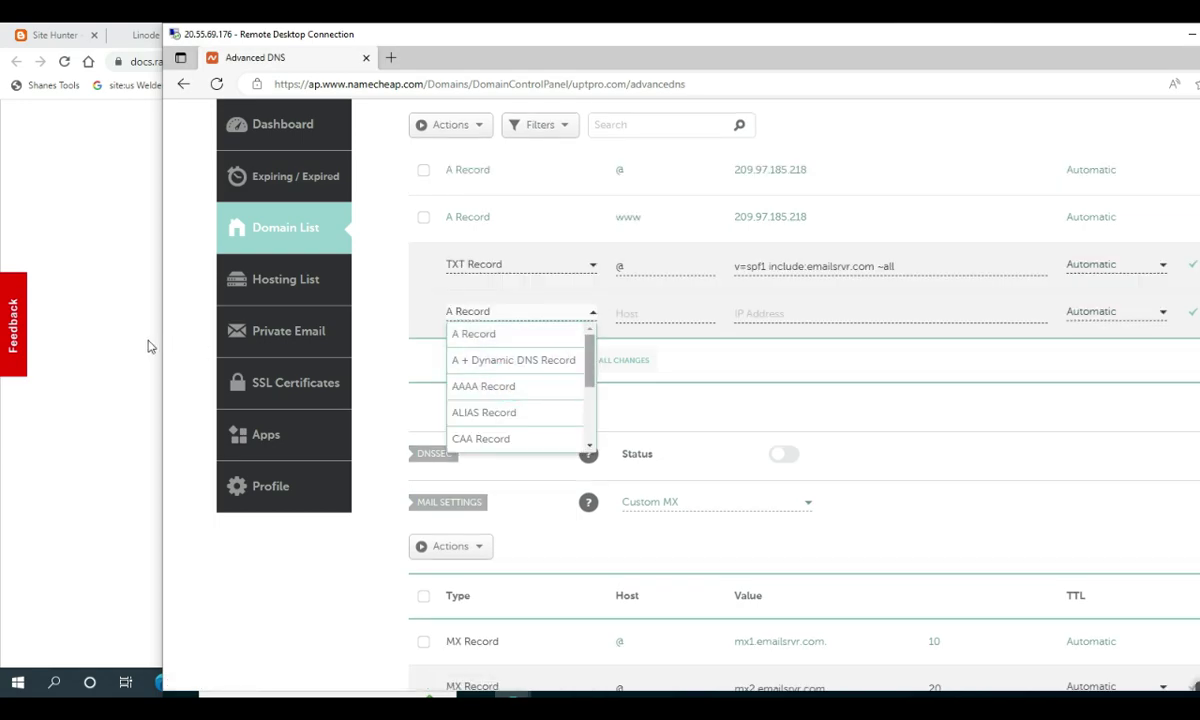
{"action": "left_click", "coordinate": [131, 336]}
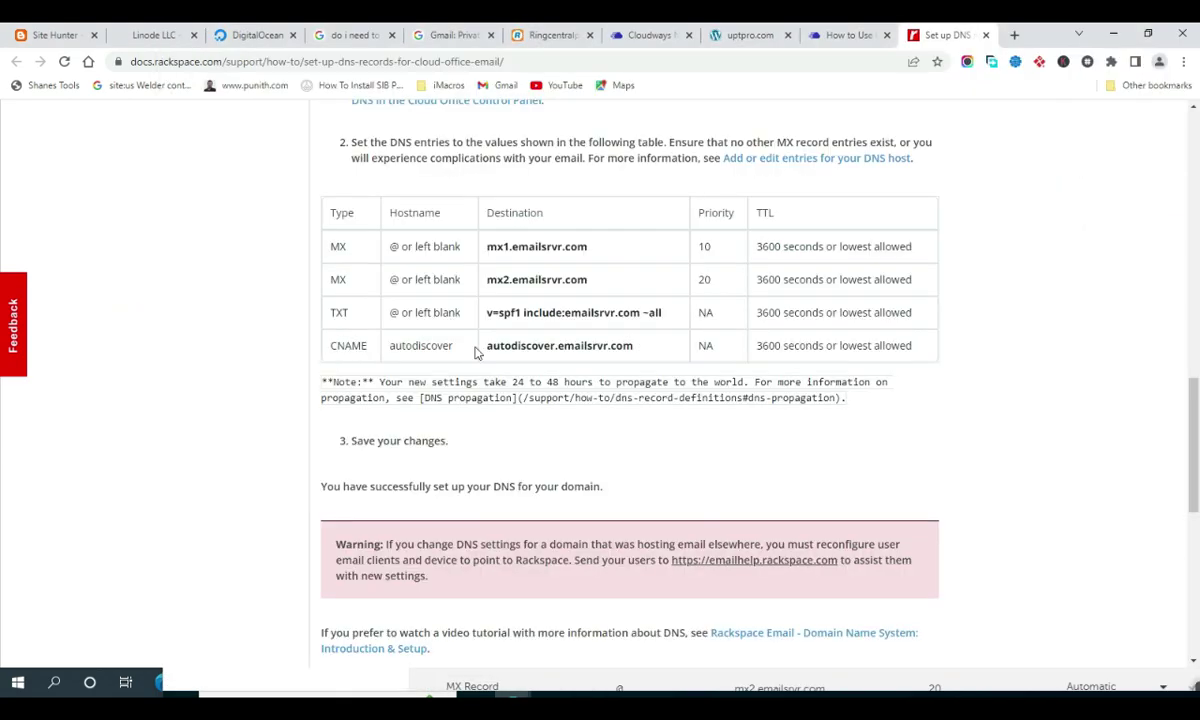
{"action": "double_click", "coordinate": [432, 345]}
{"action": "key", "text": "ctrl+c"}
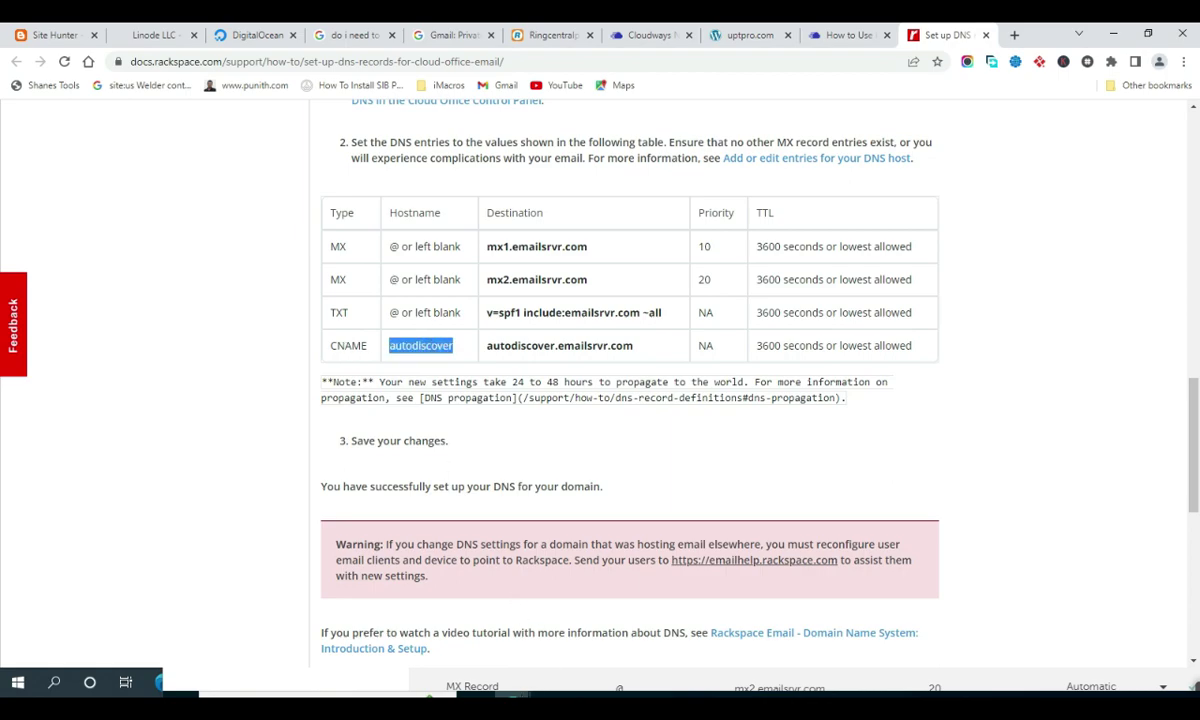
{"action": "key", "text": "alt+Tab"}
{"action": "left_click_drag", "start_coordinate": [588, 370], "coordinate": [589, 396]}
{"action": "left_click", "coordinate": [472, 413]}
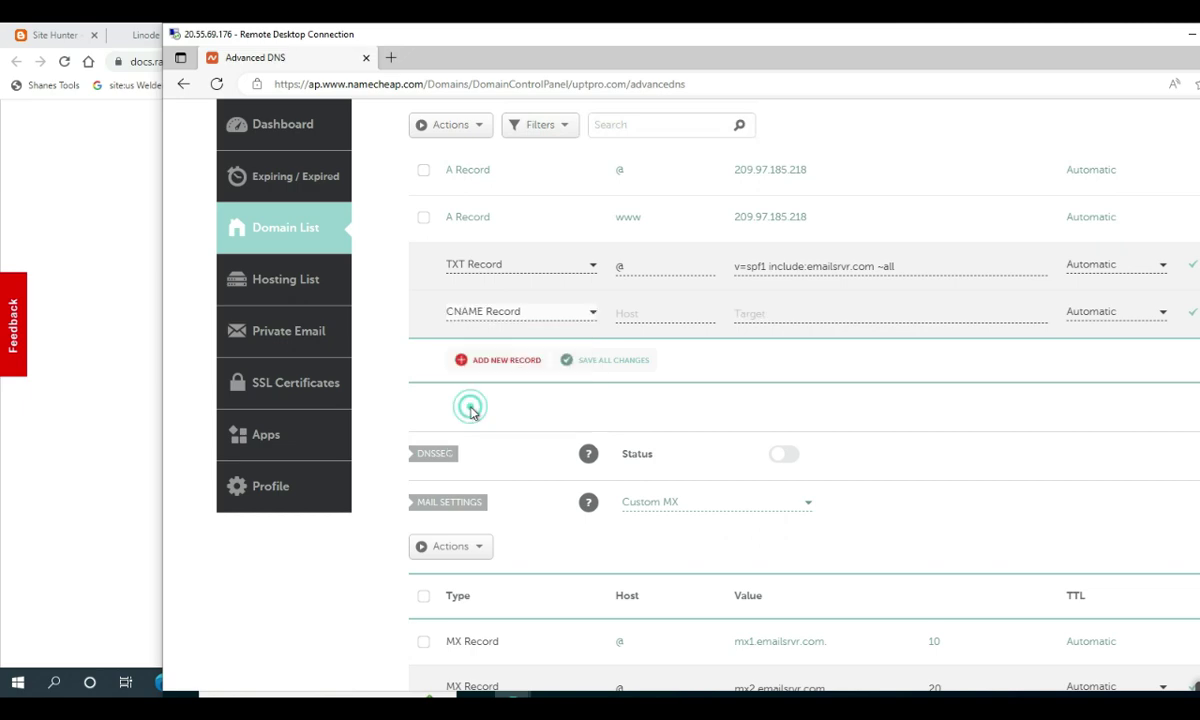
{"action": "left_click", "coordinate": [620, 313]}
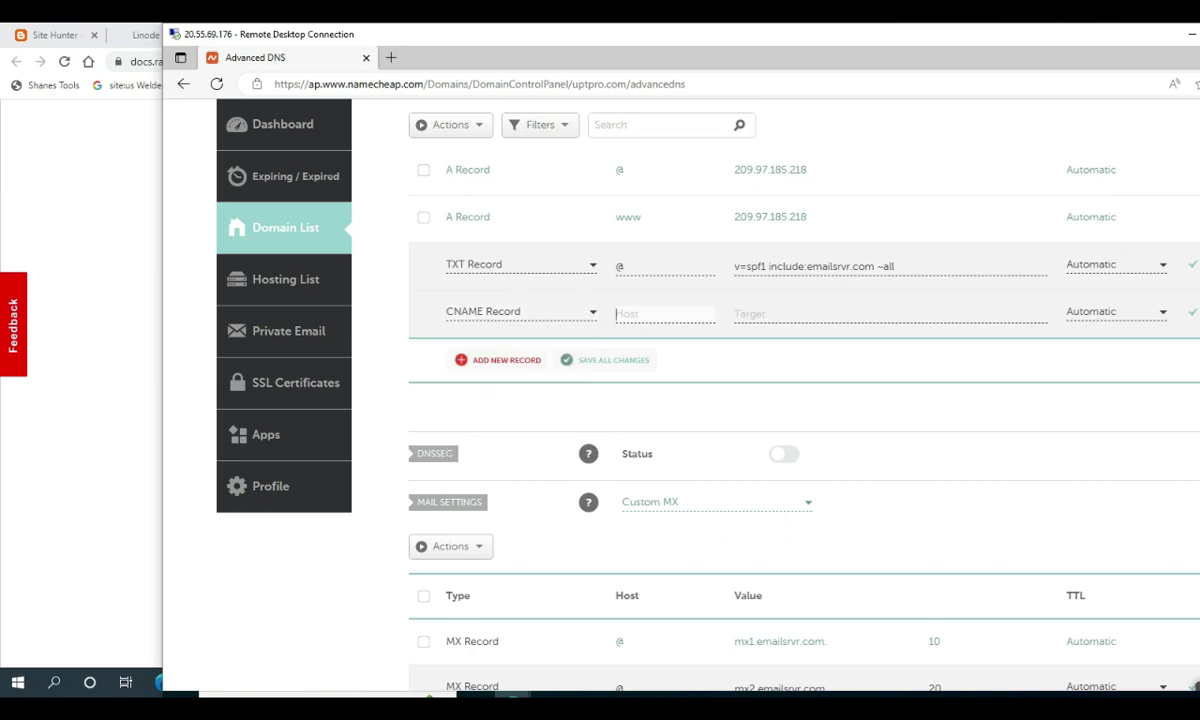
{"action": "key", "text": "ctrl+v"}
Set the CNAME target to autodiscover.emailsrvr.com and add another blank record row
{"action": "left_click", "coordinate": [64, 340]}
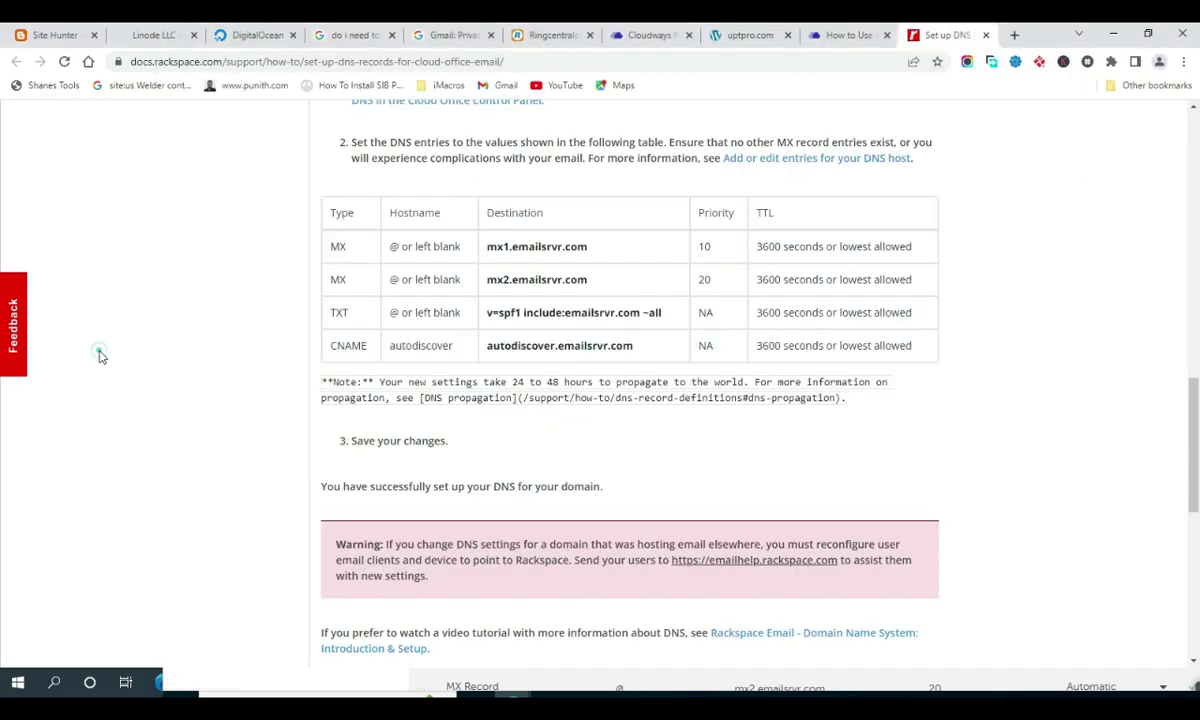
{"action": "left_click_drag", "start_coordinate": [486, 345], "coordinate": [555, 345]}
{"action": "left_click", "coordinate": [520, 345]}
{"action": "double_click", "coordinate": [520, 345]}
{"action": "key", "text": "ctrl+c"}
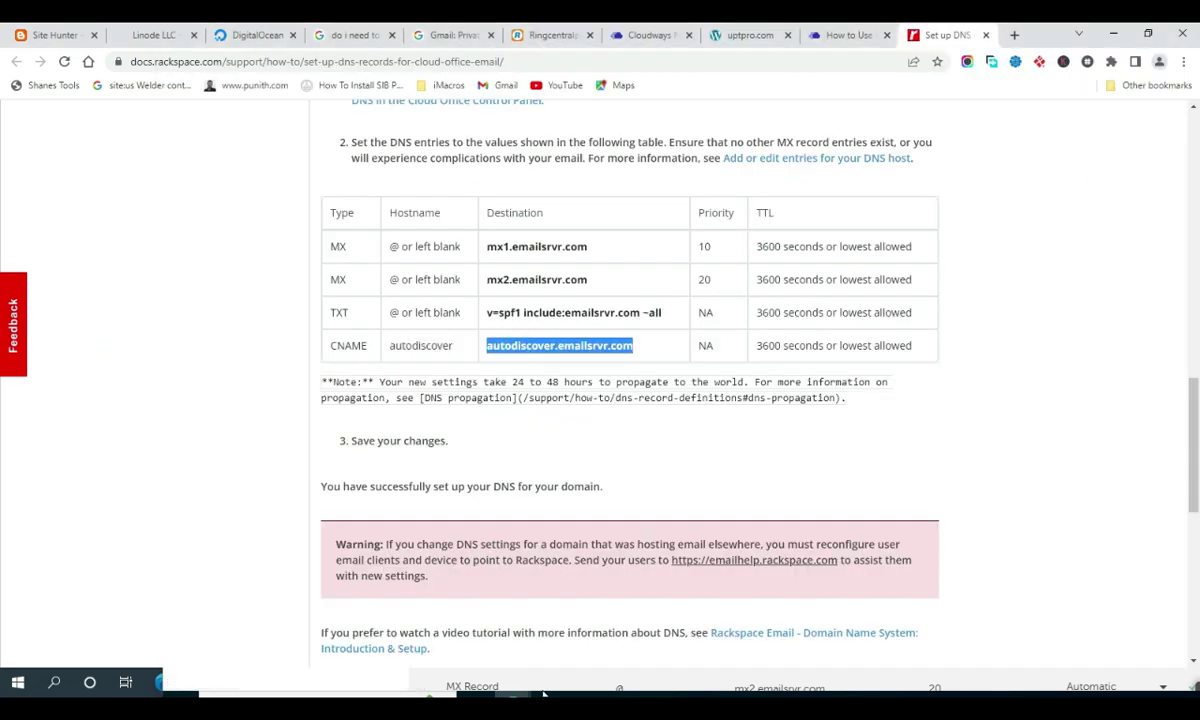
{"action": "left_click", "coordinate": [543, 693]}
{"action": "left_click", "coordinate": [772, 315]}
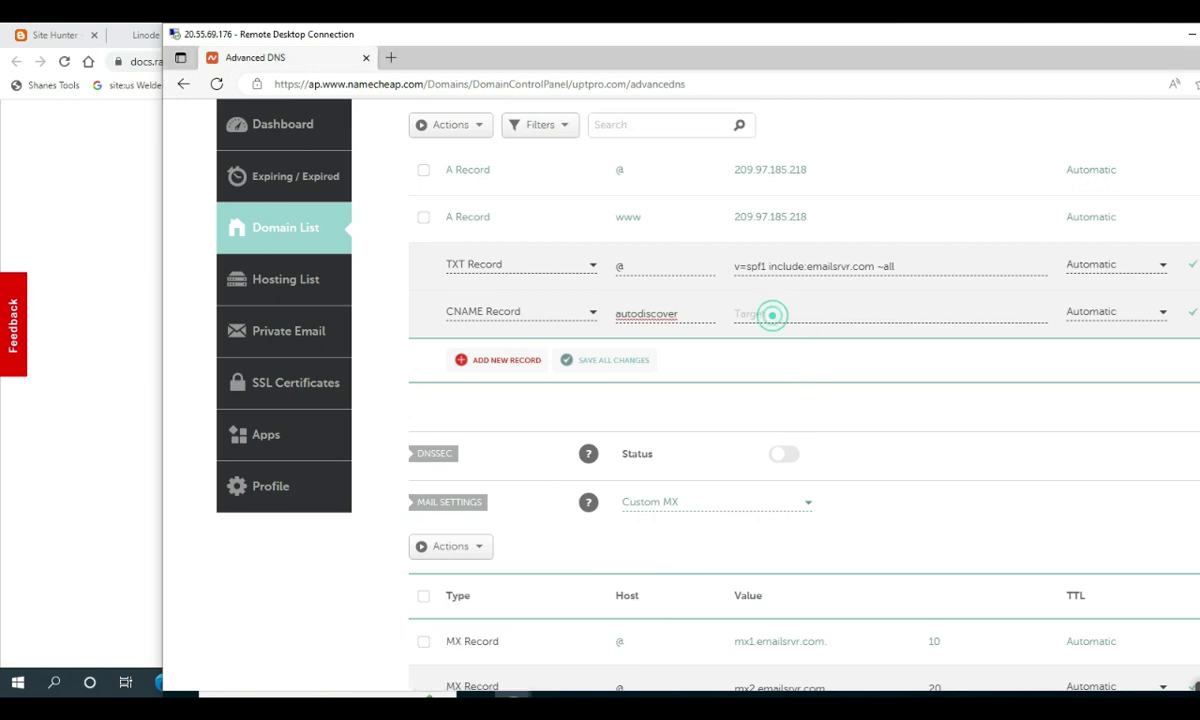
{"action": "key", "text": "ctrl+v"}
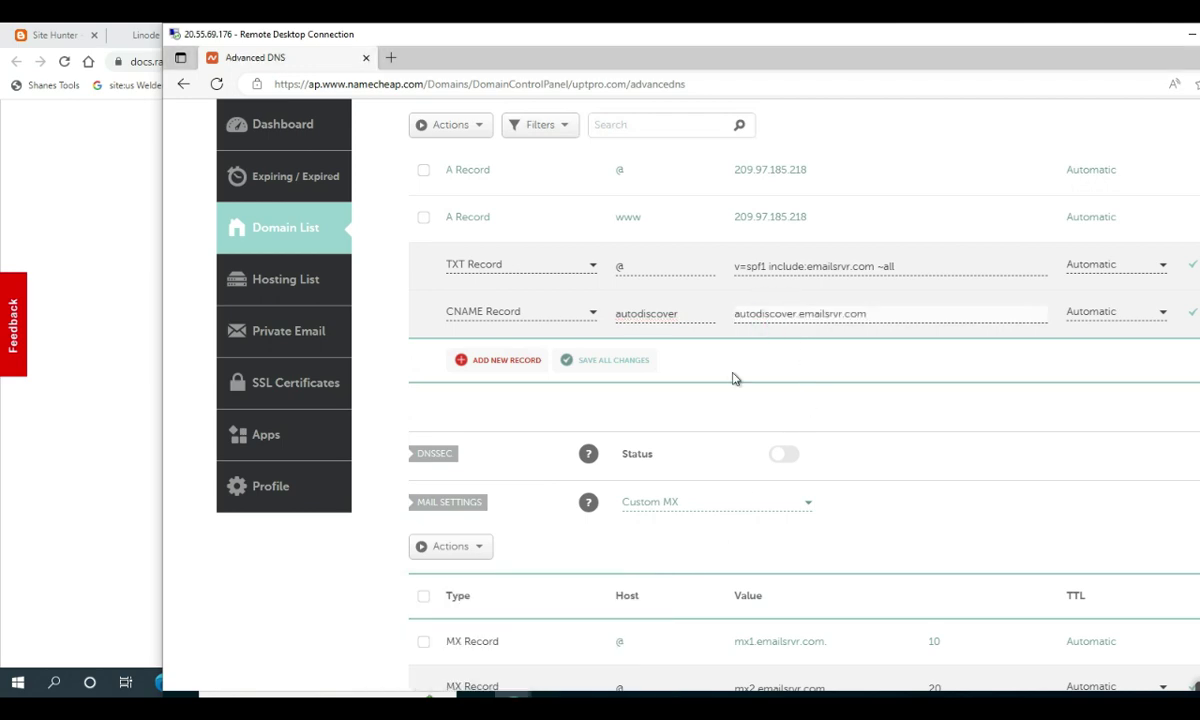
{"action": "left_click", "coordinate": [509, 362]}
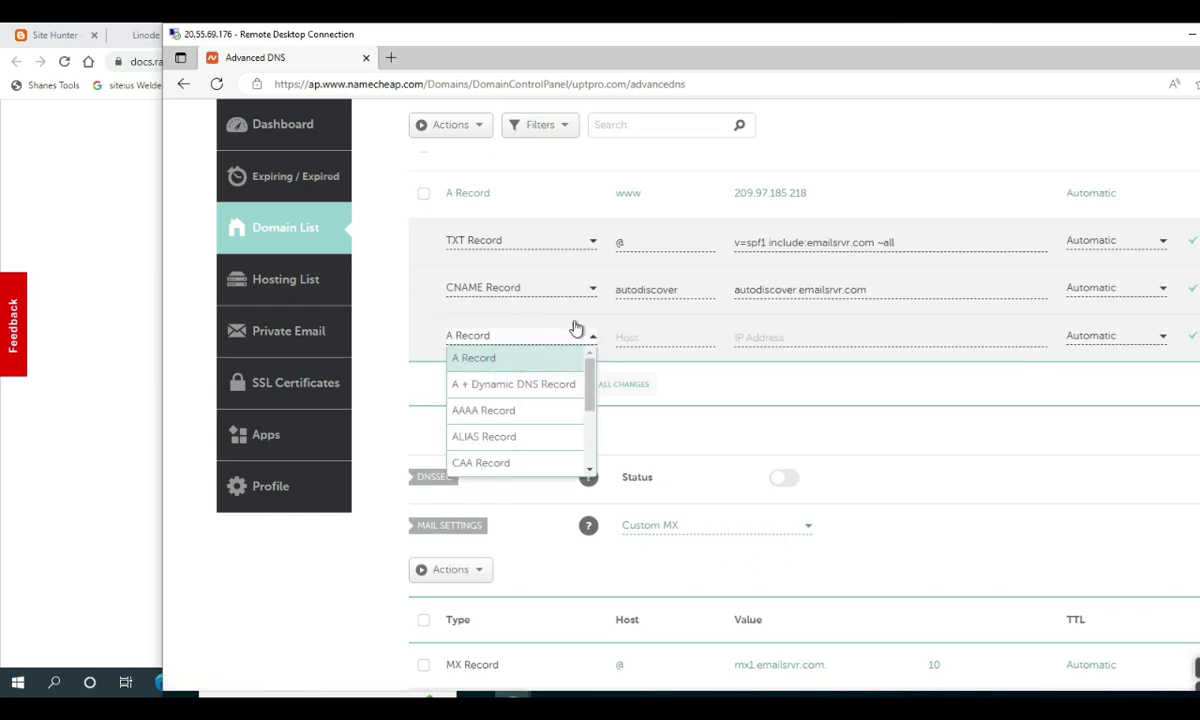
{"action": "left_click", "coordinate": [769, 397]}
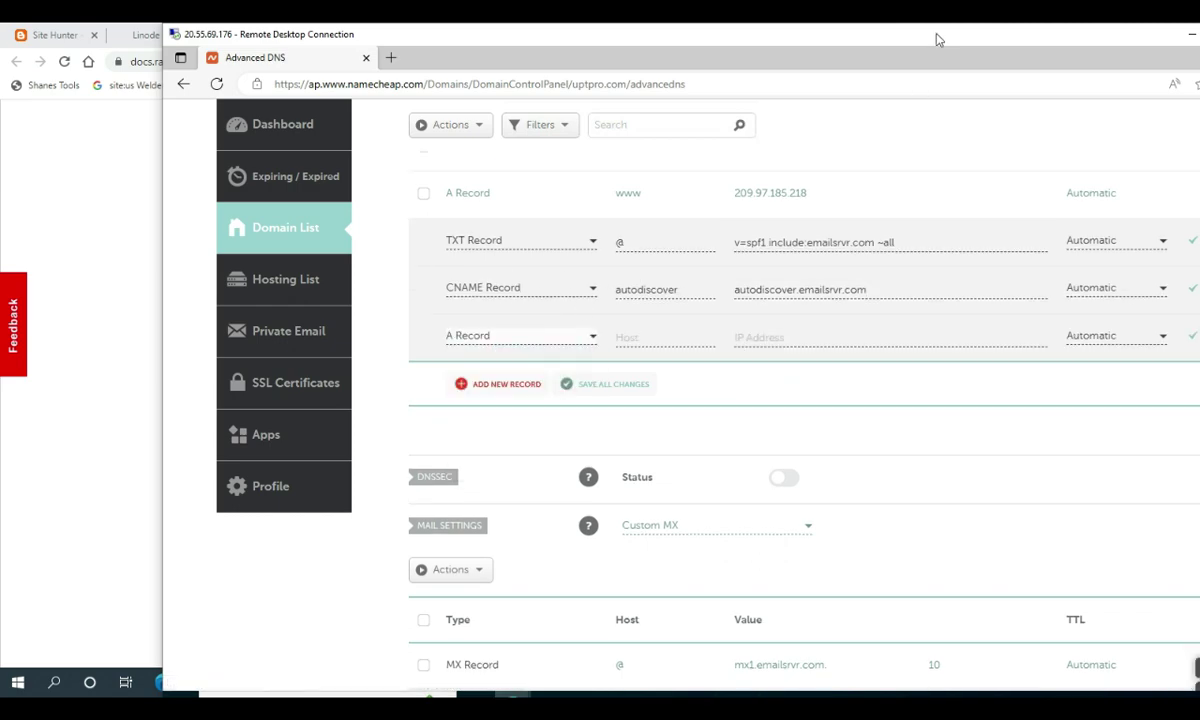
{"action": "left_click_drag", "start_coordinate": [934, 37], "coordinate": [798, 37]}
{"action": "scroll", "coordinate": [866, 272], "scroll_direction": "up", "scroll_amount": 4}
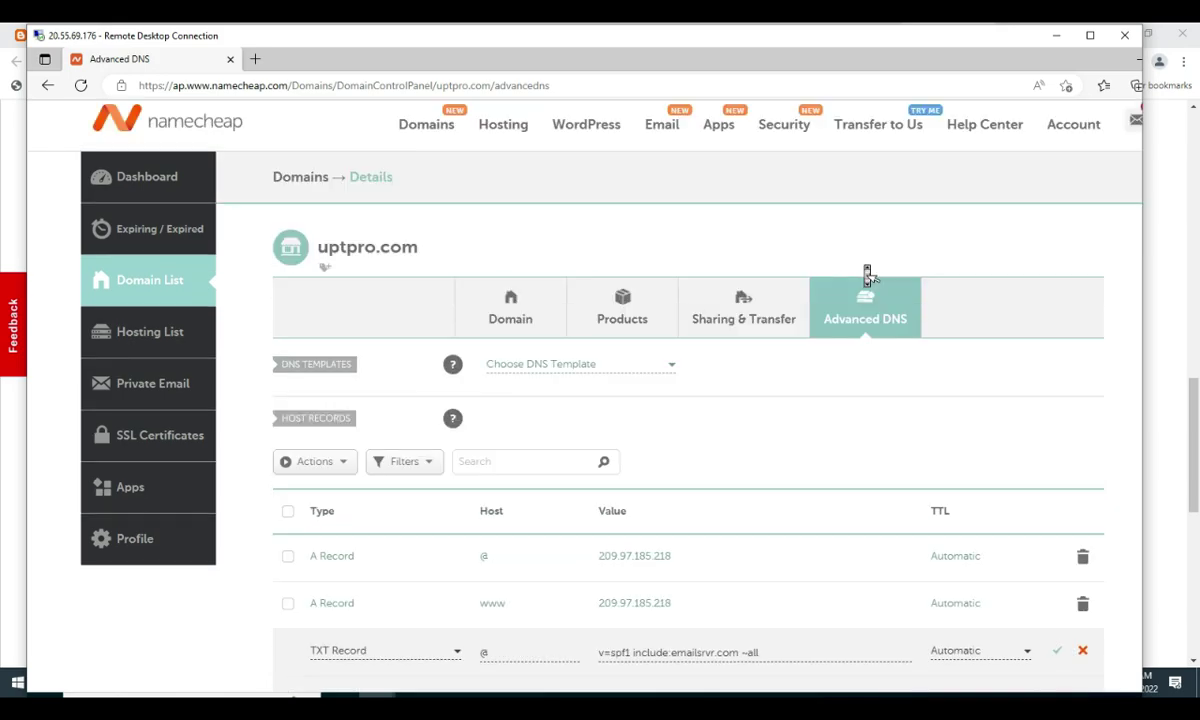
{"action": "scroll", "coordinate": [868, 274], "scroll_direction": "down", "scroll_amount": 8}
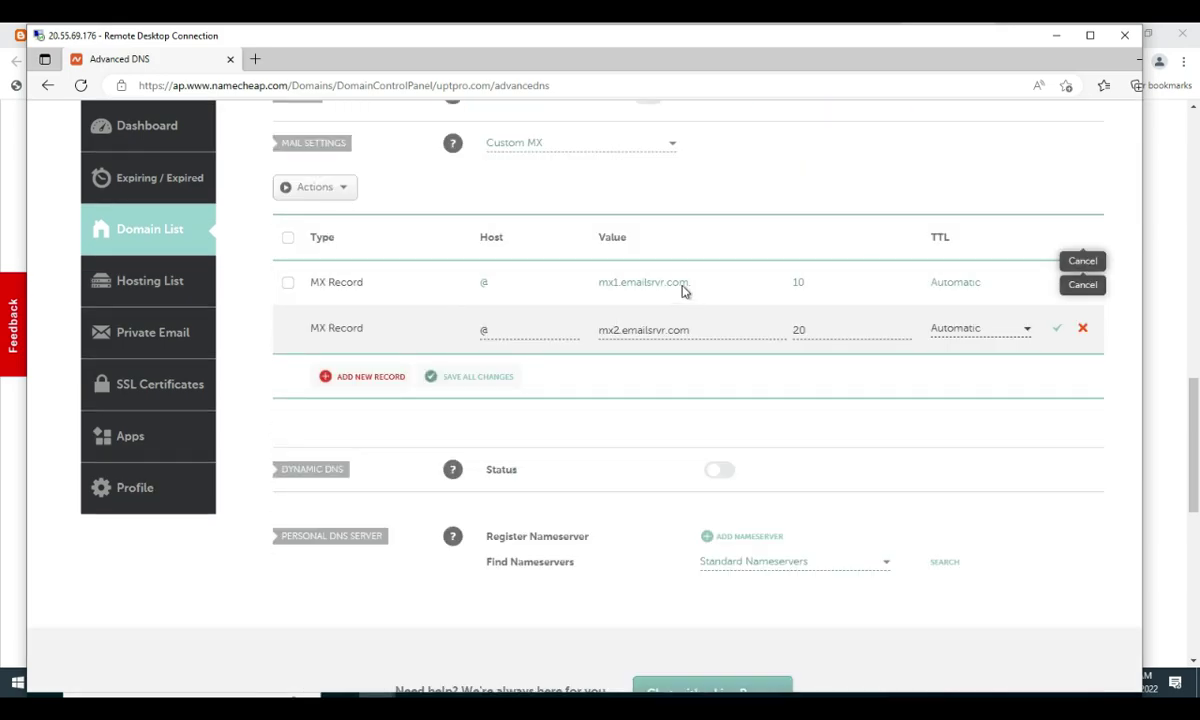
{"action": "scroll", "coordinate": [688, 295], "scroll_direction": "up", "scroll_amount": 3}
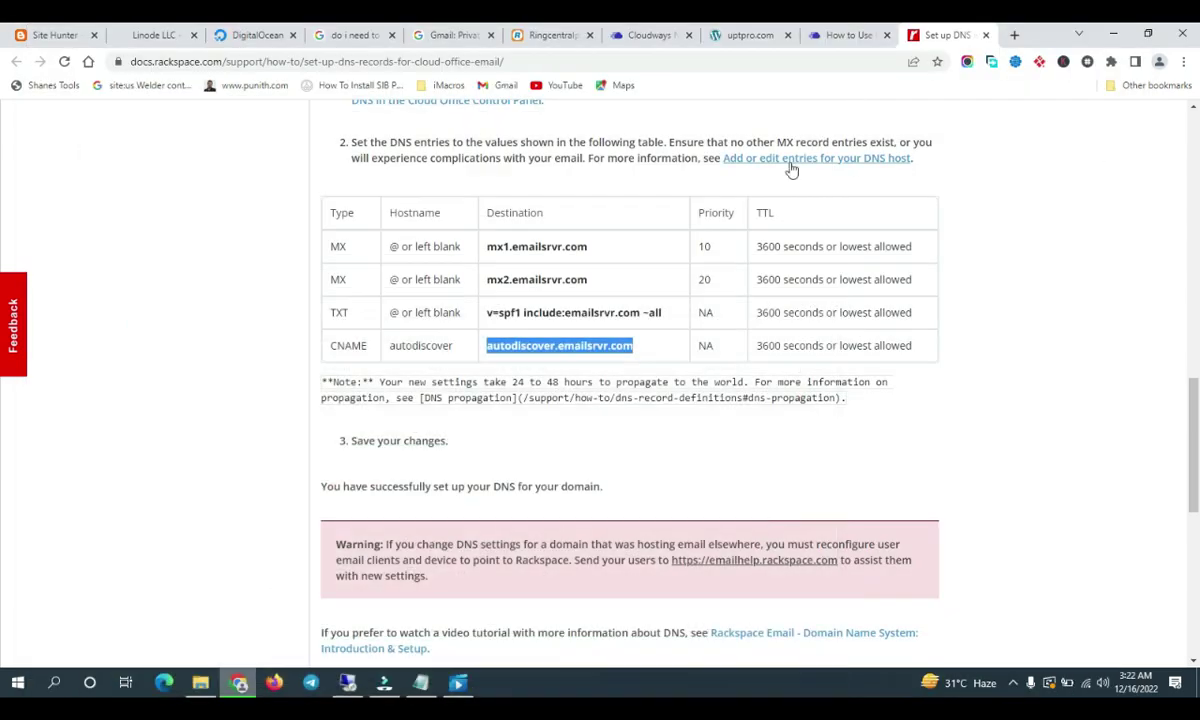
Return to Cloudways' Rackspace mailbox dialog and select the new mailbox's email address
{"action": "key", "text": "alt+Tab"}
{"action": "left_click", "coordinate": [645, 36]}
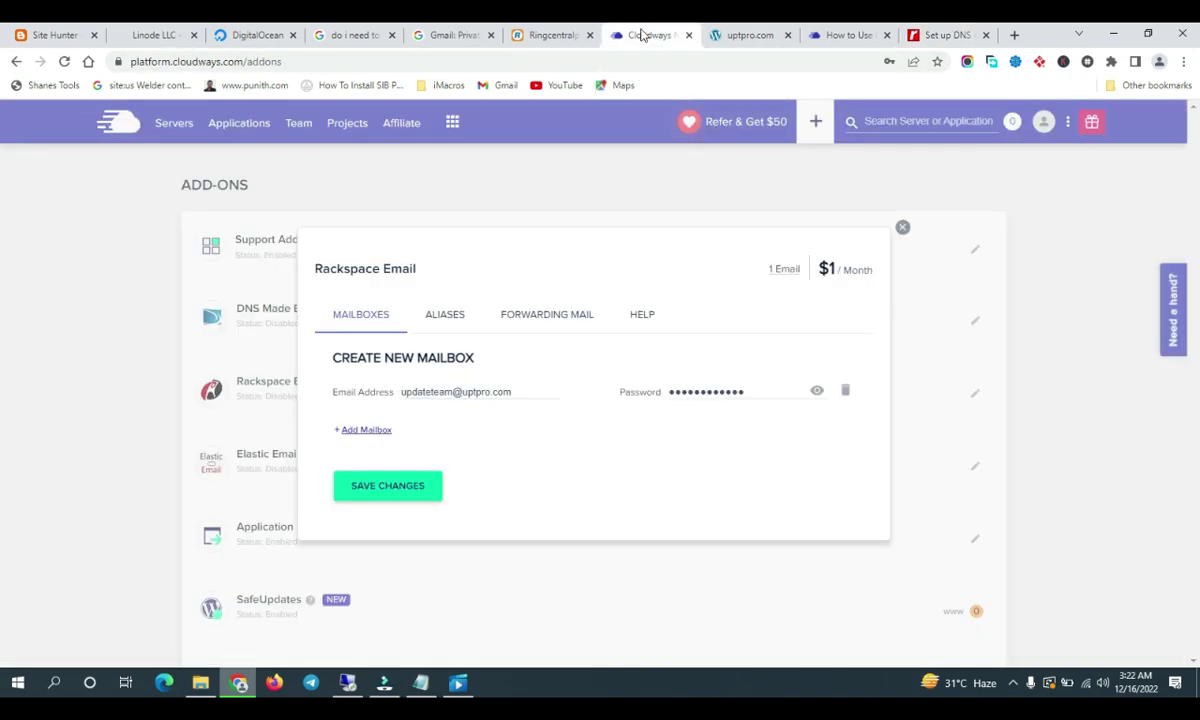
{"action": "triple_click", "coordinate": [461, 392]}
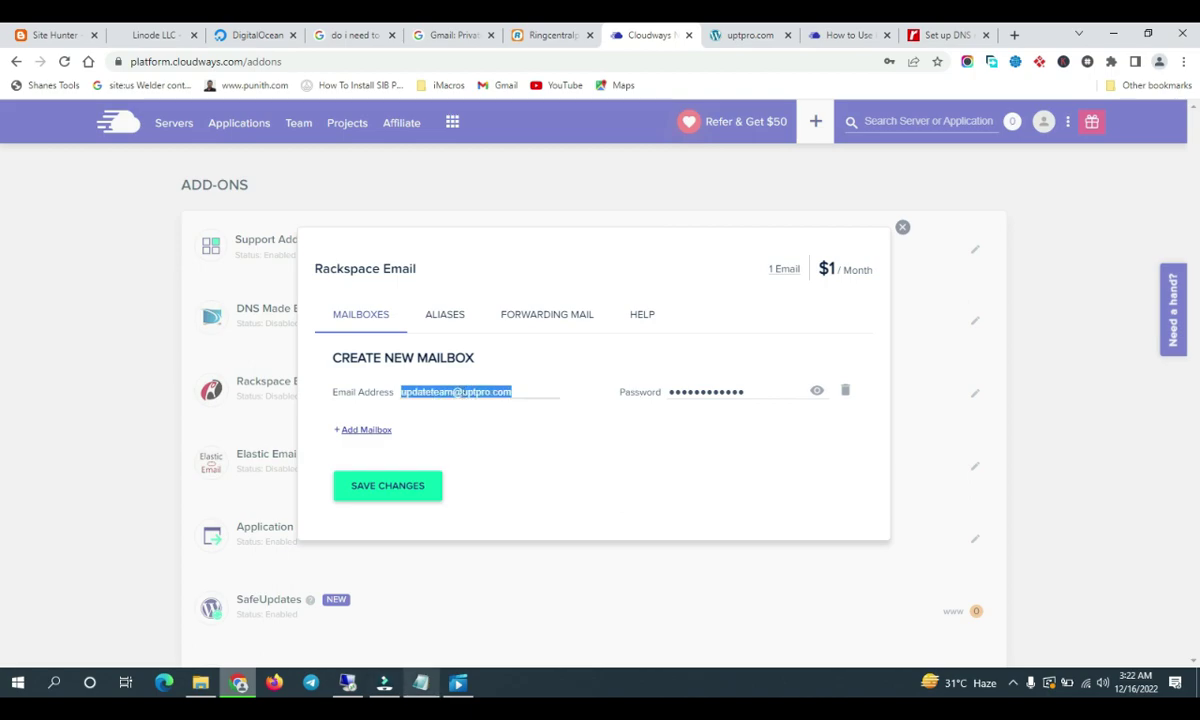
In Notepad, begin a note saying support must be emailed to activate the account
{"action": "left_click", "coordinate": [421, 683]}
{"action": "key", "text": "Return"}
{"action": "key", "text": "Return"}
{"action": "type", "text": "N"}
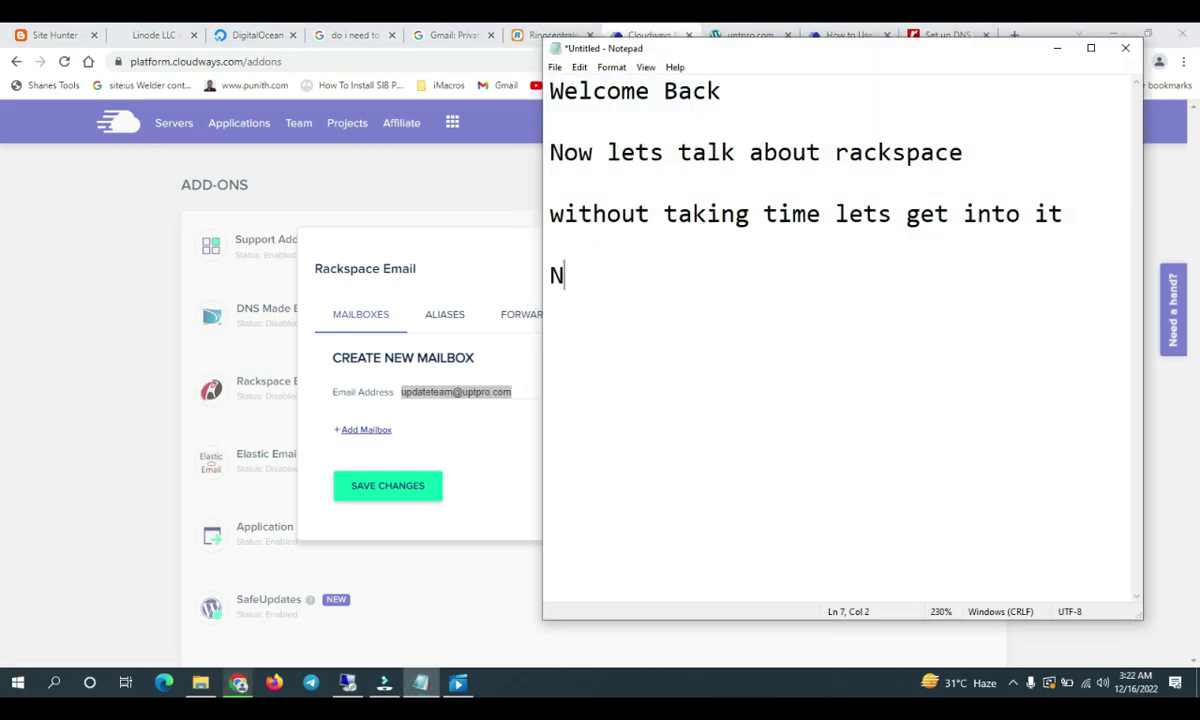
{"action": "type", "text": "OTE WE "}
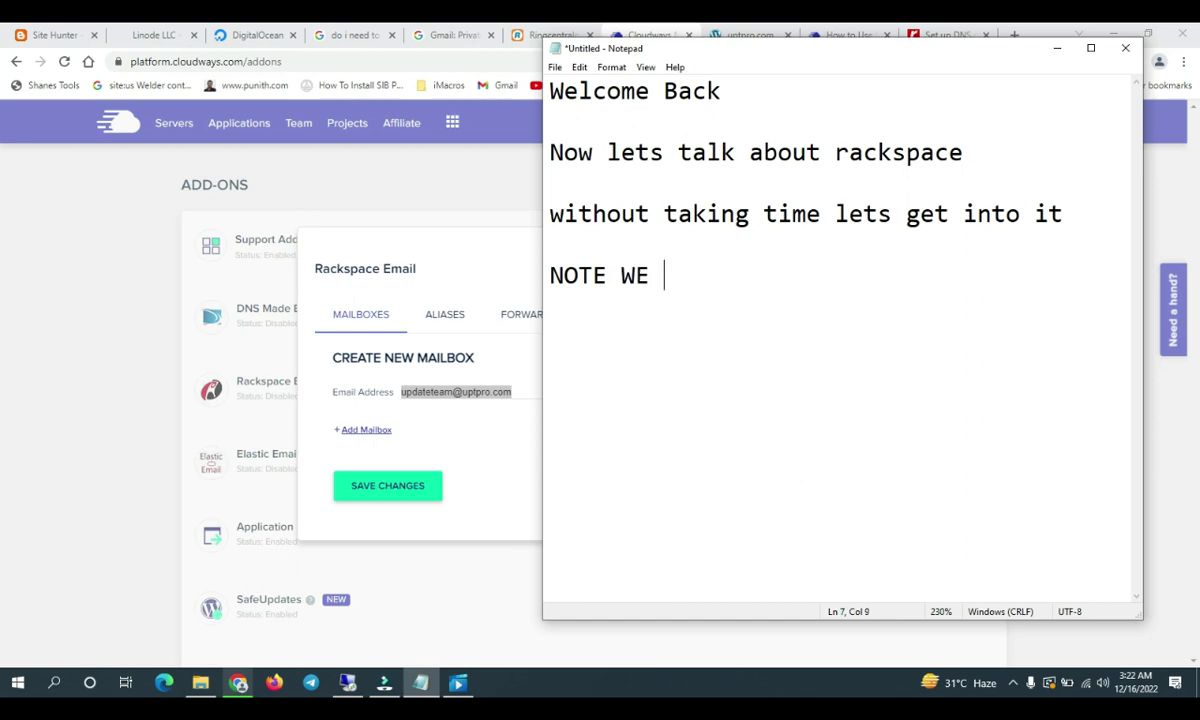
{"action": "type", "text": "ARE GONE "}
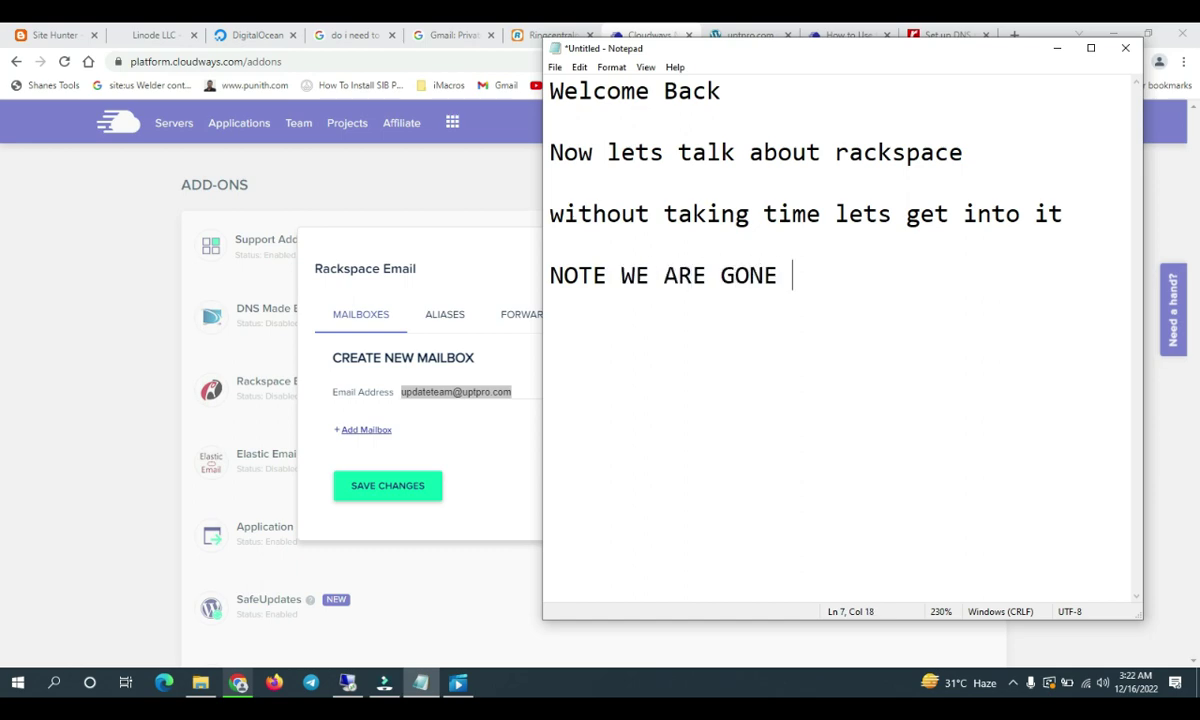
{"action": "type", "text": "EMAIL THE S"}
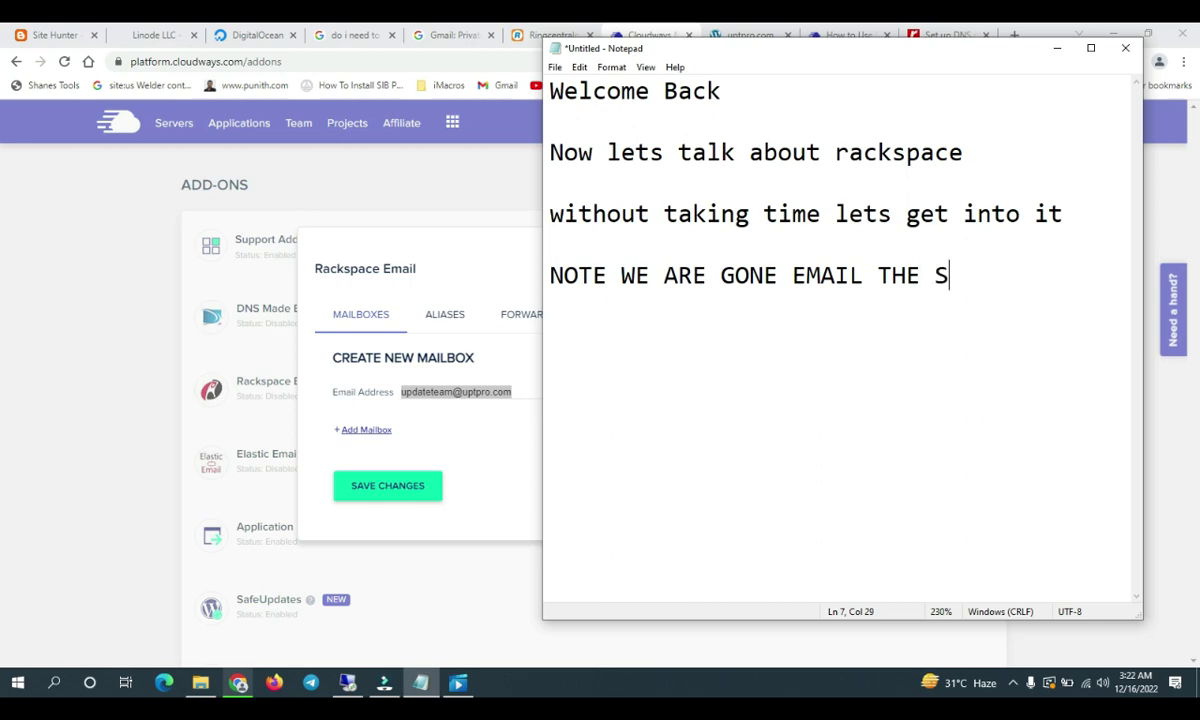
{"action": "type", "text": "UPPORT TO ACTIB"}
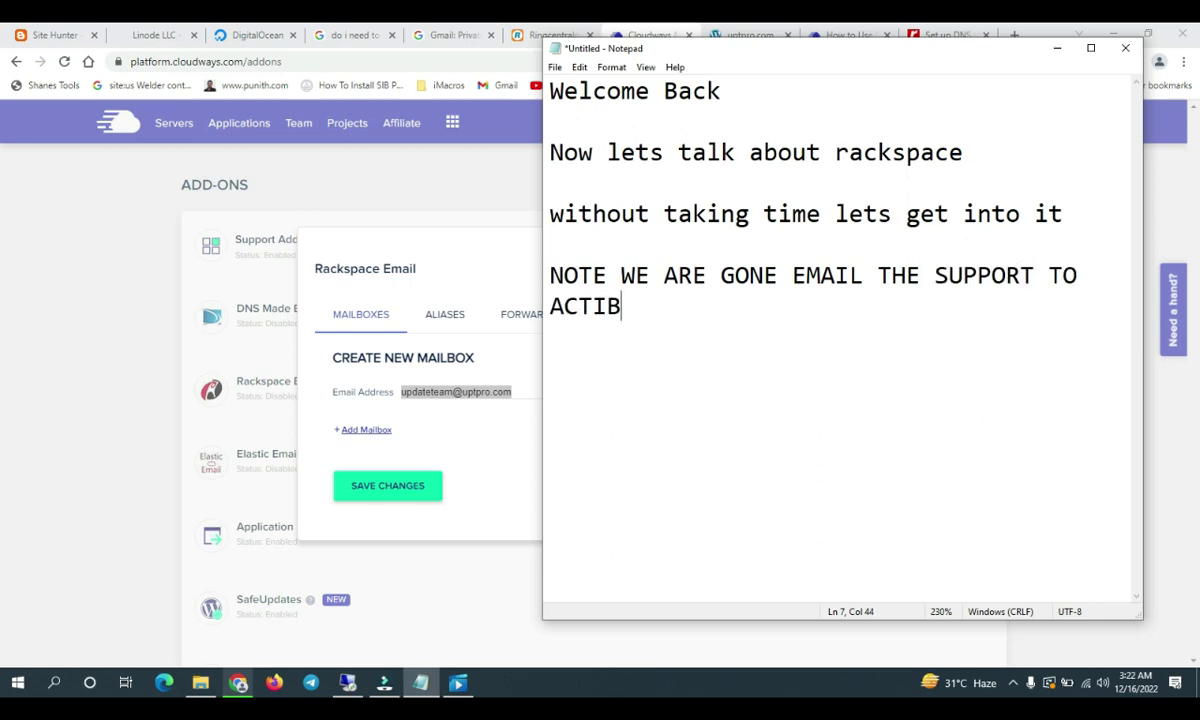
Finish the activation note and add a note to use aliases for more domain email
{"action": "key", "text": "BackSpace"}
{"action": "type", "text": "VATE OUR ACCOUNT"}
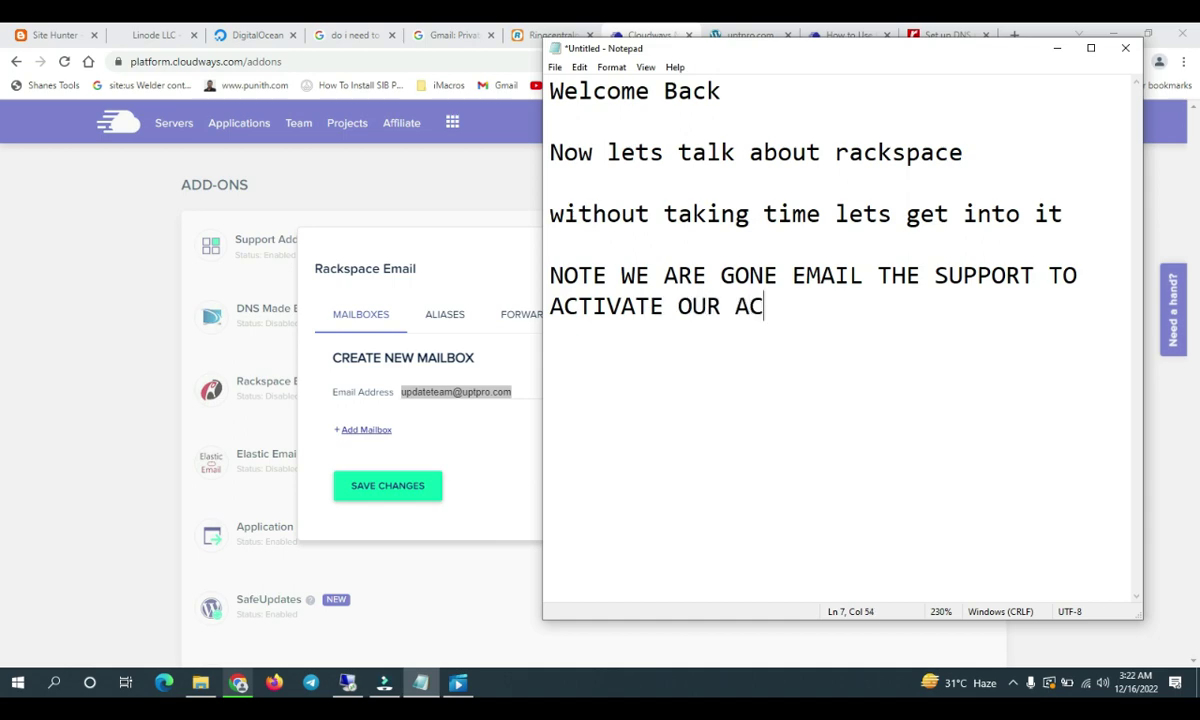
{"action": "key", "text": "Return"}
{"action": "key", "text": "Return"}
{"action": "type", "text": "TO ADD "}
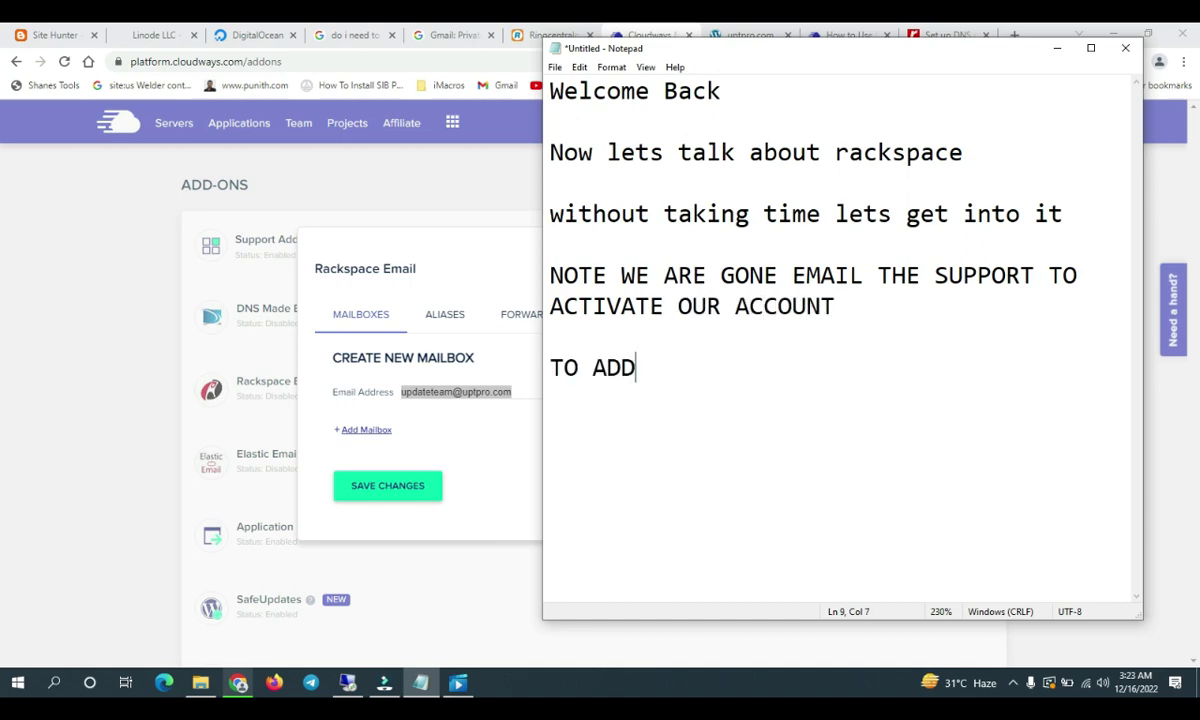
{"action": "type", "text": "MORE "}
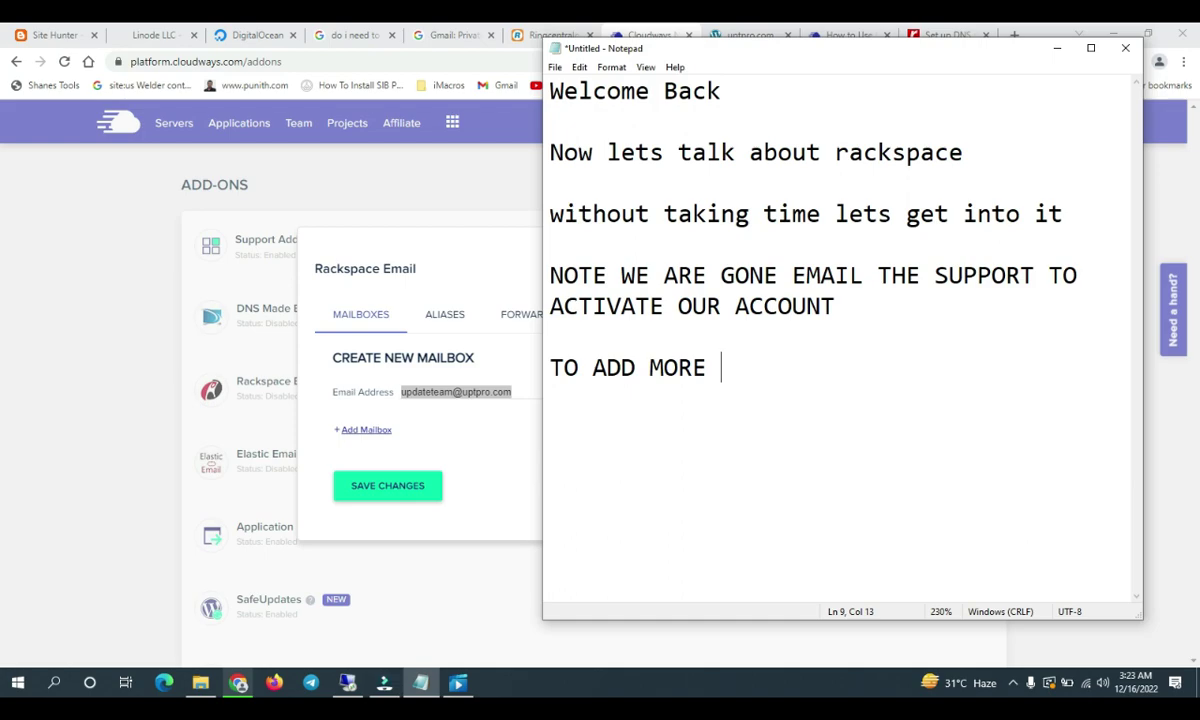
{"action": "type", "text": "EMAIL"}
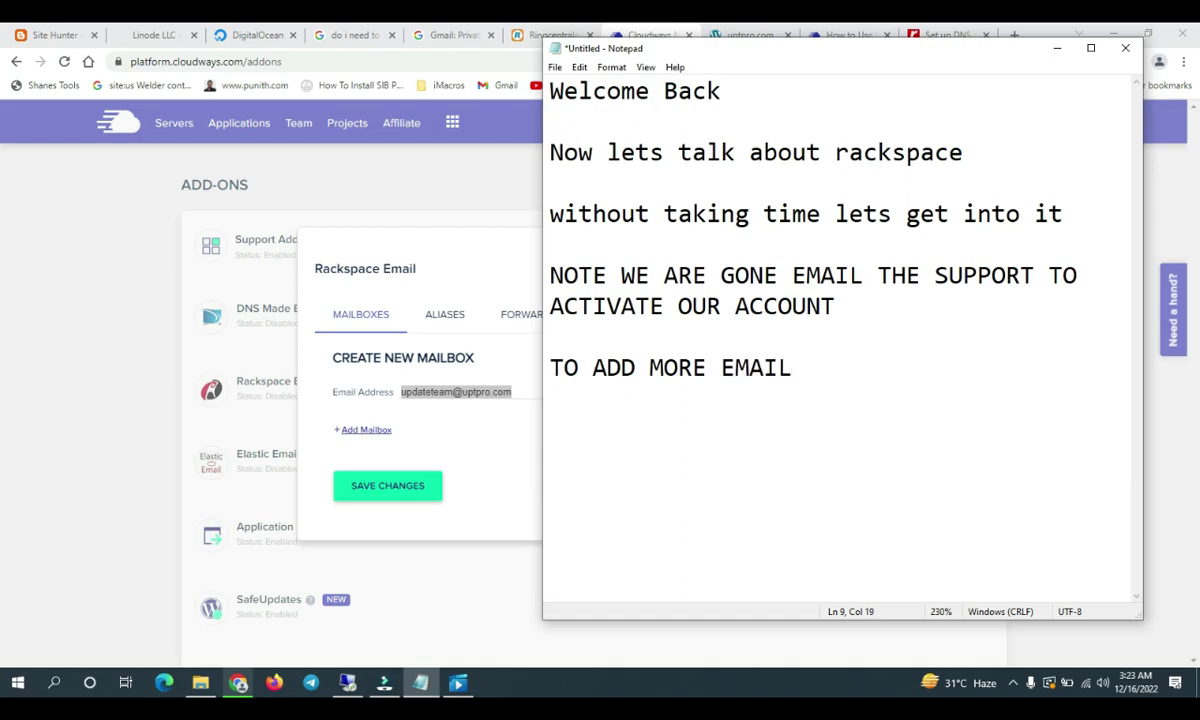
{"action": "type", "text": " IN THIS DO"}
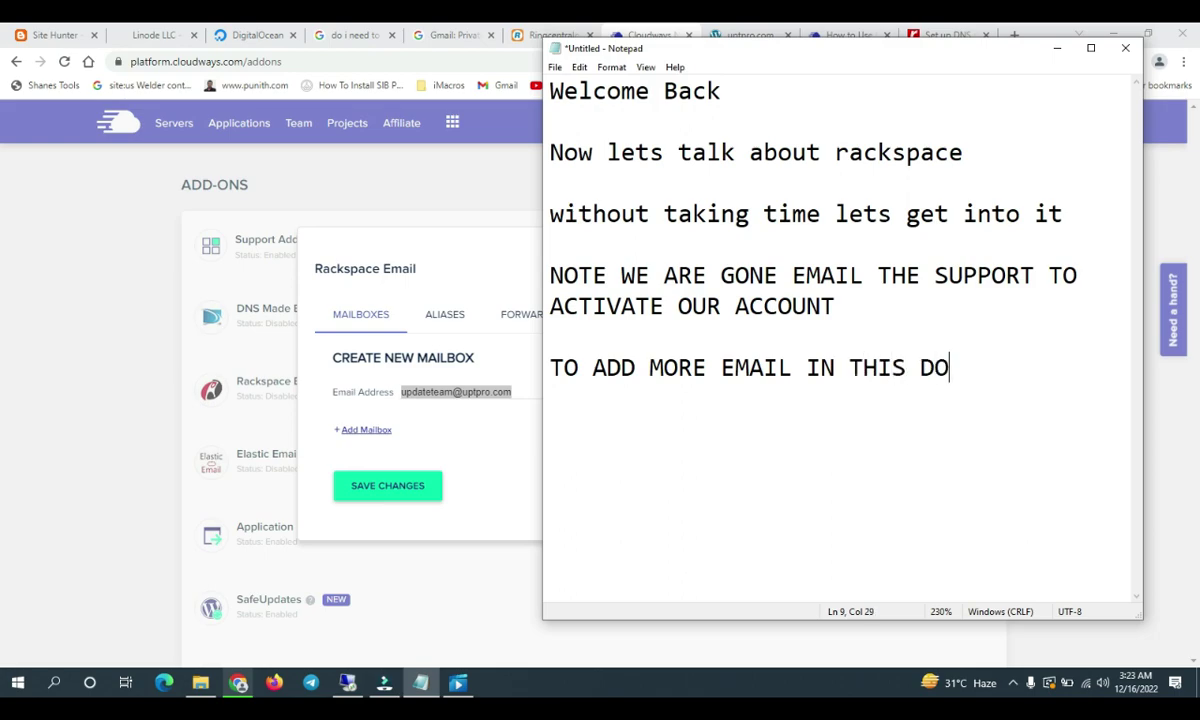
{"action": "type", "text": "MAIN FOR YO"}
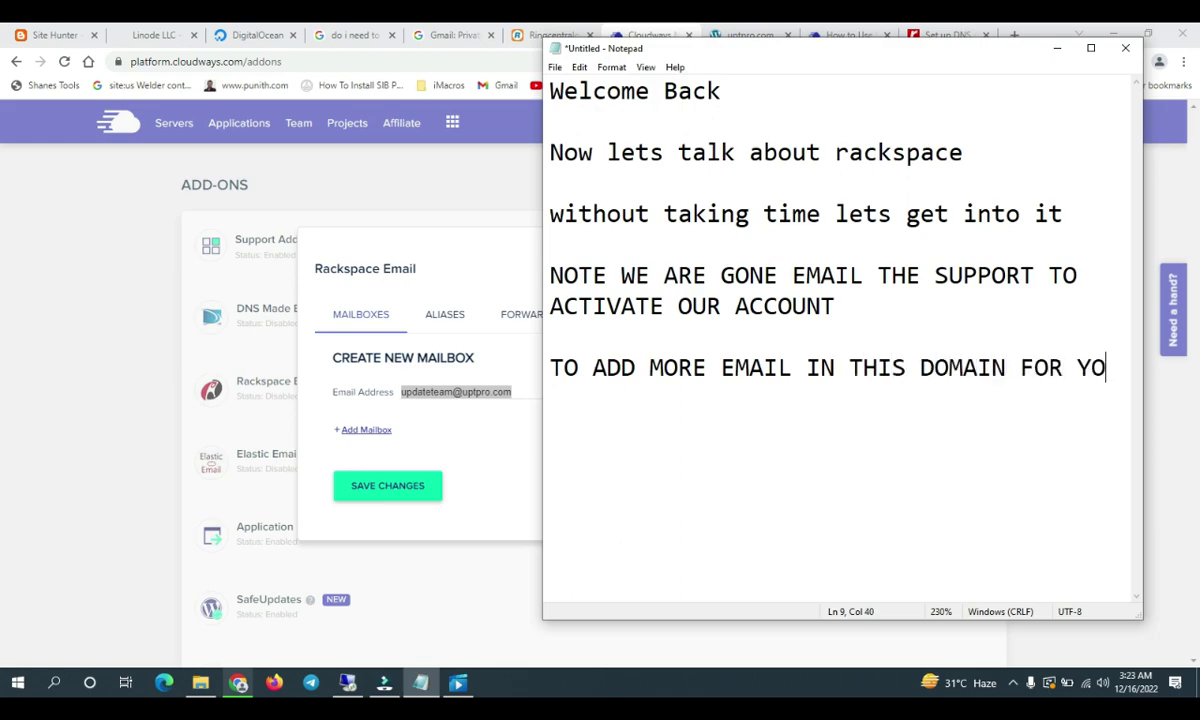
{"action": "type", "text": "UR COMPANY"}
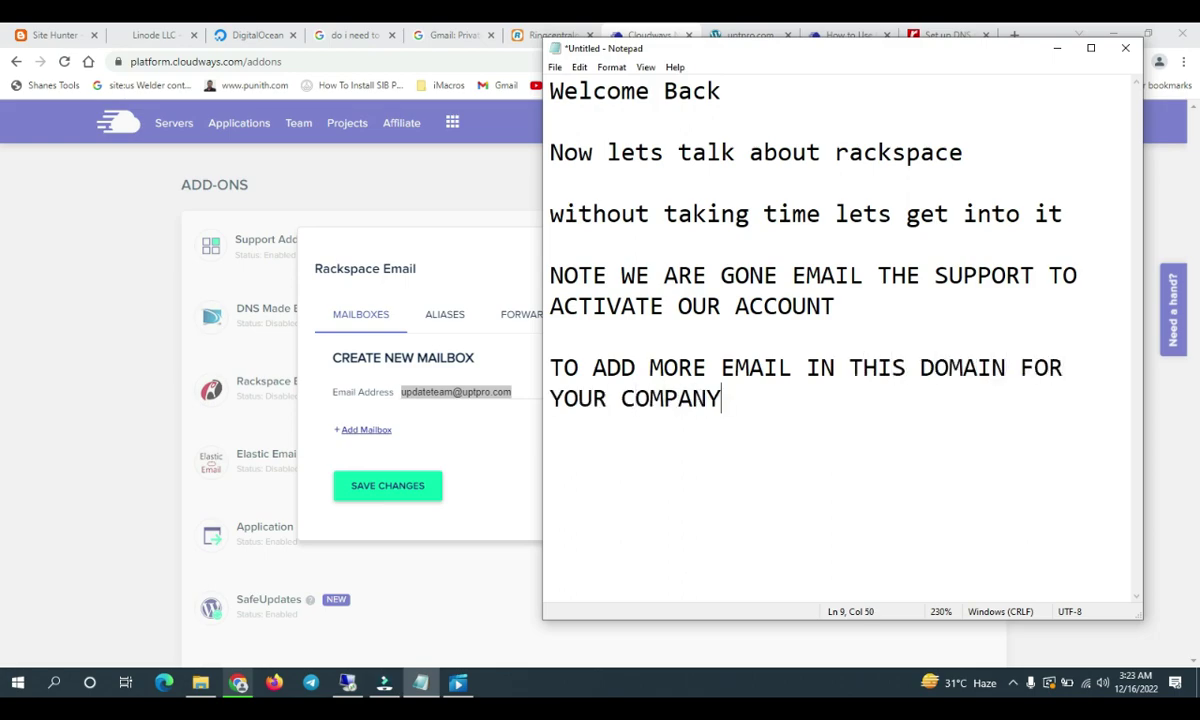
{"action": "type", "text": " JUST"}
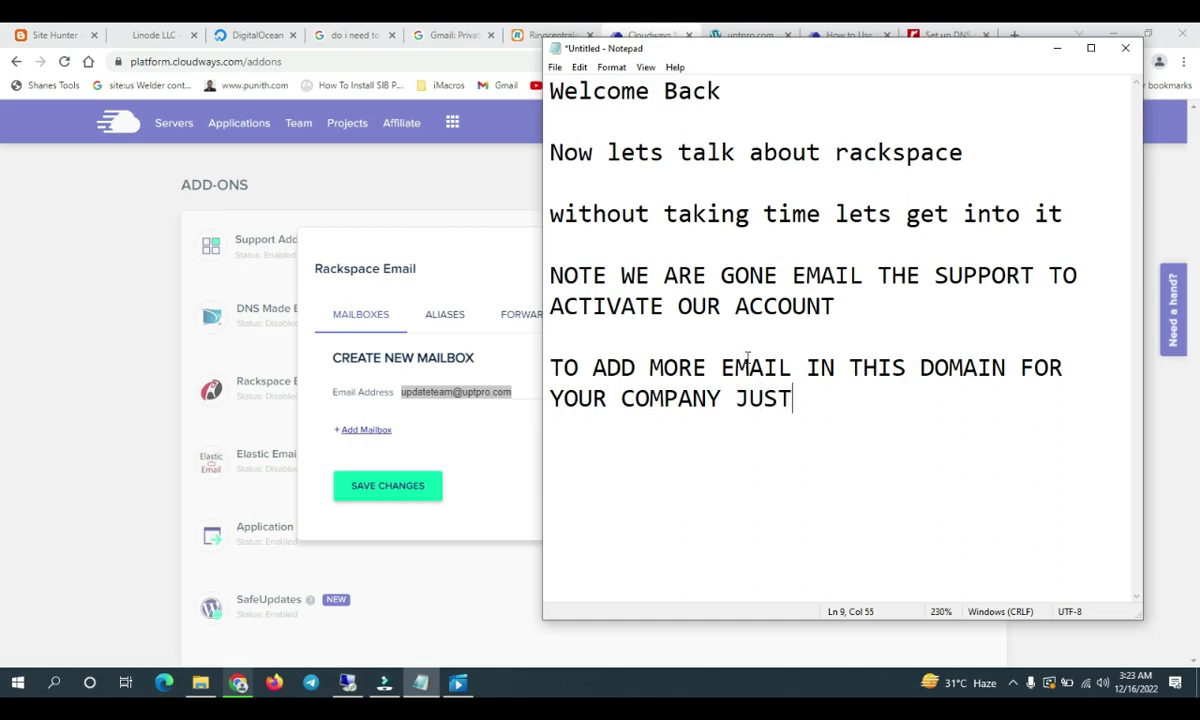
{"action": "left_click_drag", "start_coordinate": [707, 54], "coordinate": [851, 61]}
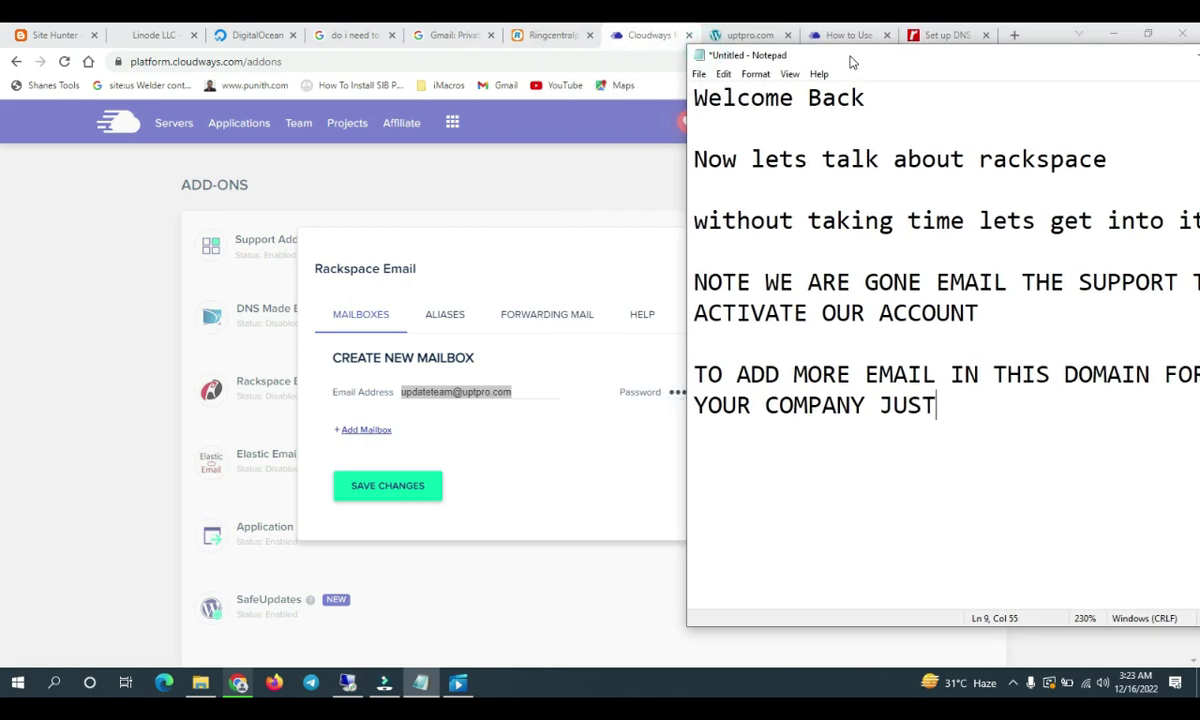
{"action": "type", "text": "USE THE ALIASE"}
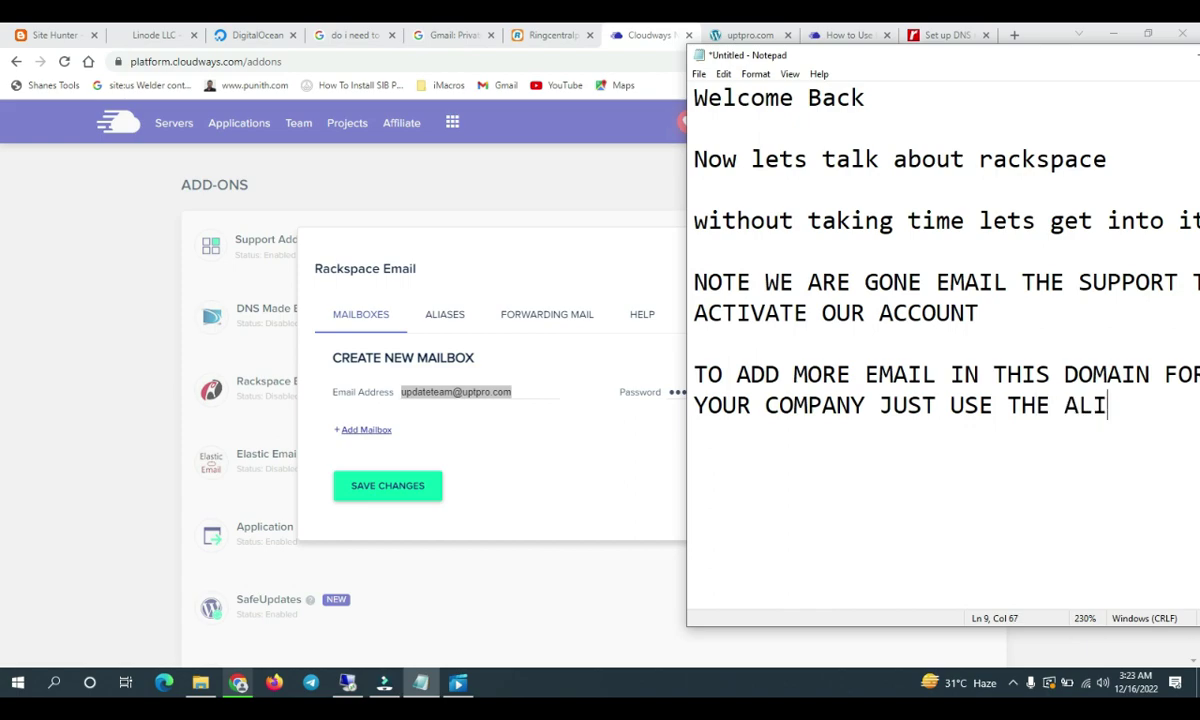
Add notes on the $1 monthly cost per email and the free-trial link, then minimize Notepad
{"action": "key", "text": "Return"}
{"action": "key", "text": "Return"}
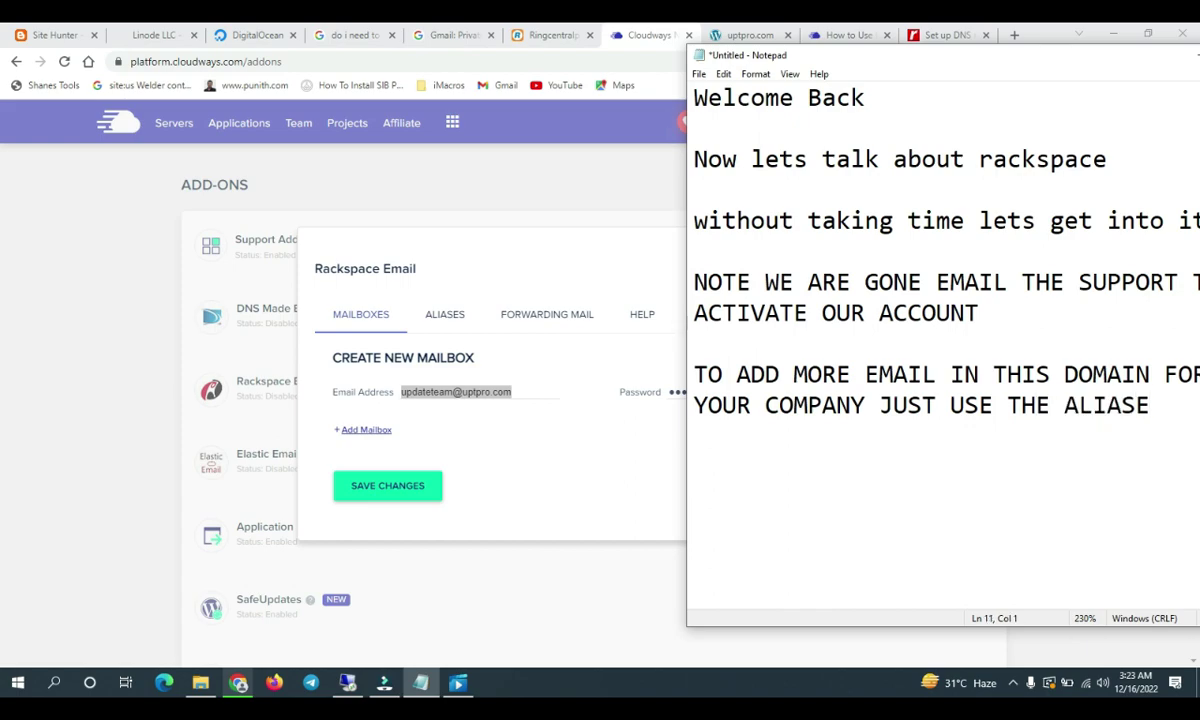
{"action": "type", "text": "EACH EMAIL COST "}
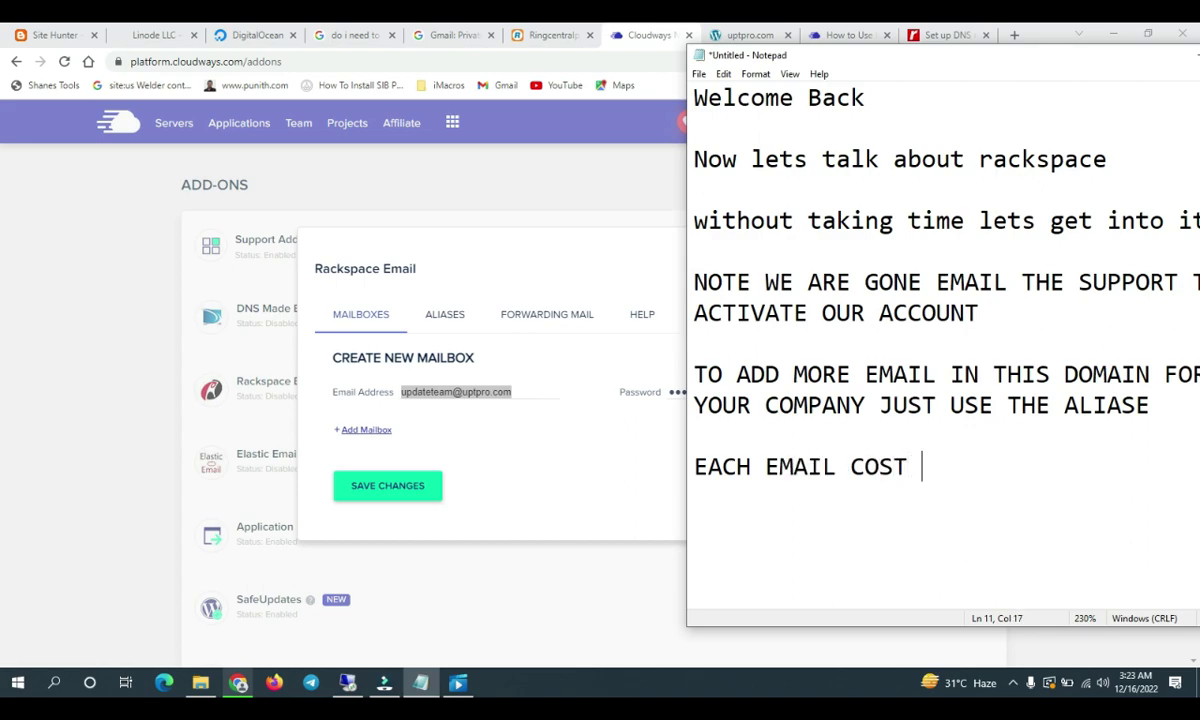
{"action": "type", "text": "1"}
{"action": "key", "text": "BackSpace"}
{"action": "type", "text": "$1 month"}
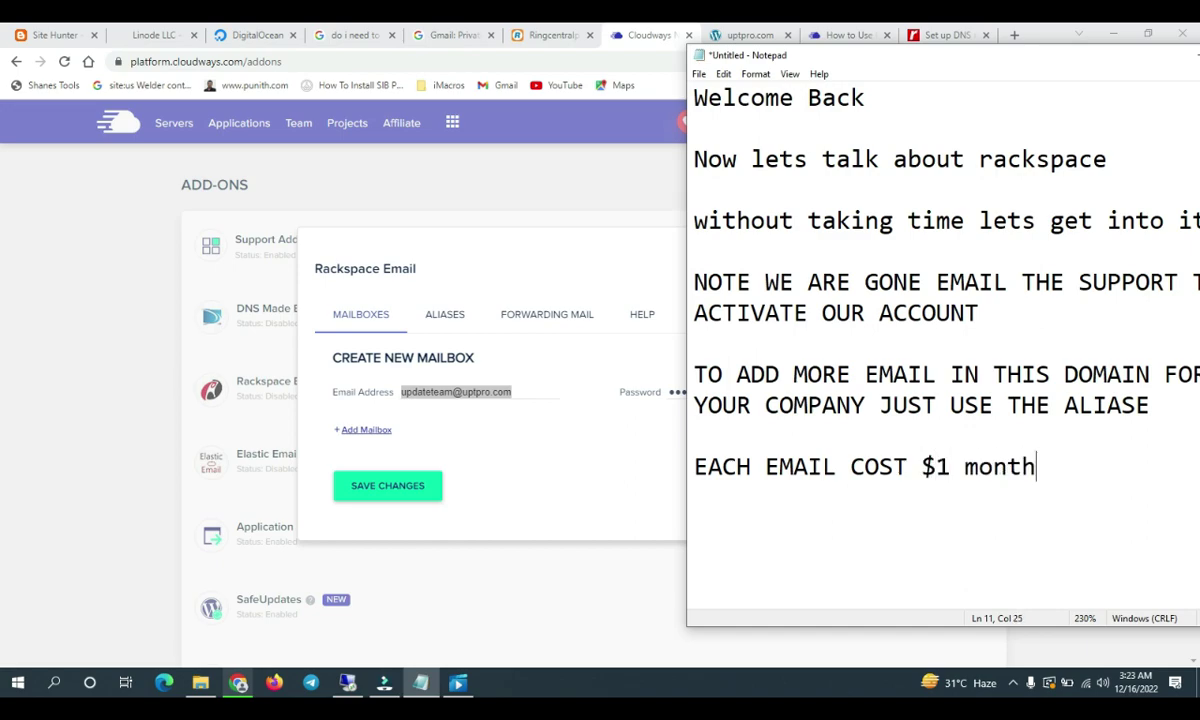
{"action": "type", "text": "See h"}
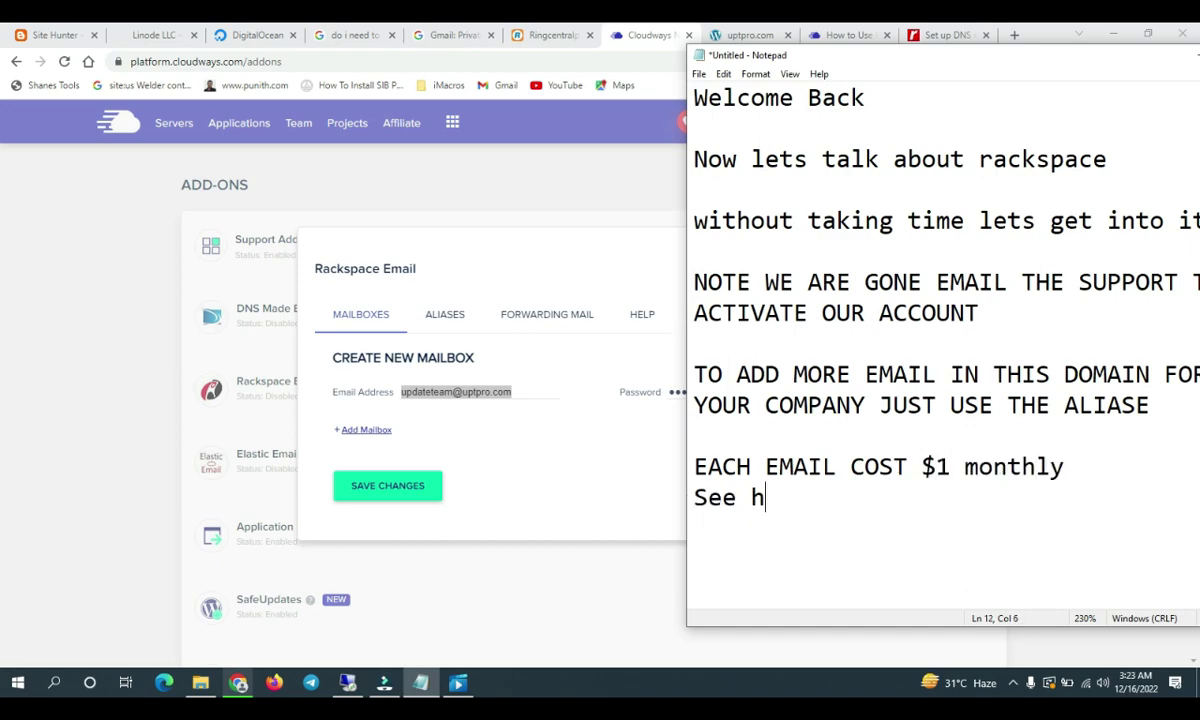
{"action": "type", "text": "ow cheap it "}
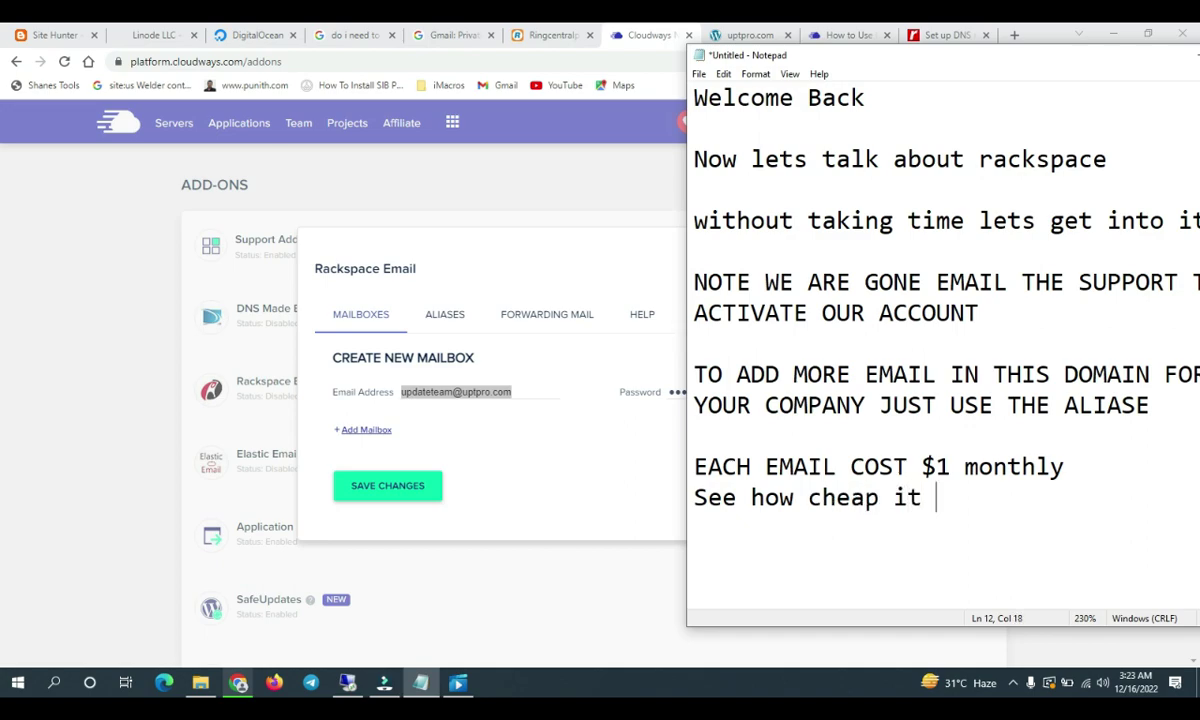
{"action": "type", "text": "is Use the link "}
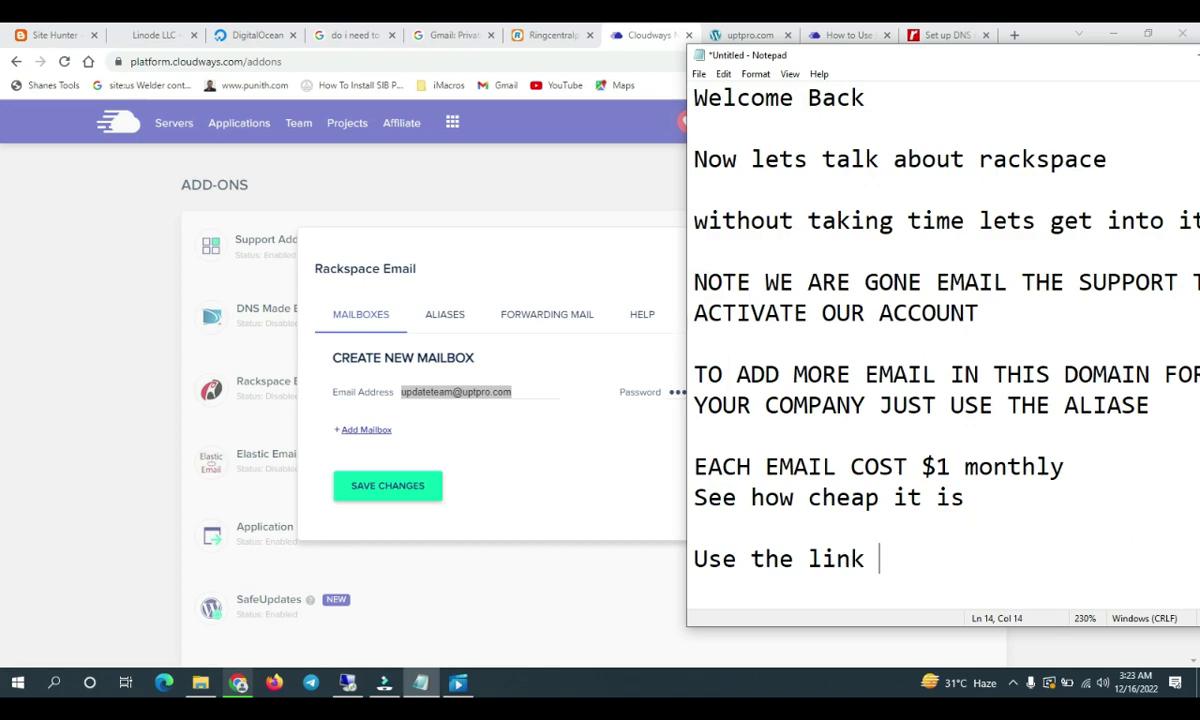
{"action": "type", "text": "below to get "}
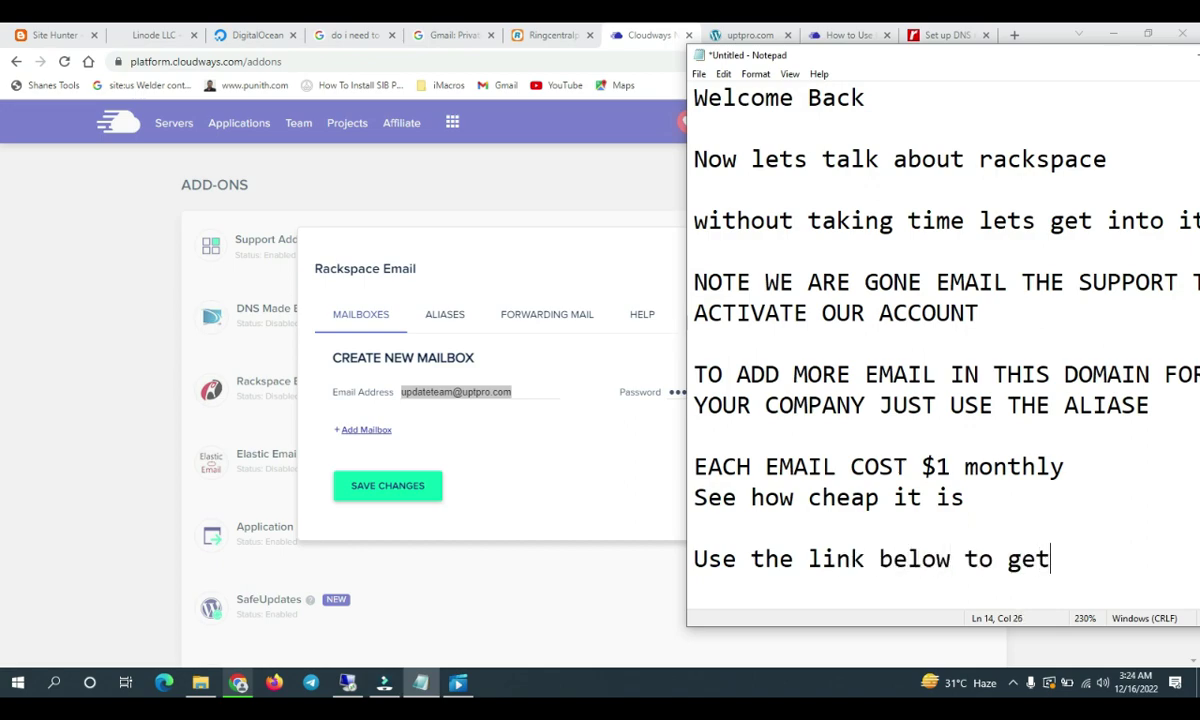
{"action": "type", "text": "free tr"}
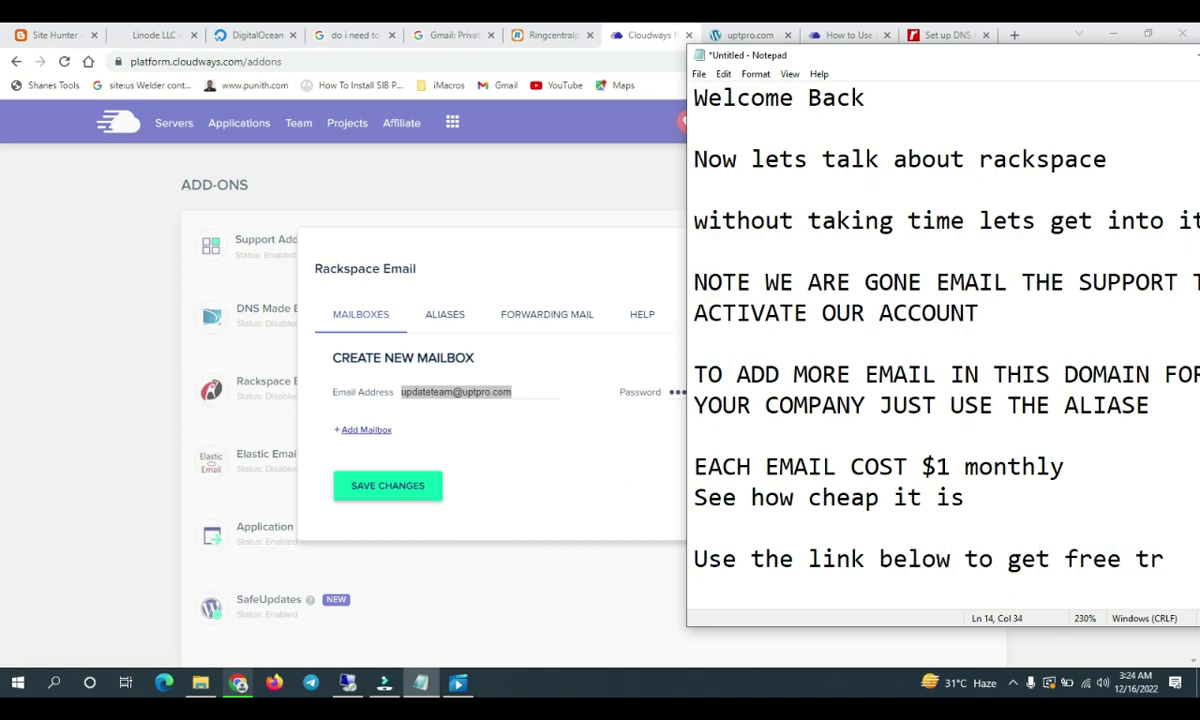
{"action": "type", "text": "ialalso"}
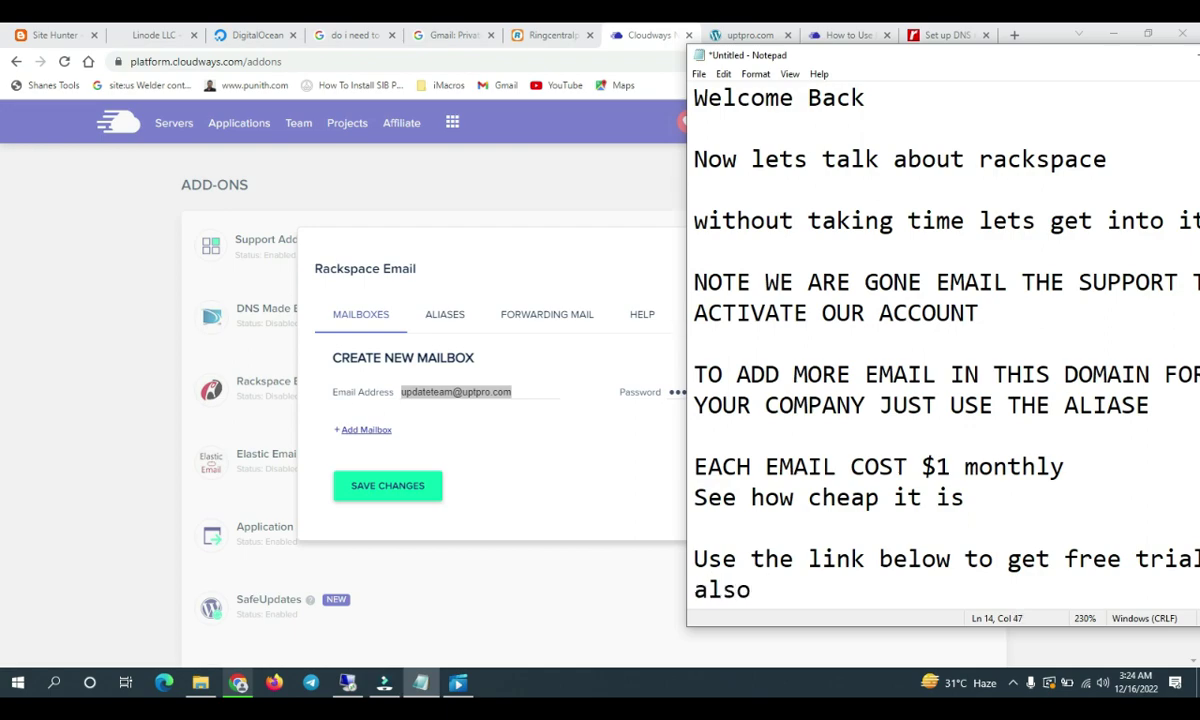
{"action": "type", "text": " subscribe and link ig"}
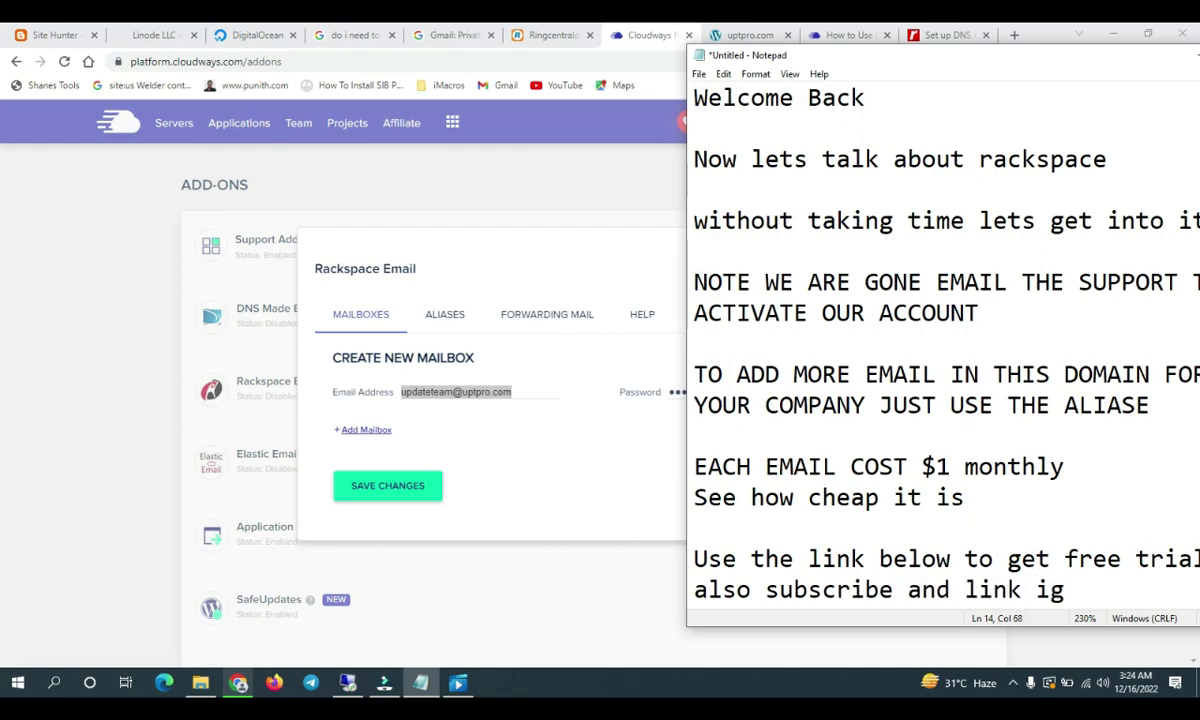
{"action": "key", "text": "BackSpace"}
{"action": "type", "text": "f you "}
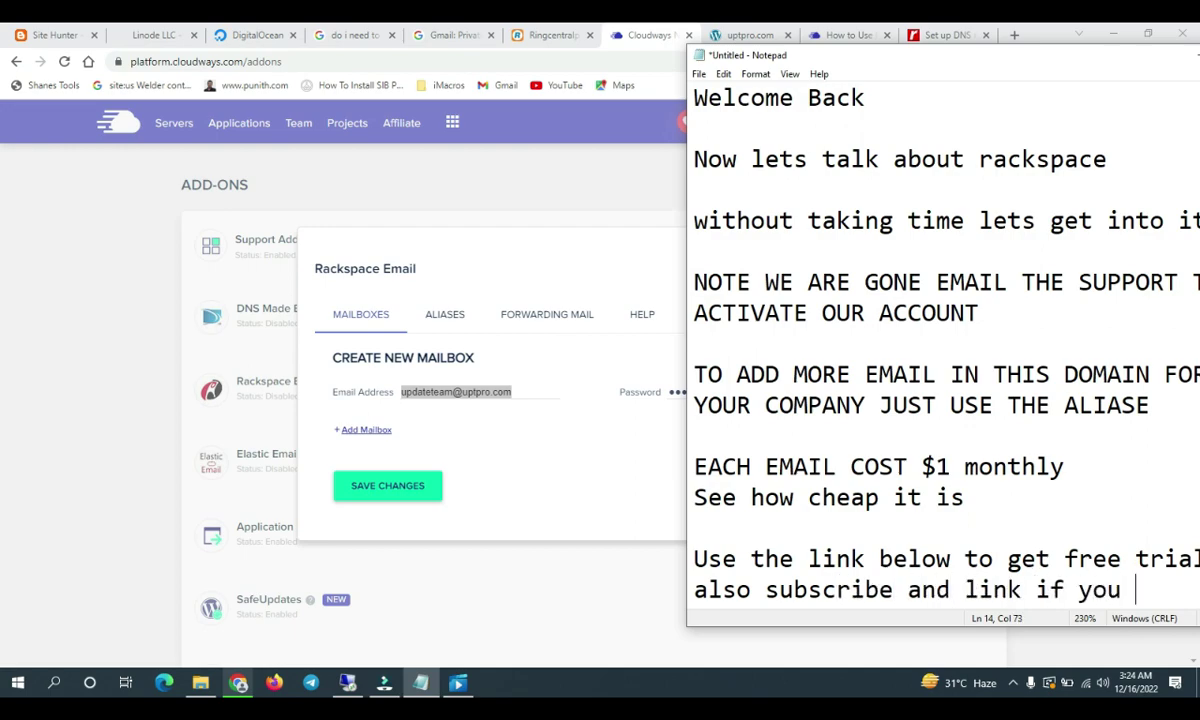
{"action": "type", "text": "getting value"}
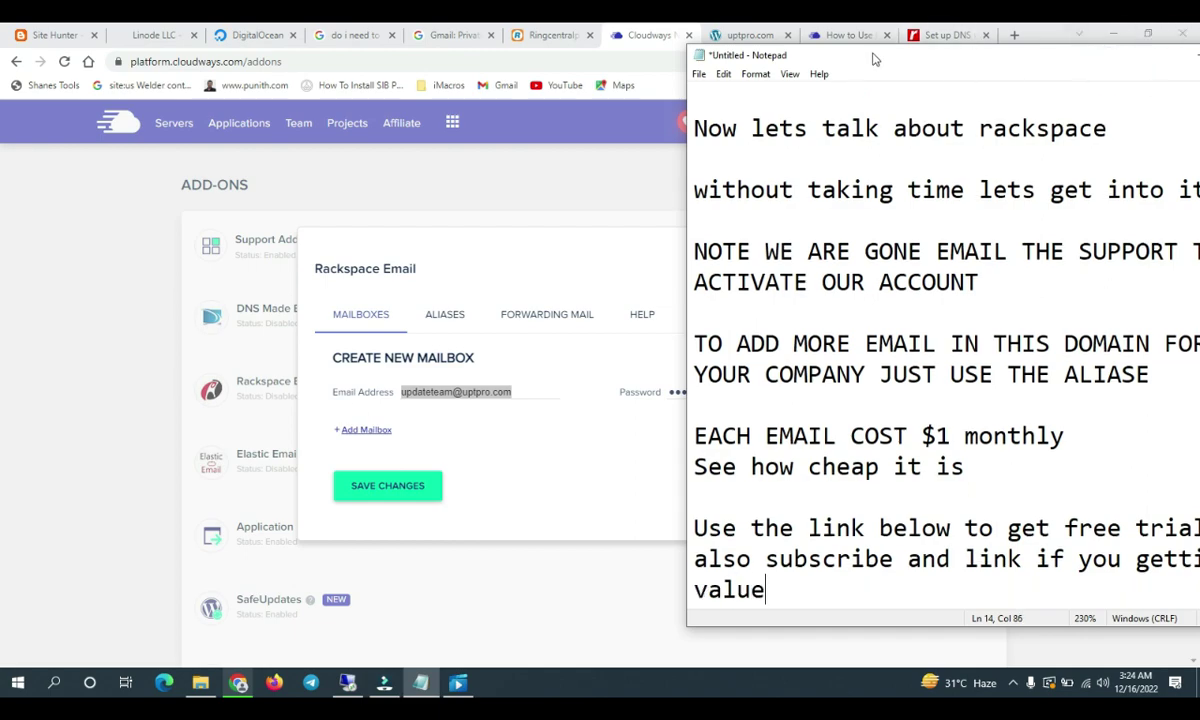
{"action": "left_click_drag", "start_coordinate": [1045, 55], "coordinate": [840, 50]}
{"action": "left_click", "coordinate": [994, 66]}
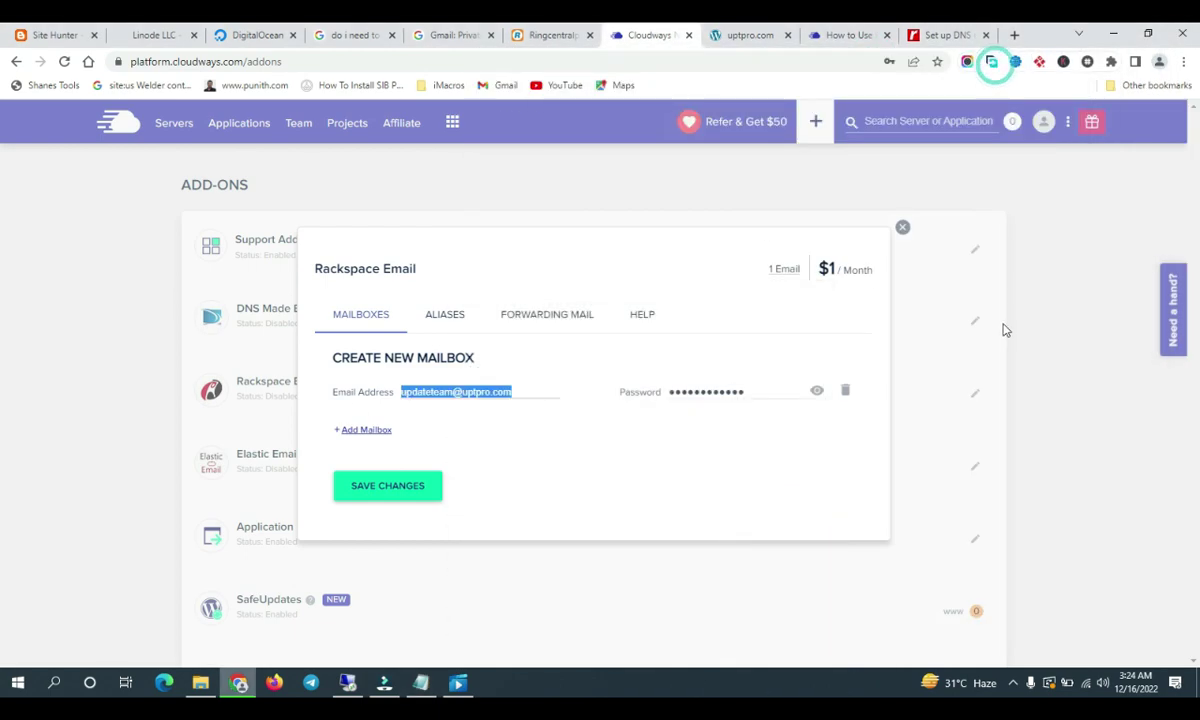
Close the Rackspace Email mailbox dialog and open the 'Need a hand?' support chat
{"action": "left_click", "coordinate": [388, 488]}
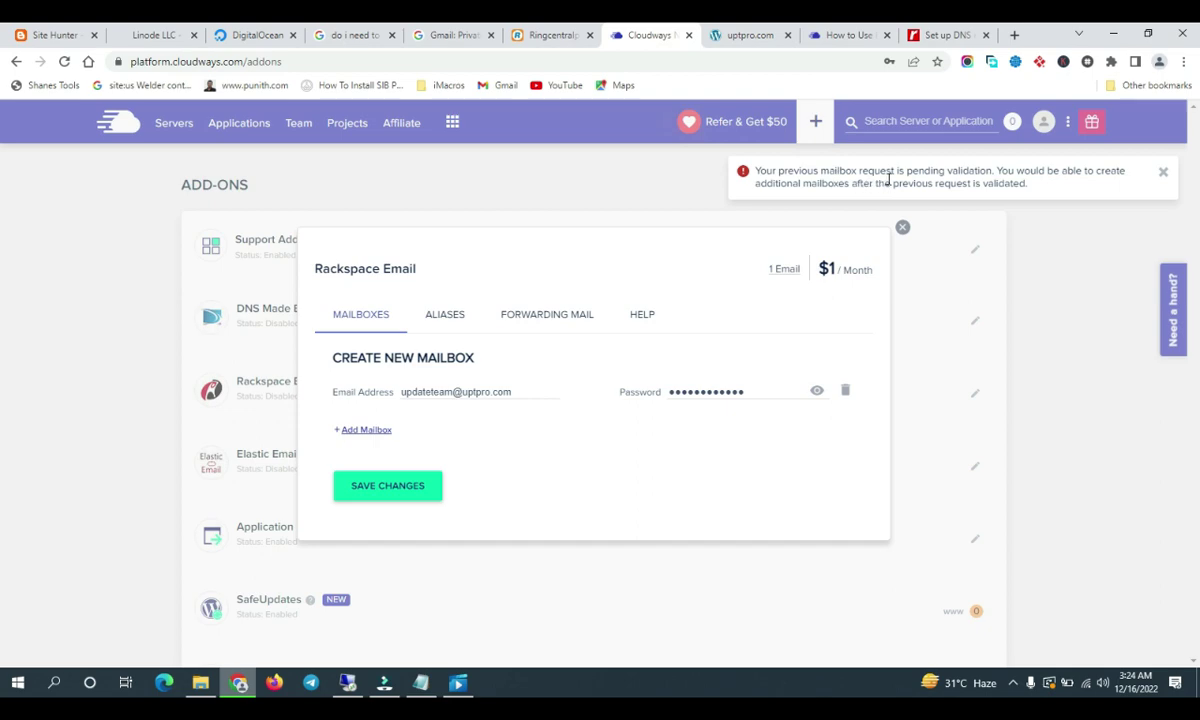
{"action": "left_click", "coordinate": [901, 229]}
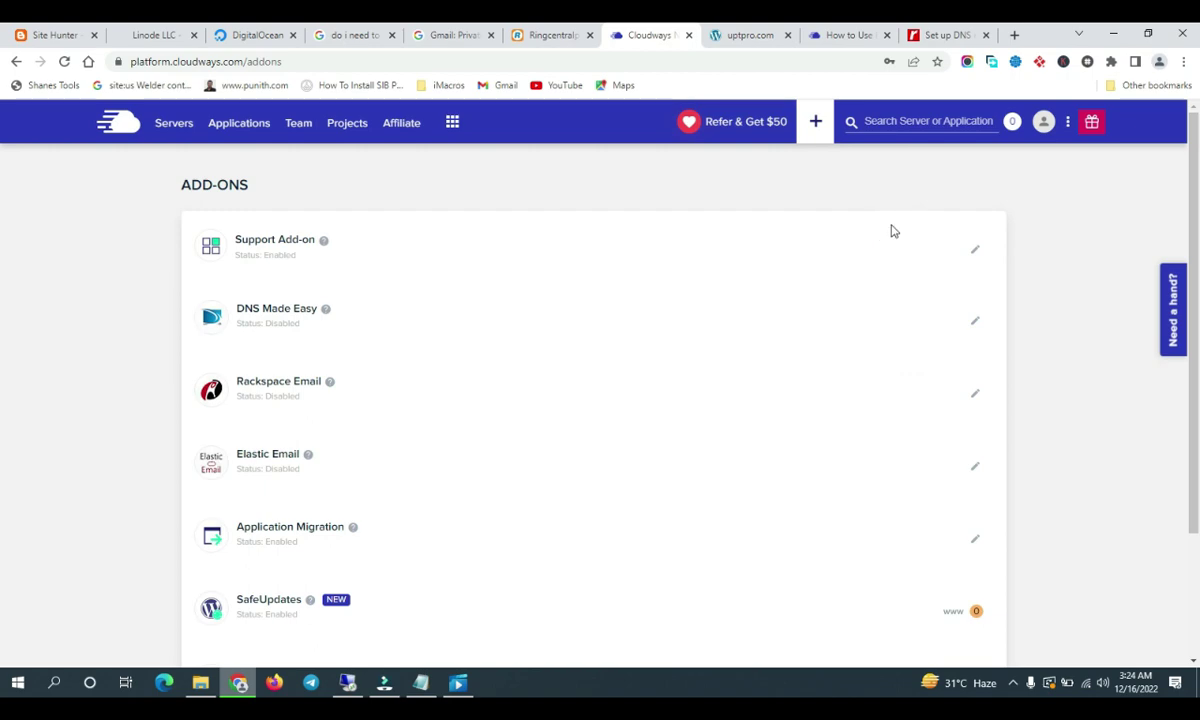
{"action": "left_click", "coordinate": [1170, 314]}
{"action": "left_click", "coordinate": [845, 283]}
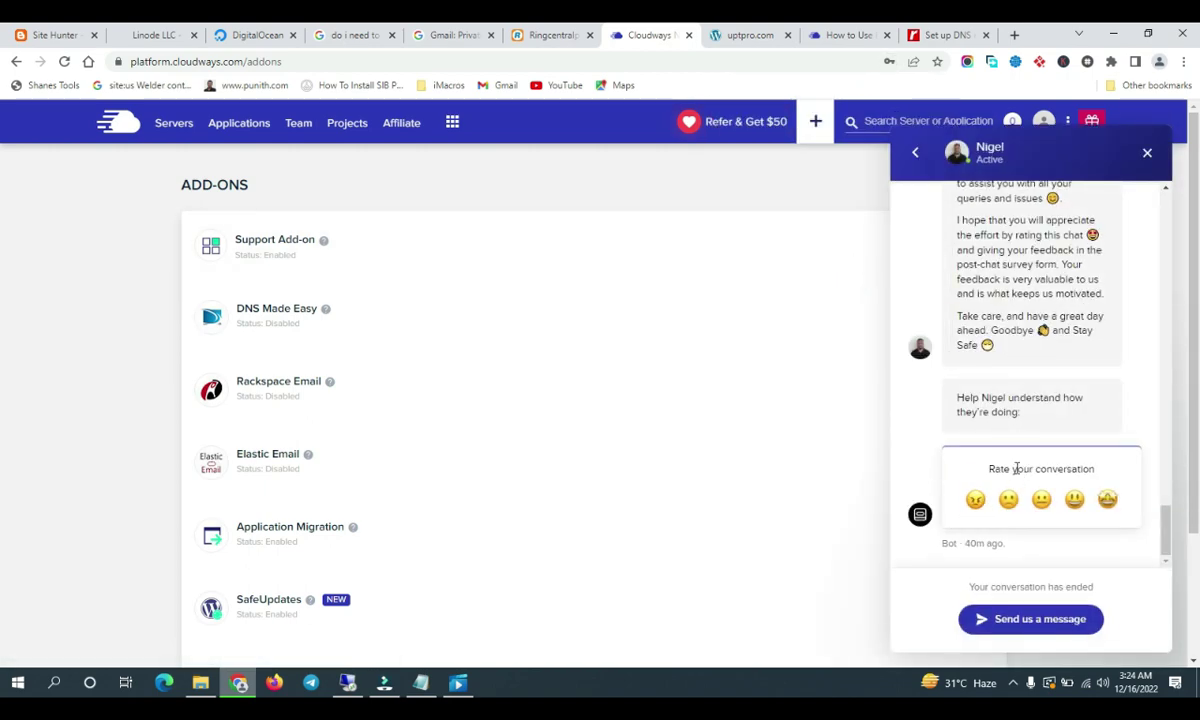
Start a Billing Help chat asking support to activate the Rackspace account and mailbox, then request a person
{"action": "left_click", "coordinate": [1030, 620]}
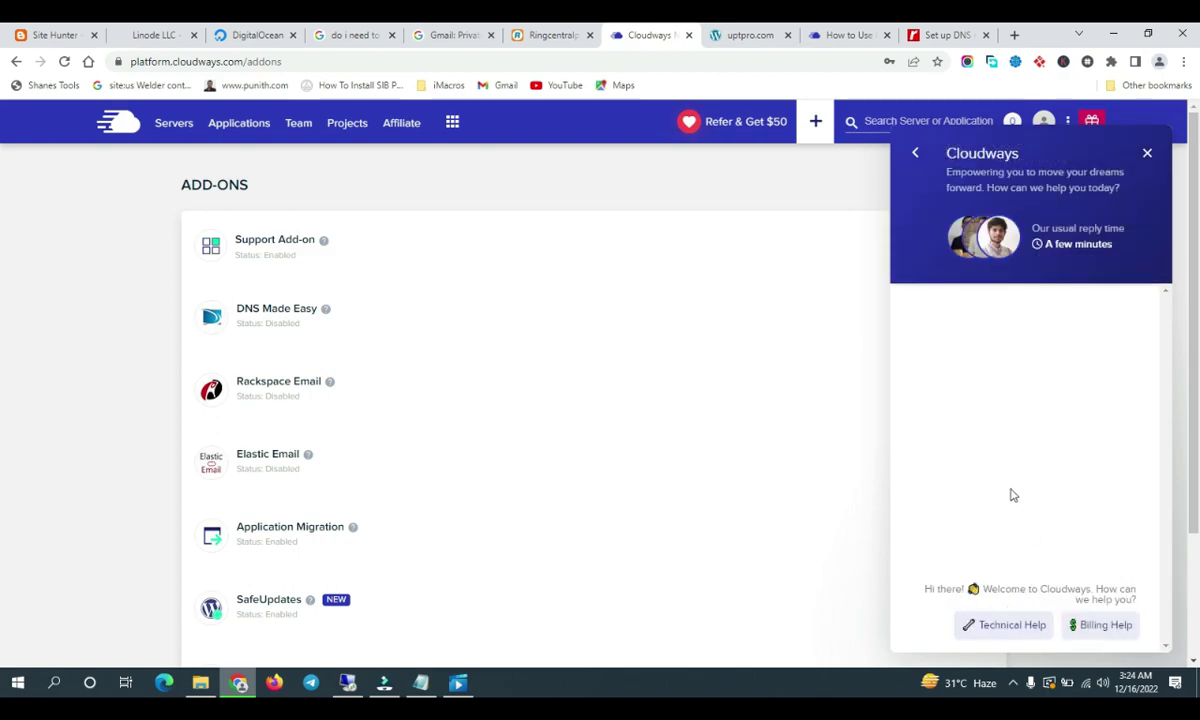
{"action": "left_click", "coordinate": [1100, 625]}
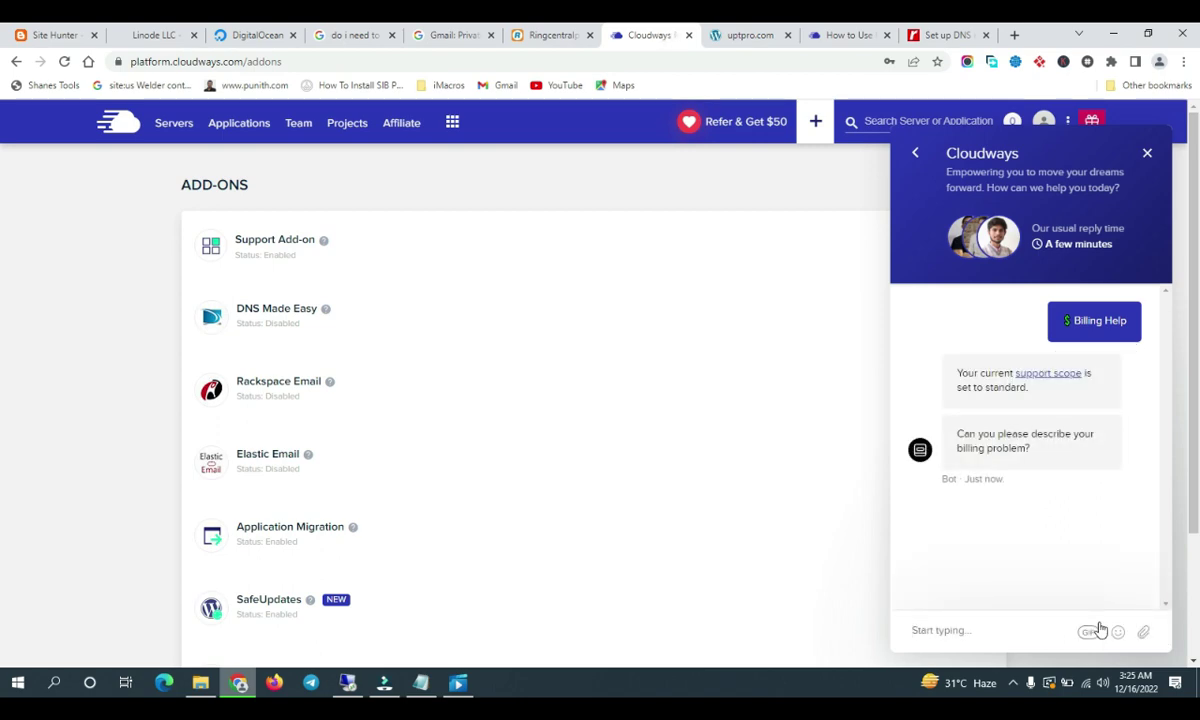
{"action": "type", "text": "CREATED "}
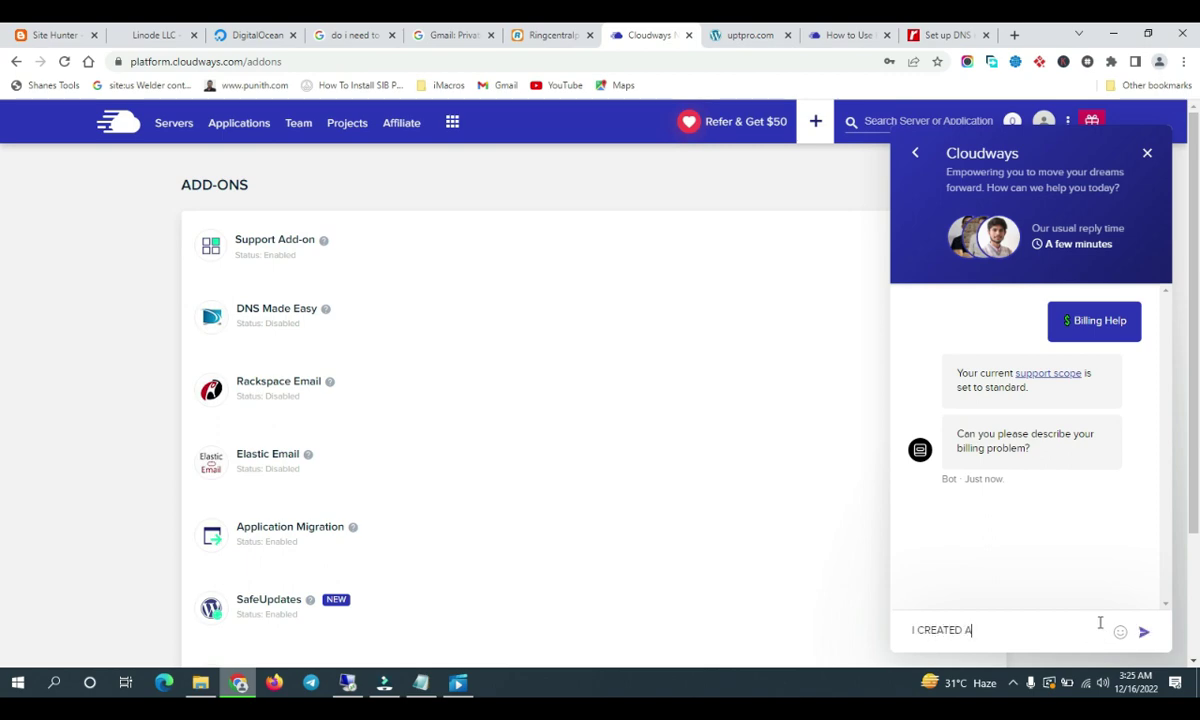
{"action": "type", "text": "A CRA"}
{"action": "key", "text": "BackSpace"}
{"action": "key", "text": "BackSpace"}
{"action": "key", "text": "BackSpace"}
{"action": "type", "text": "RACKSPACE ACCOUNT"}
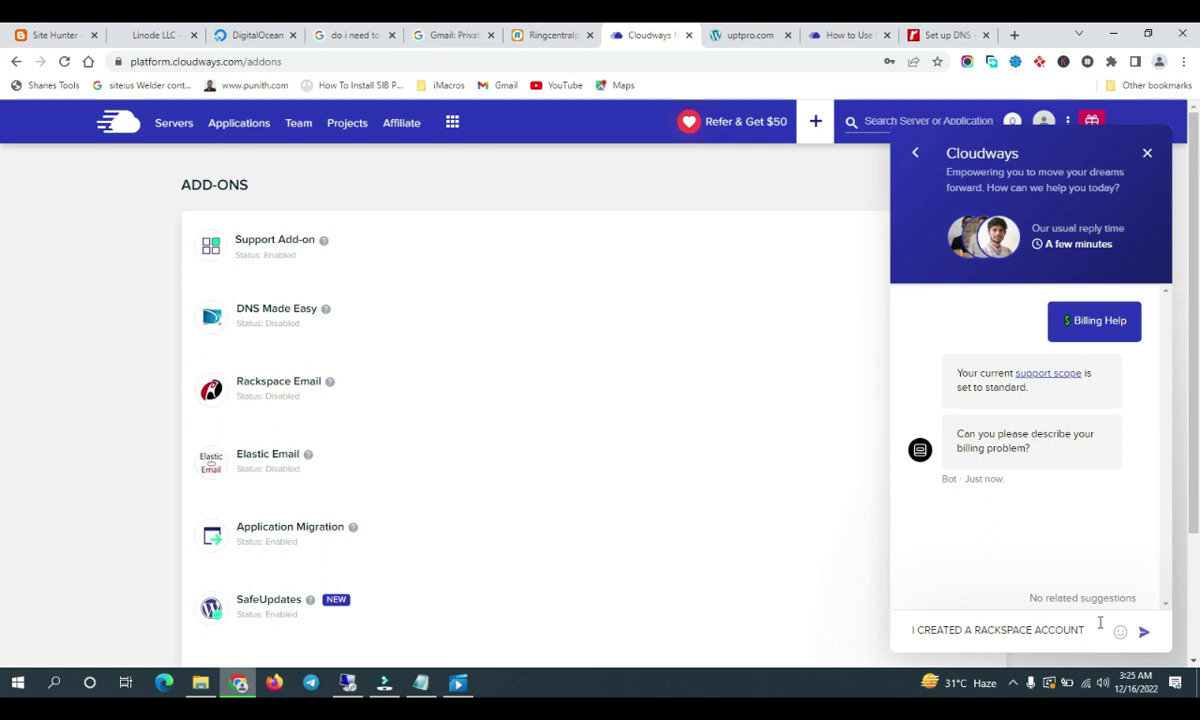
{"action": "type", "text": ", CAN YOU"}
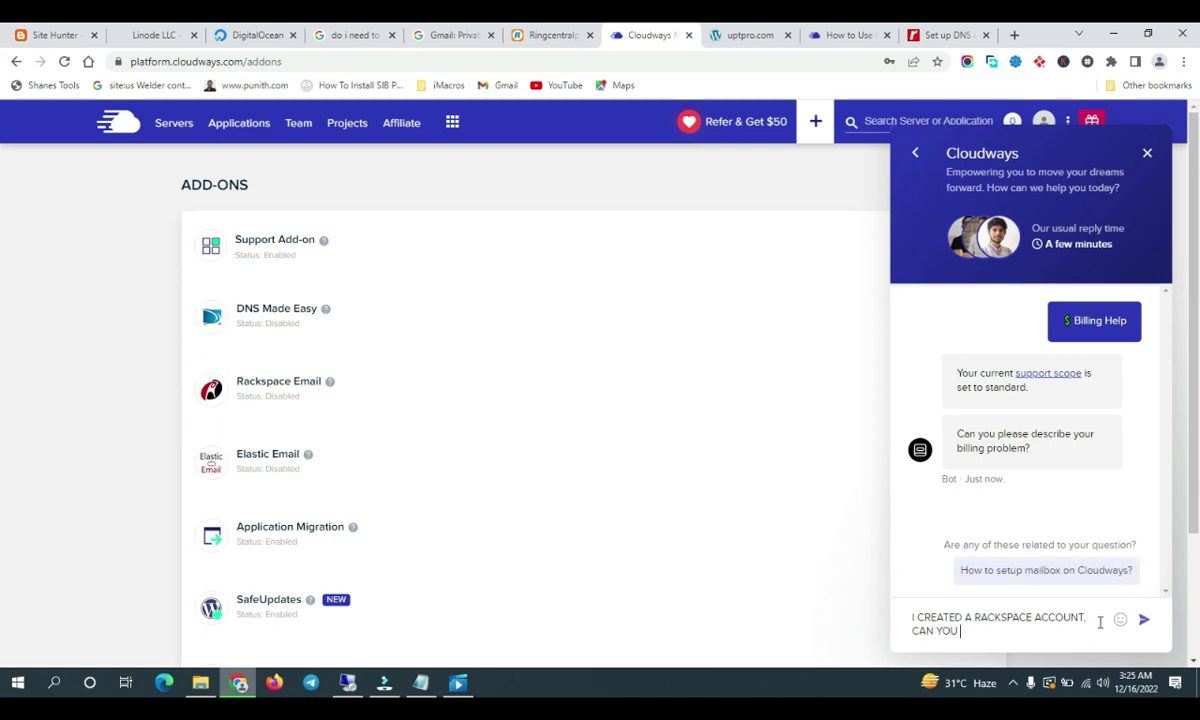
{"action": "type", "text": " PLS ACTIVATE MY ACCOUNT A"}
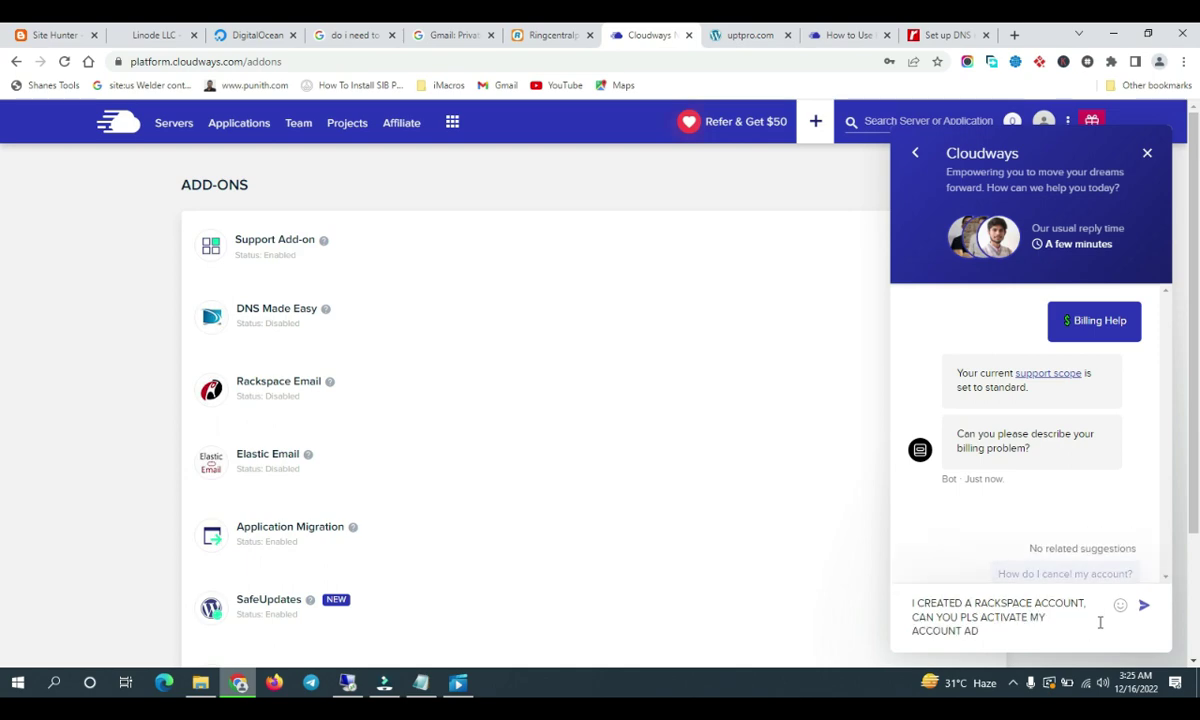
{"action": "type", "text": "ND MAIL"}
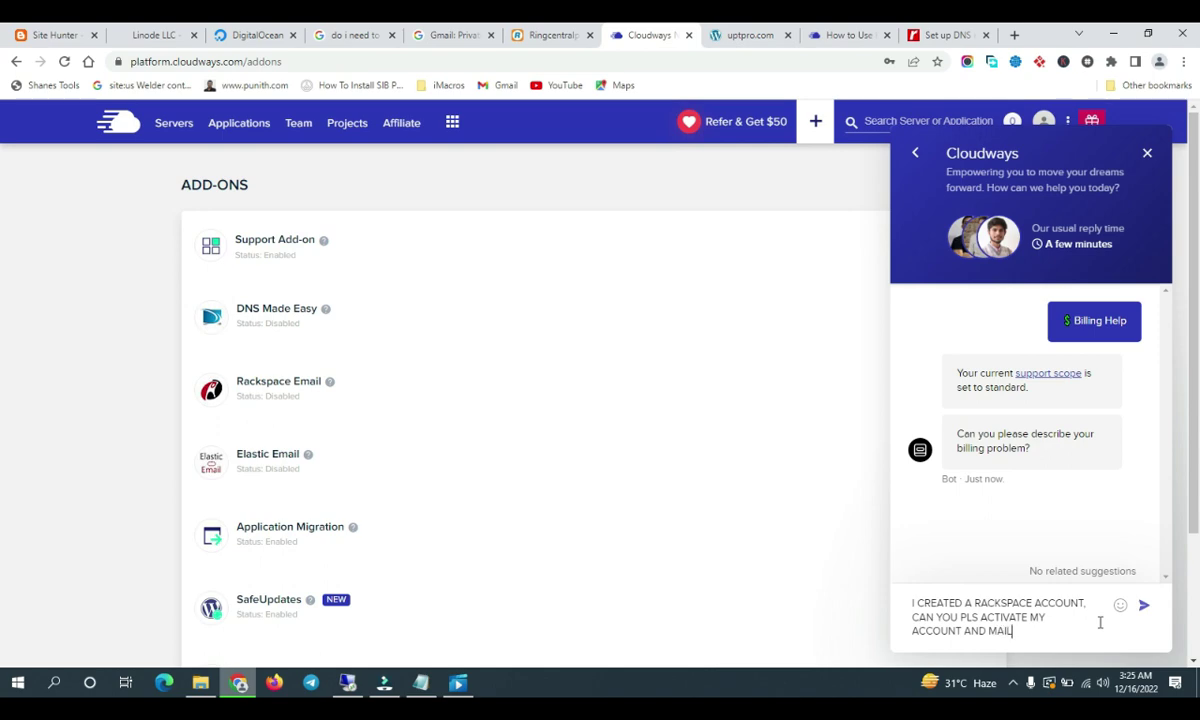
{"action": "type", "text": "BOX?"}
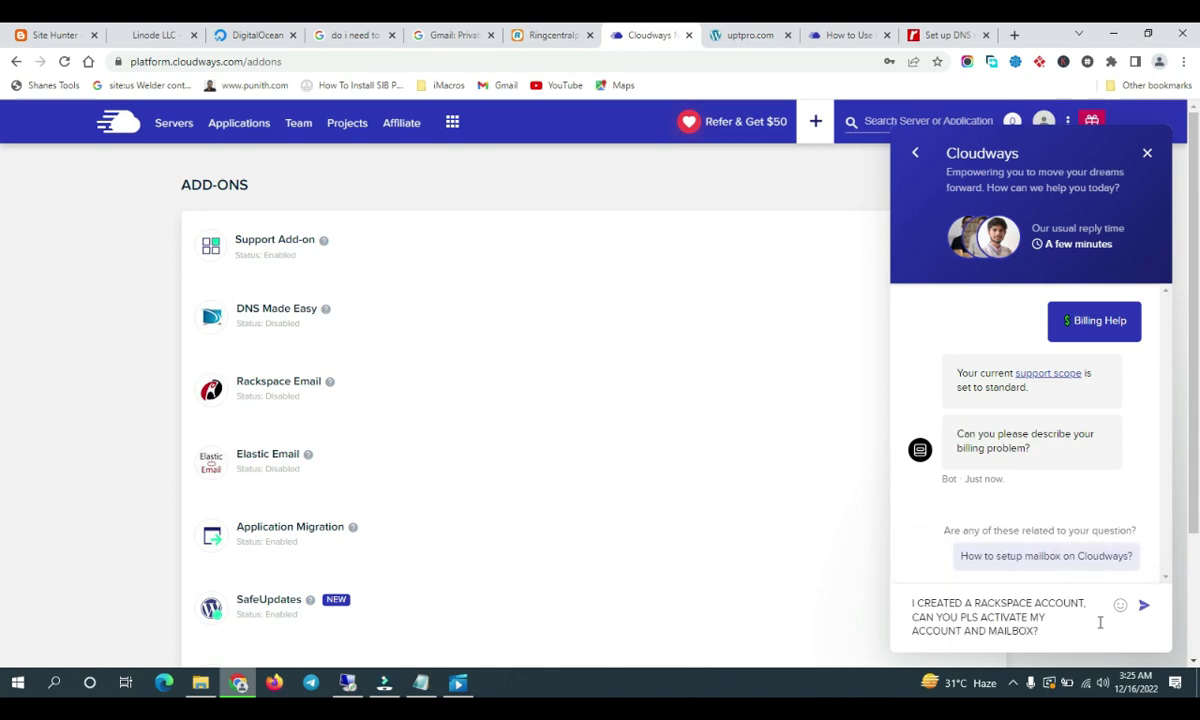
{"action": "key", "text": "Return"}
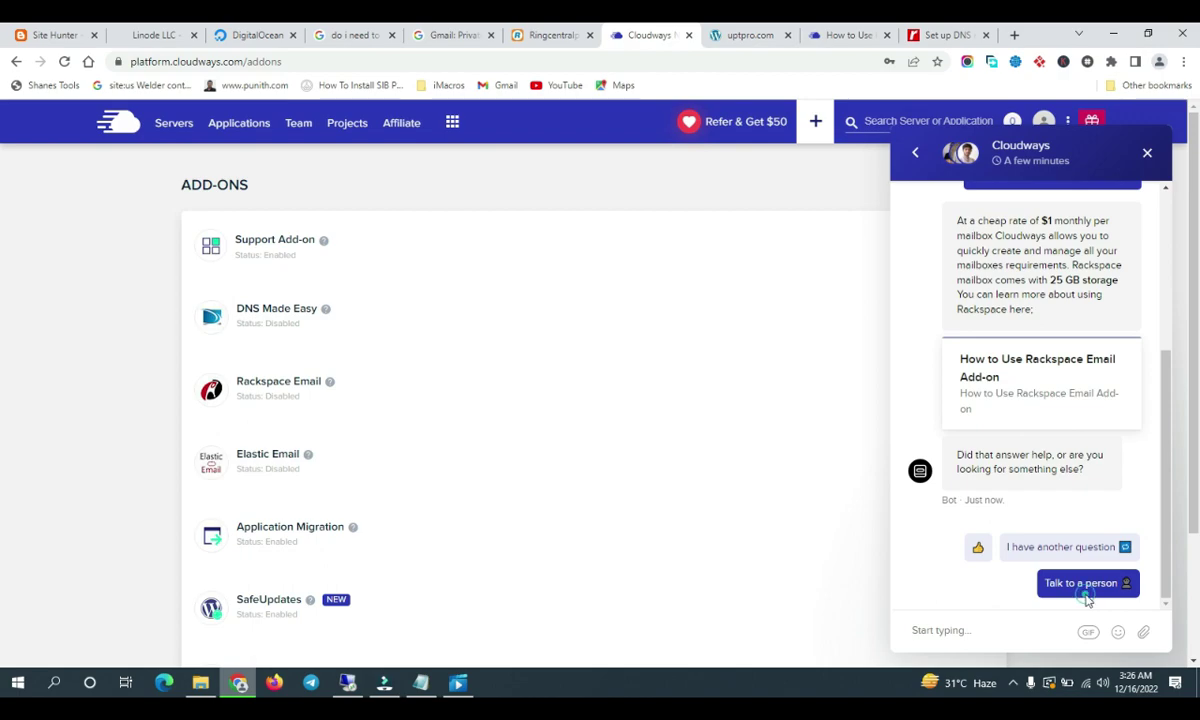
{"action": "left_click", "coordinate": [1086, 590]}
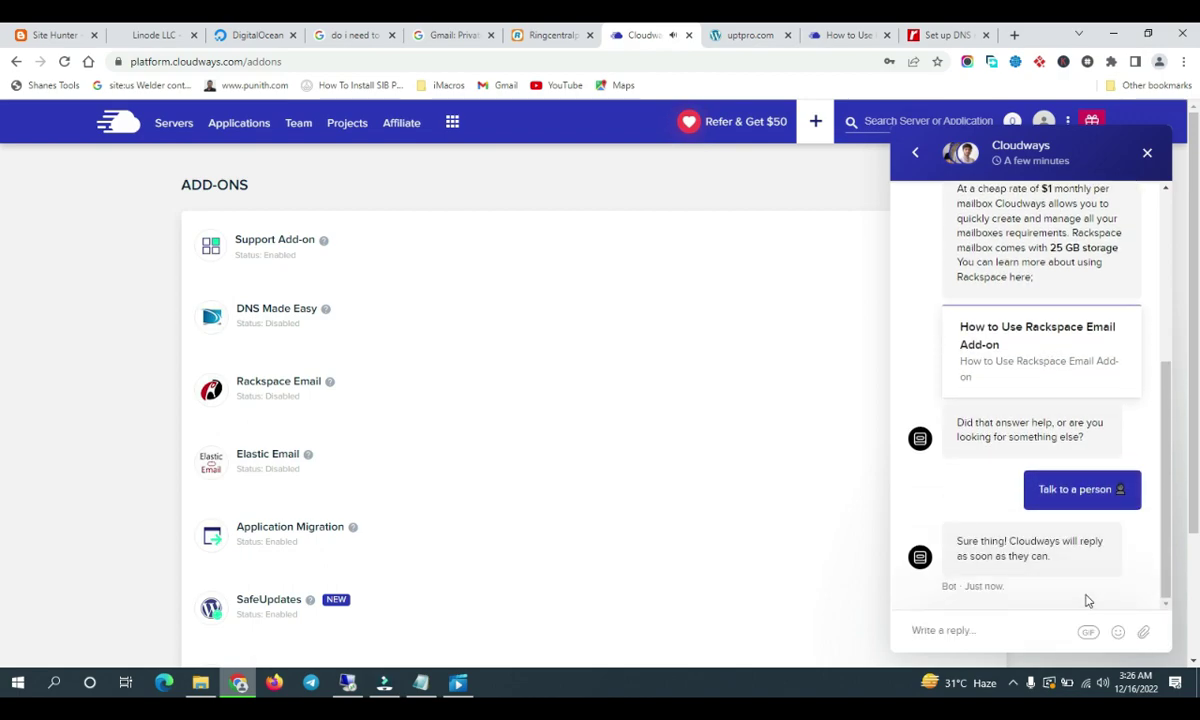
{"action": "left_click", "coordinate": [420, 683]}
Add the closing line 'LETS WAIT FOR SOME MINUTE' to the notes and minimize Notepad
{"action": "key", "text": "Return"}
{"action": "key", "text": "Return"}
{"action": "key", "text": "Return"}
{"action": "key", "text": "Return"}
{"action": "type", "text": "LETY"}
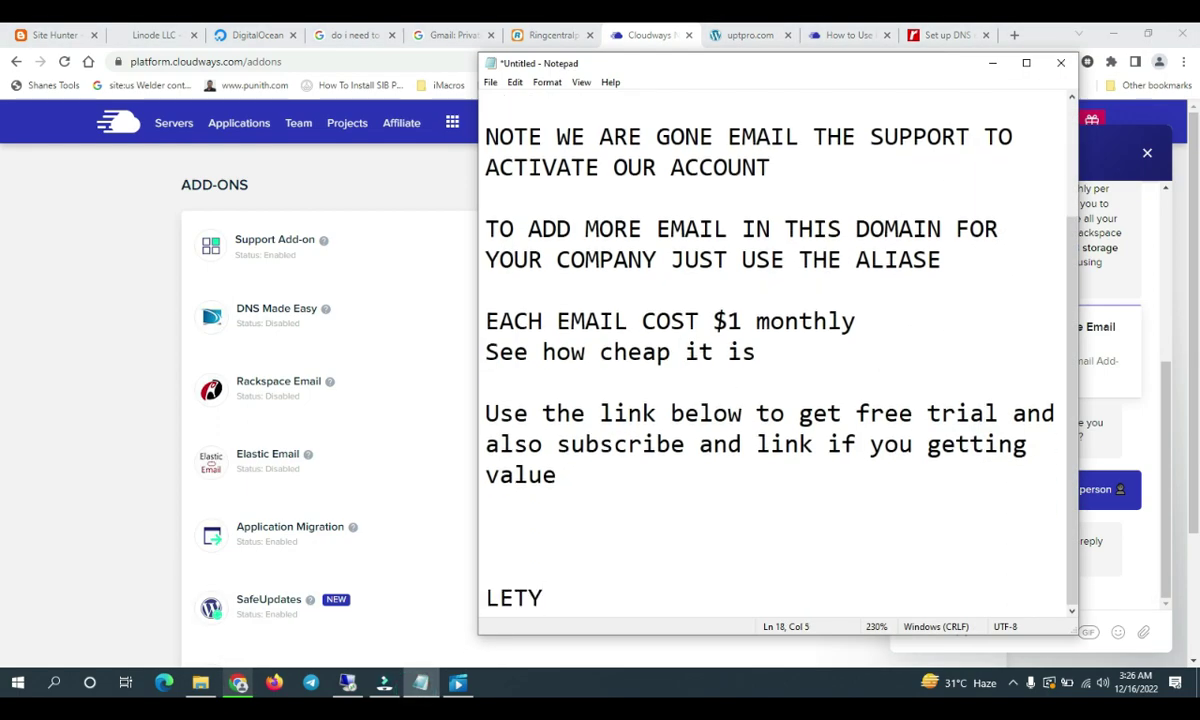
{"action": "key", "text": "BackSpace"}
{"action": "type", "text": "S WAIT FOR SOM"}
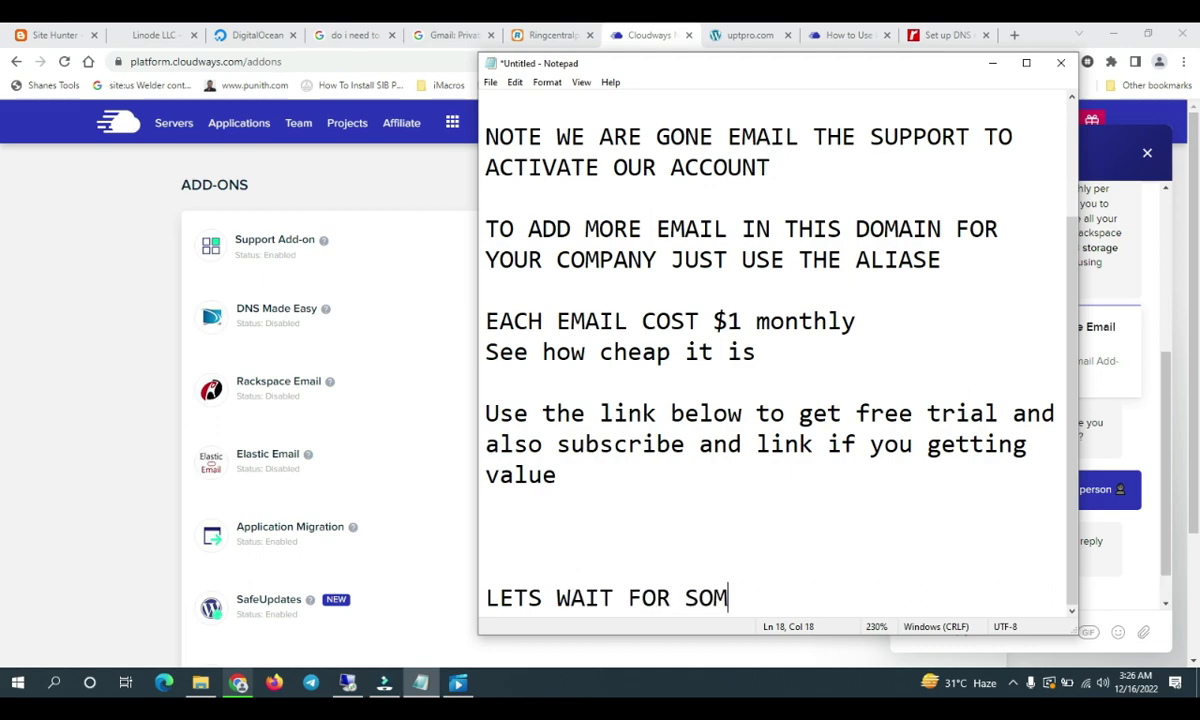
{"action": "type", "text": "E MINUTE"}
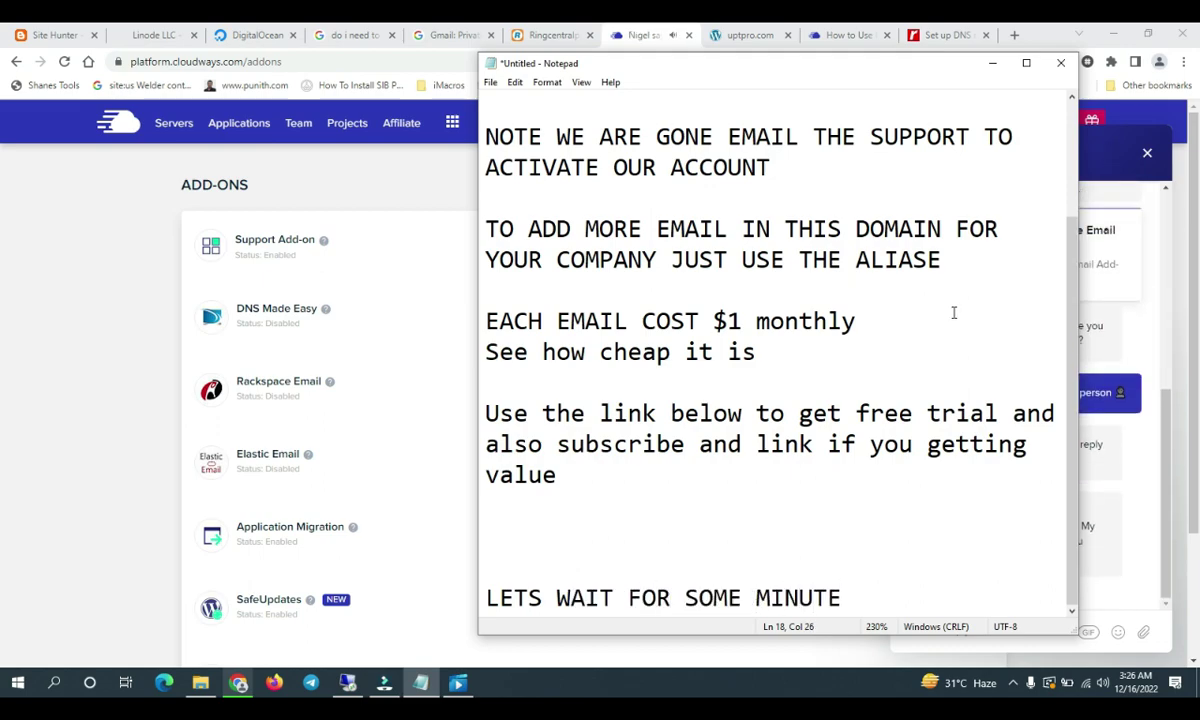
{"action": "left_click", "coordinate": [994, 65]}
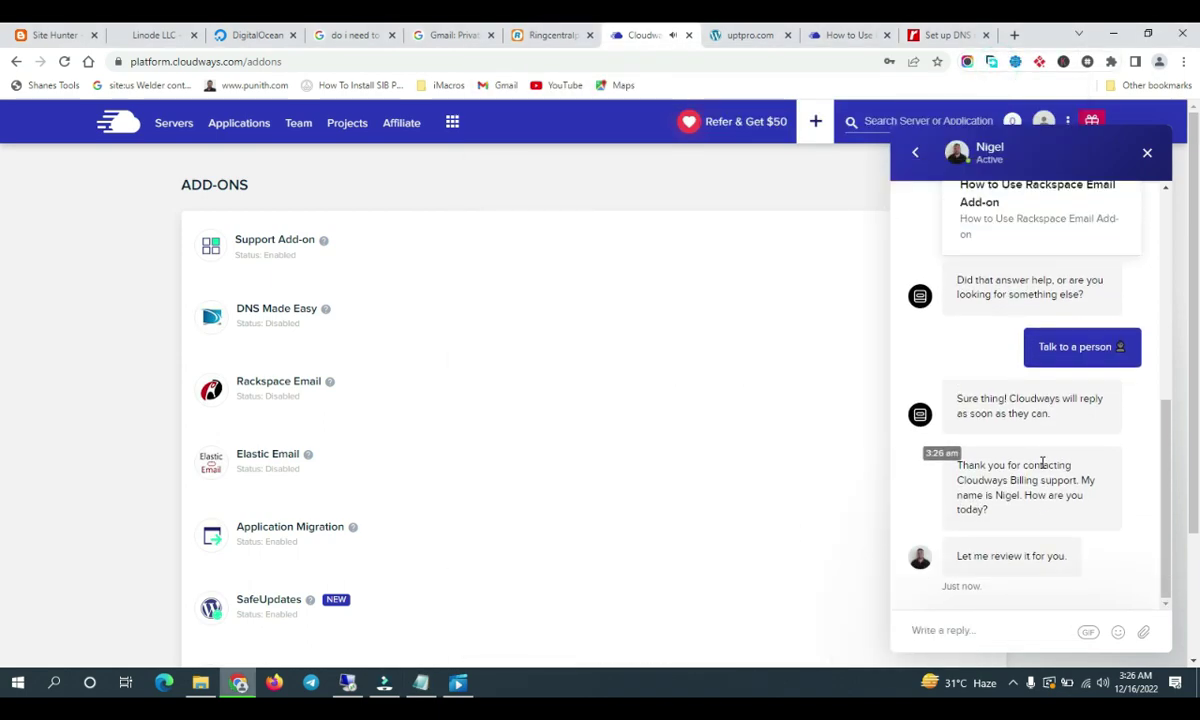
Reply OK, NO and THANKS to the support agent, then close the finished chat
{"action": "type", "text": "OK"}
{"action": "key", "text": "Return"}
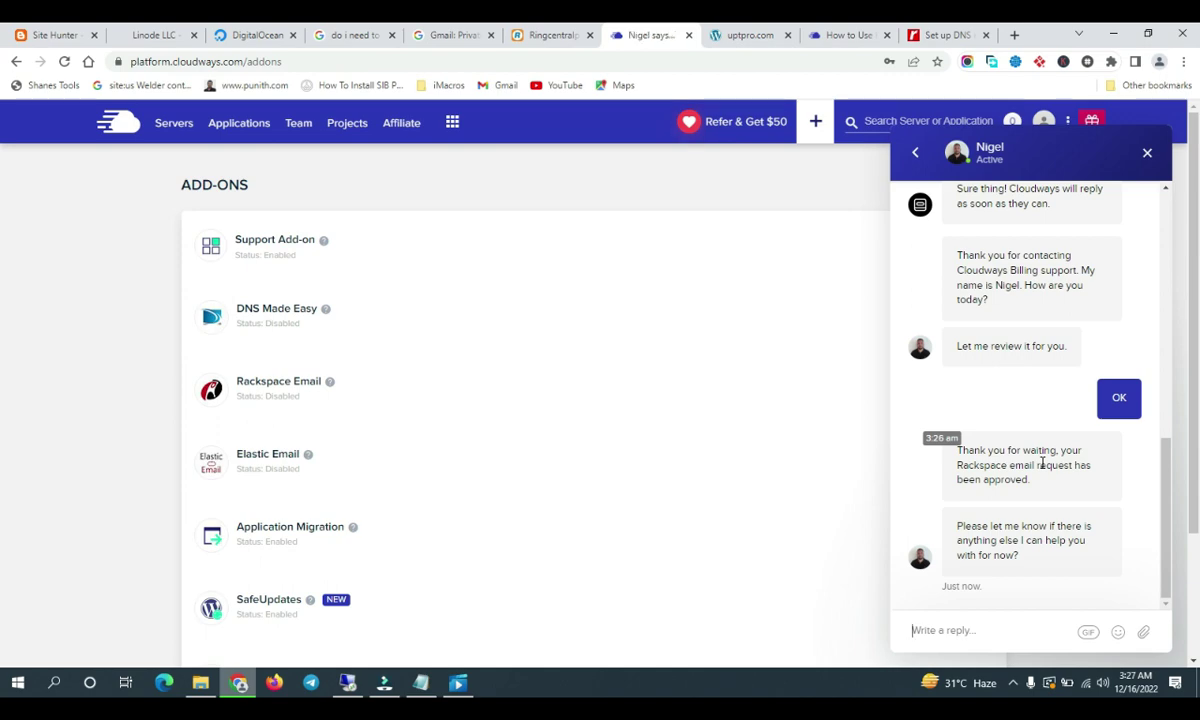
{"action": "type", "text": "NO"}
{"action": "key", "text": "Return"}
{"action": "type", "text": "THA"}
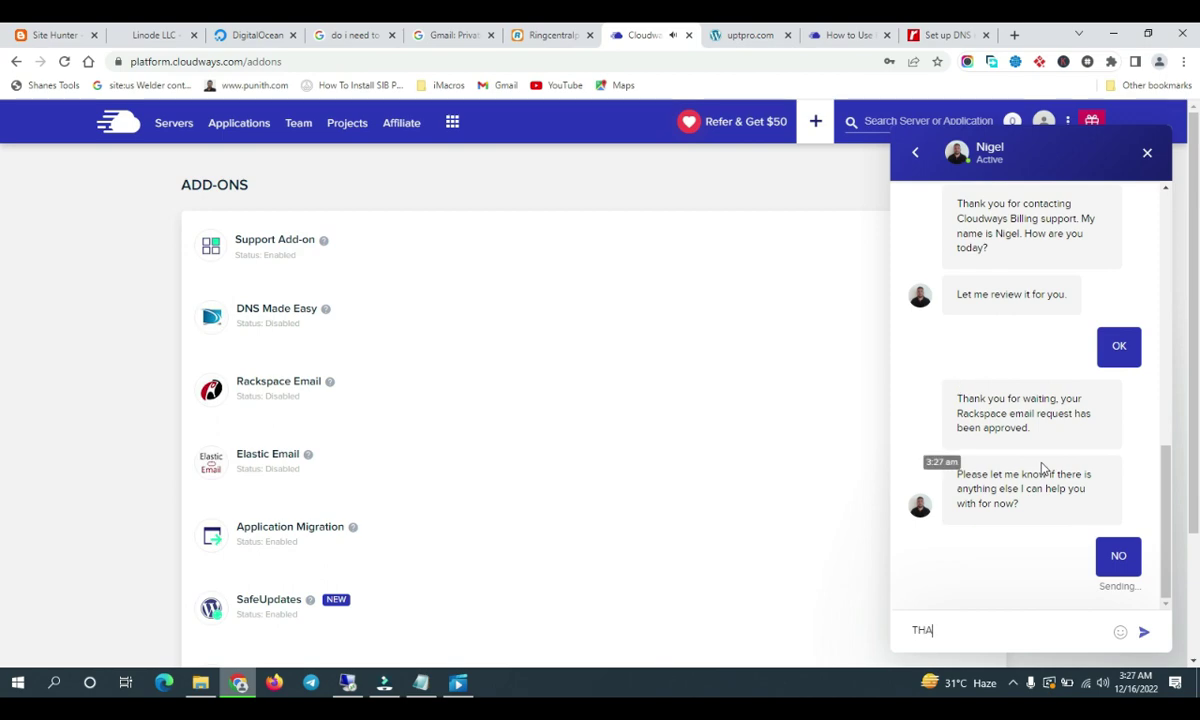
{"action": "type", "text": "NKS"}
{"action": "key", "text": "Return"}
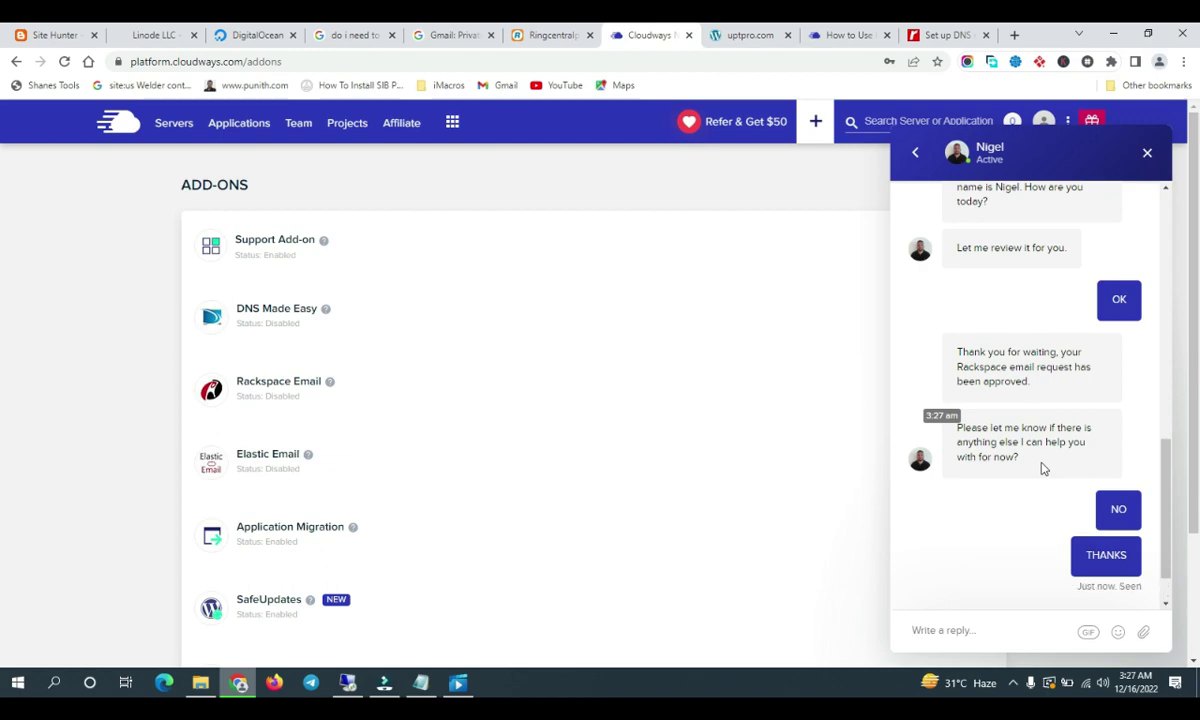
{"action": "left_click", "coordinate": [1148, 158]}
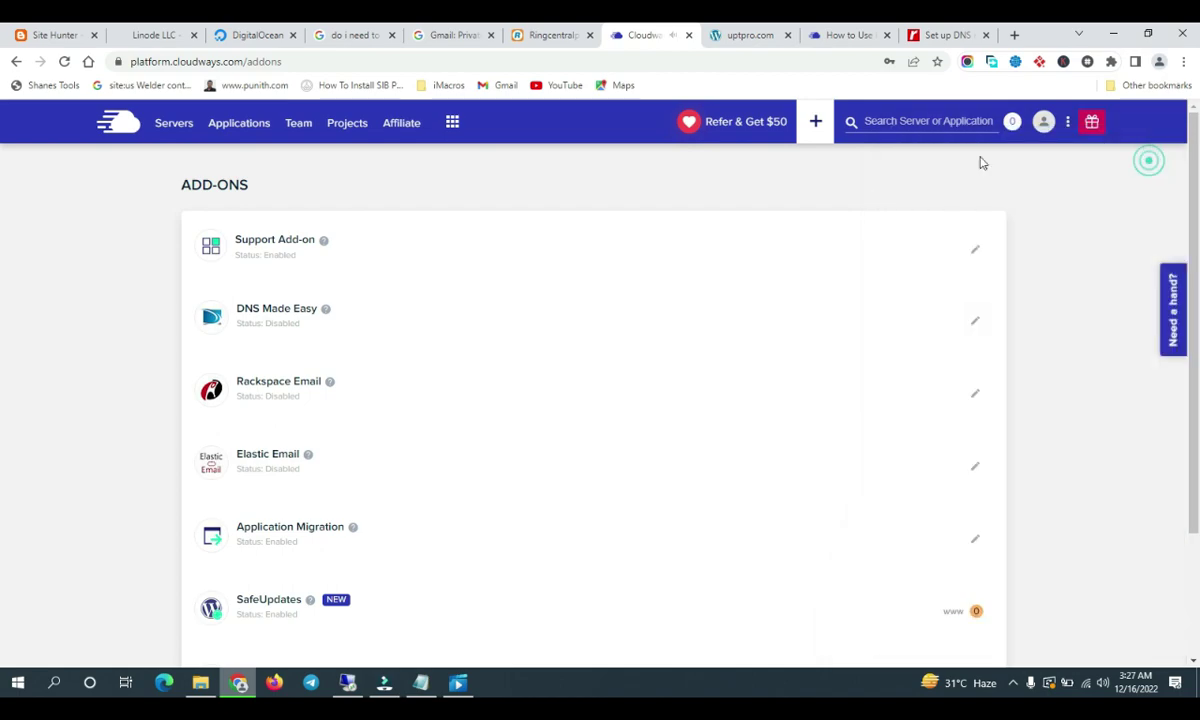
Open the webmail link from the Rackspace Email Add-on help article in a new tab
{"action": "left_click", "coordinate": [855, 28]}
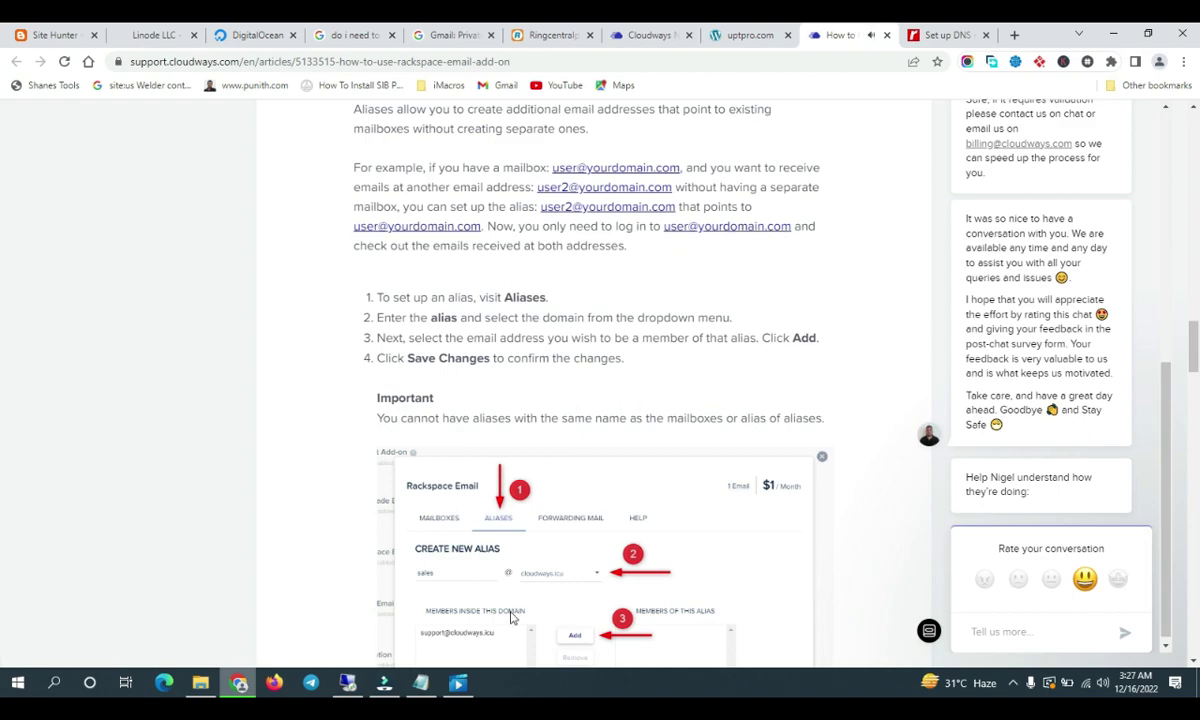
{"action": "scroll", "coordinate": [477, 440], "scroll_direction": "down", "scroll_amount": 20}
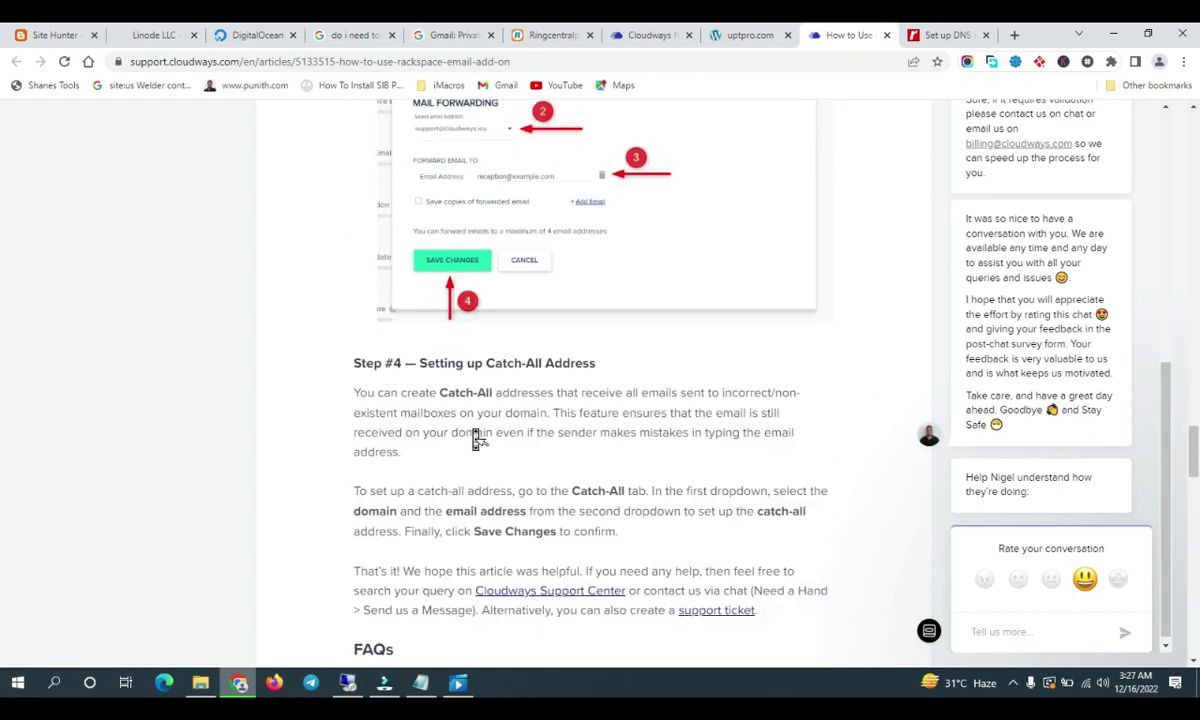
{"action": "scroll", "coordinate": [477, 440], "scroll_direction": "up", "scroll_amount": 10}
{"action": "scroll", "coordinate": [477, 440], "scroll_direction": "up", "scroll_amount": 15}
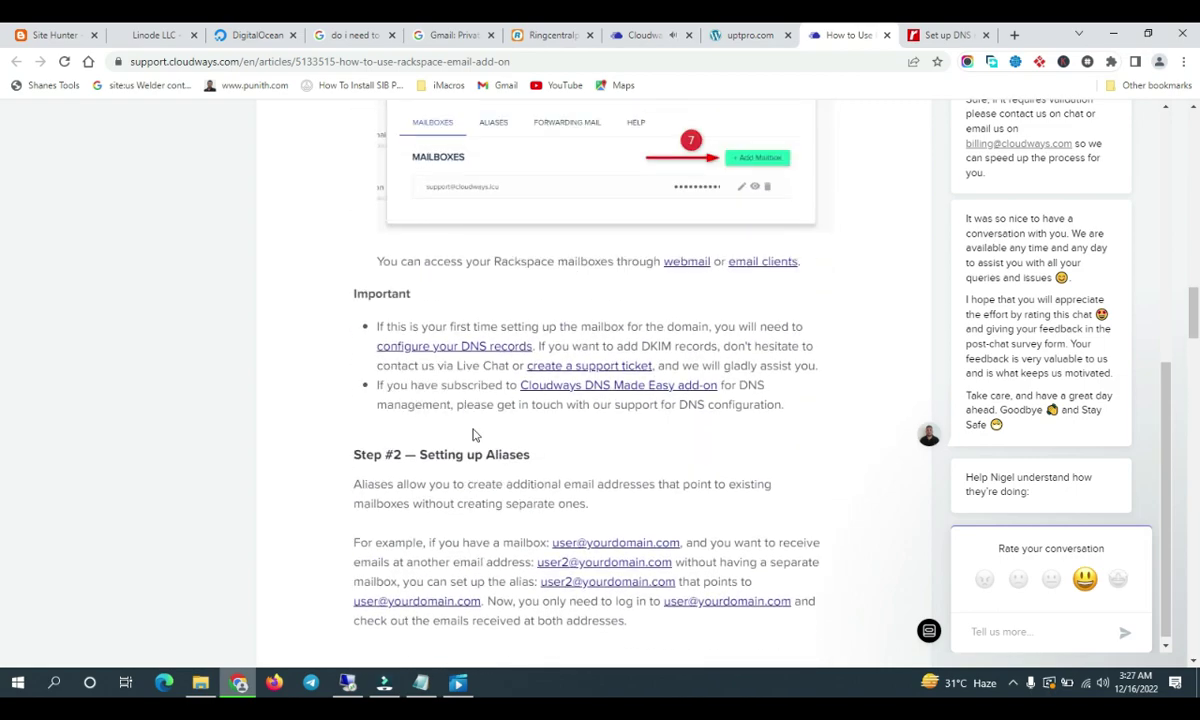
{"action": "scroll", "coordinate": [475, 437], "scroll_direction": "down", "scroll_amount": 3}
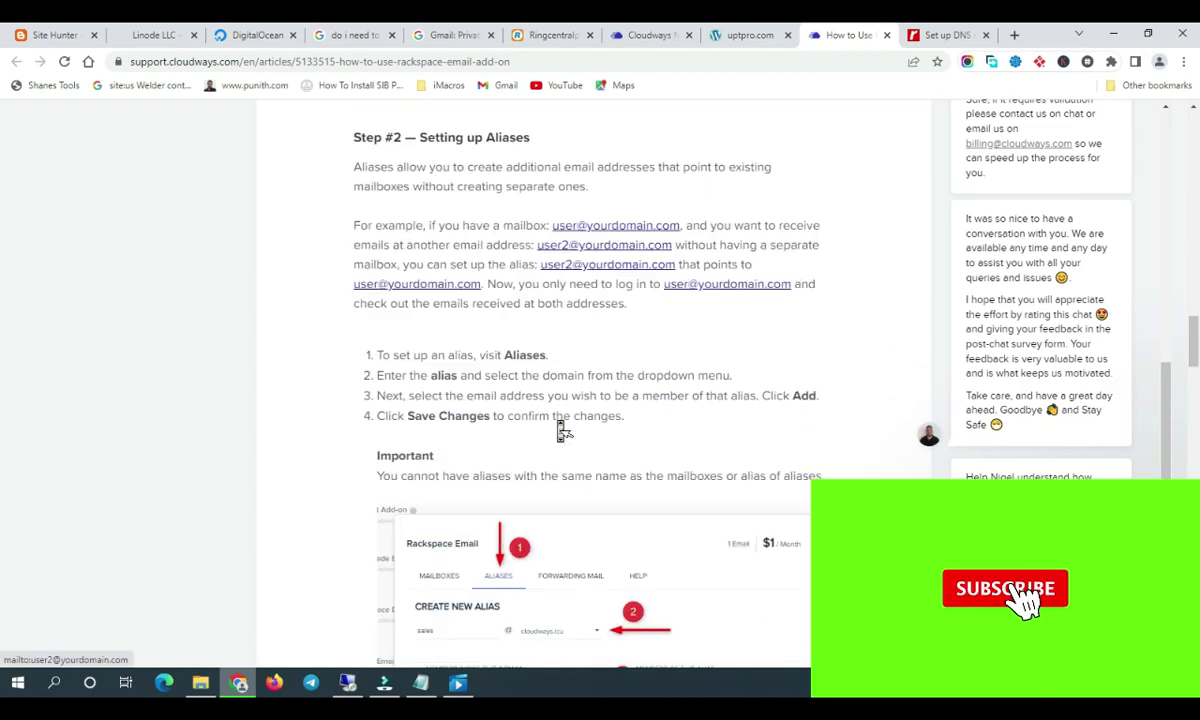
{"action": "scroll", "coordinate": [560, 430], "scroll_direction": "down", "scroll_amount": 2}
{"action": "scroll", "coordinate": [560, 430], "scroll_direction": "up", "scroll_amount": 6}
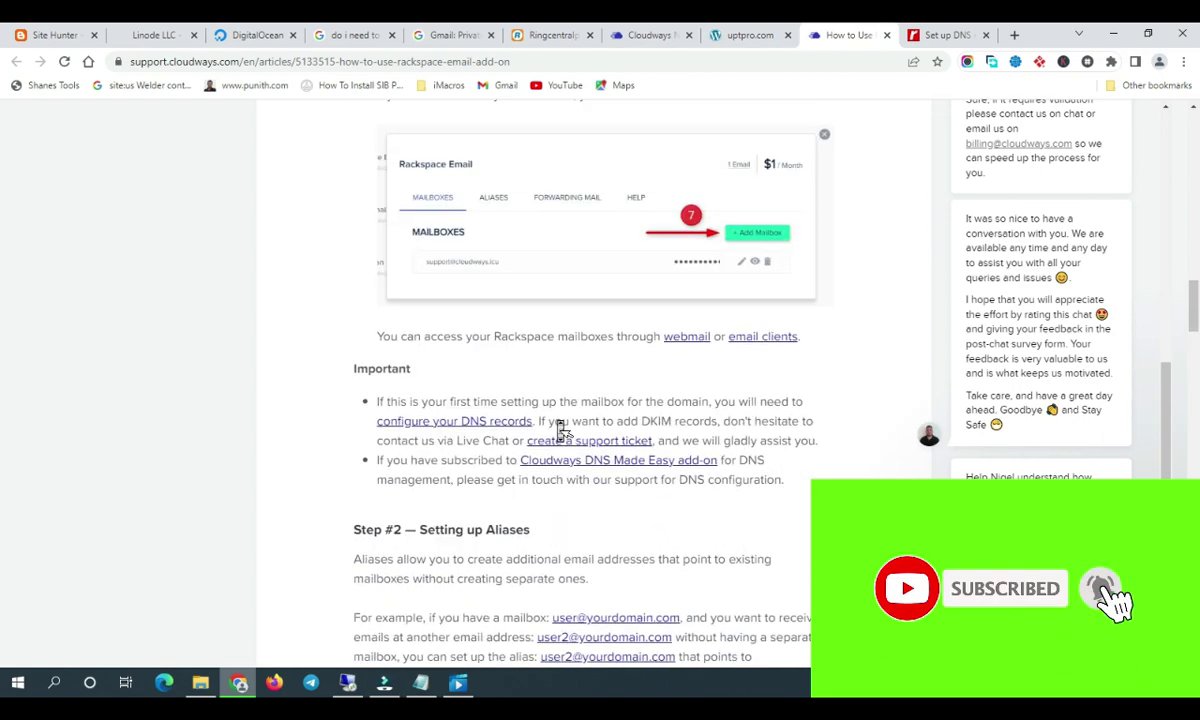
{"action": "left_click", "coordinate": [688, 341]}
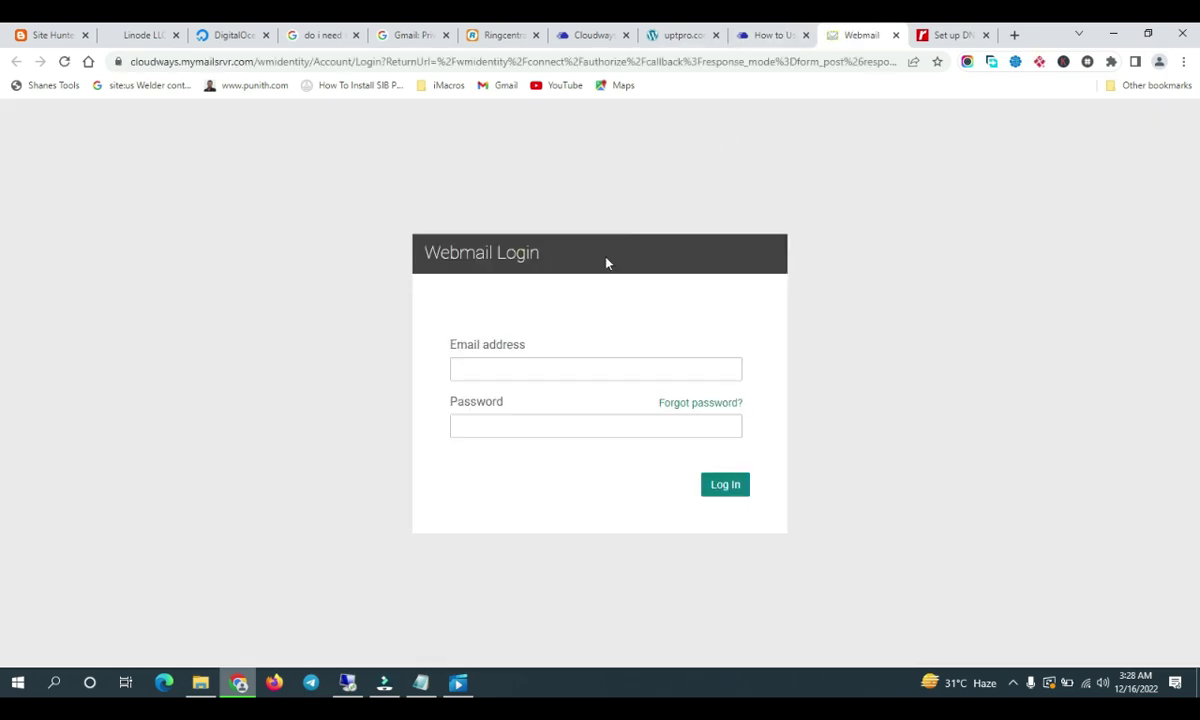
Fill the webmail login with the full team mailbox address copied from the Cloudways Rackspace add-on
{"action": "left_click", "coordinate": [587, 372]}
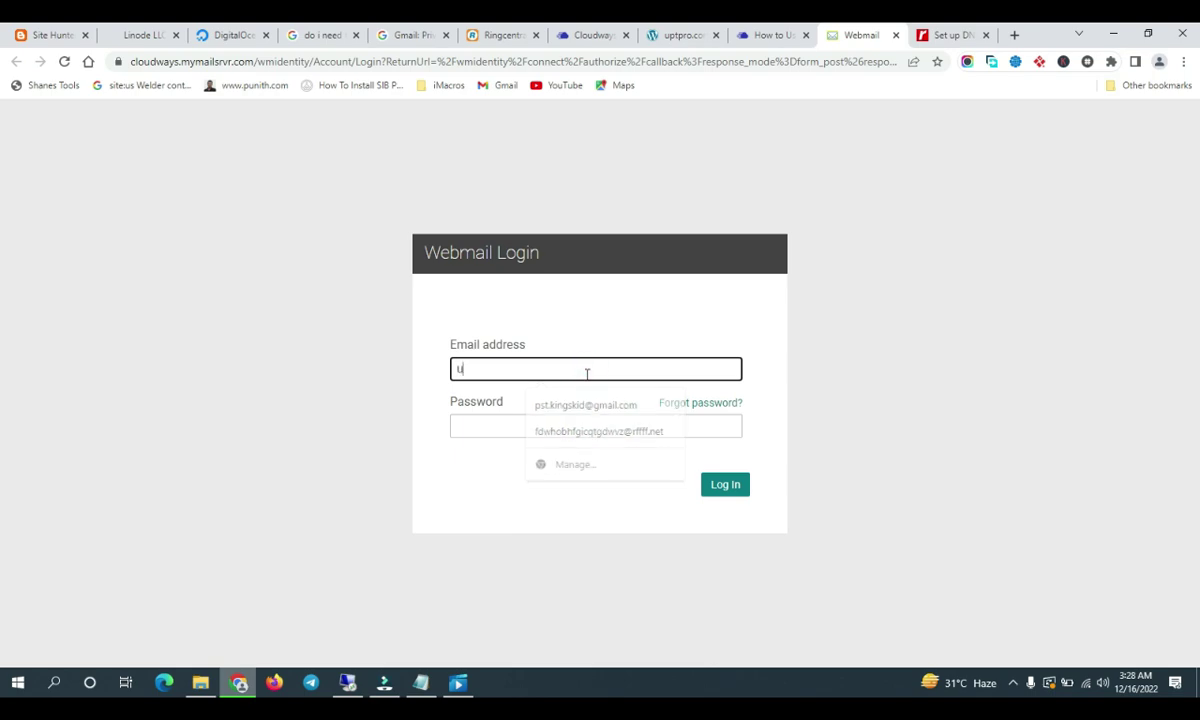
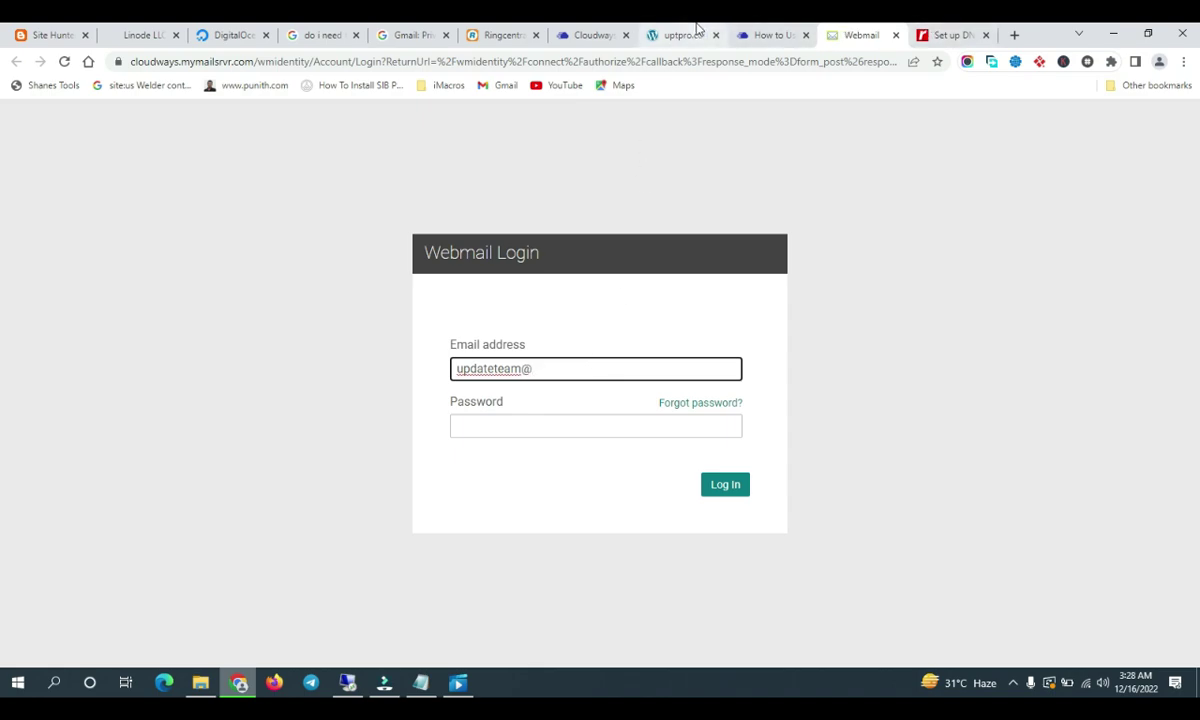
{"action": "left_click", "coordinate": [697, 30]}
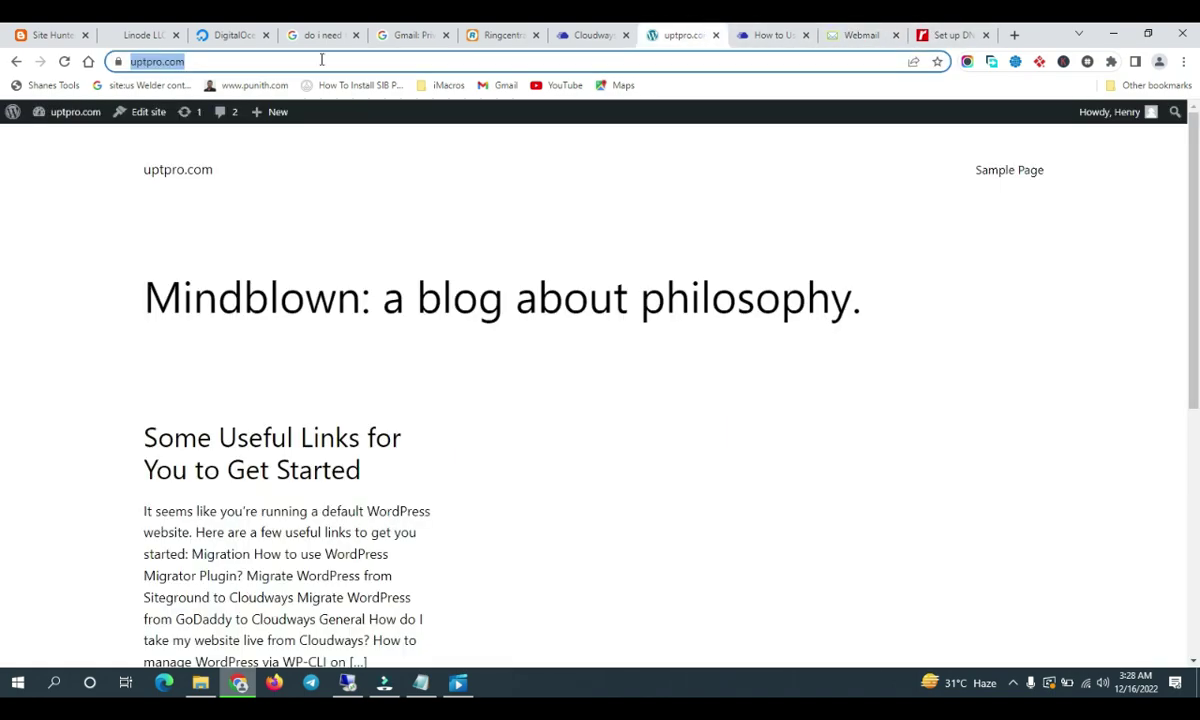
{"action": "left_click", "coordinate": [597, 30]}
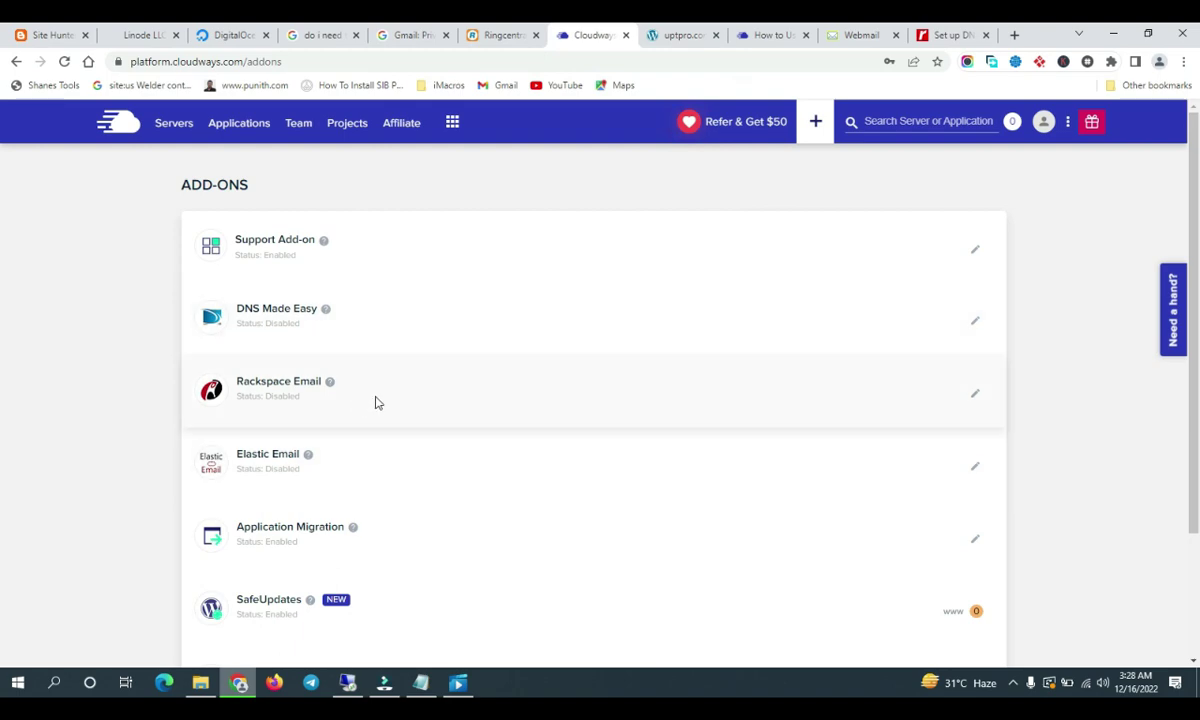
{"action": "left_click", "coordinate": [976, 395]}
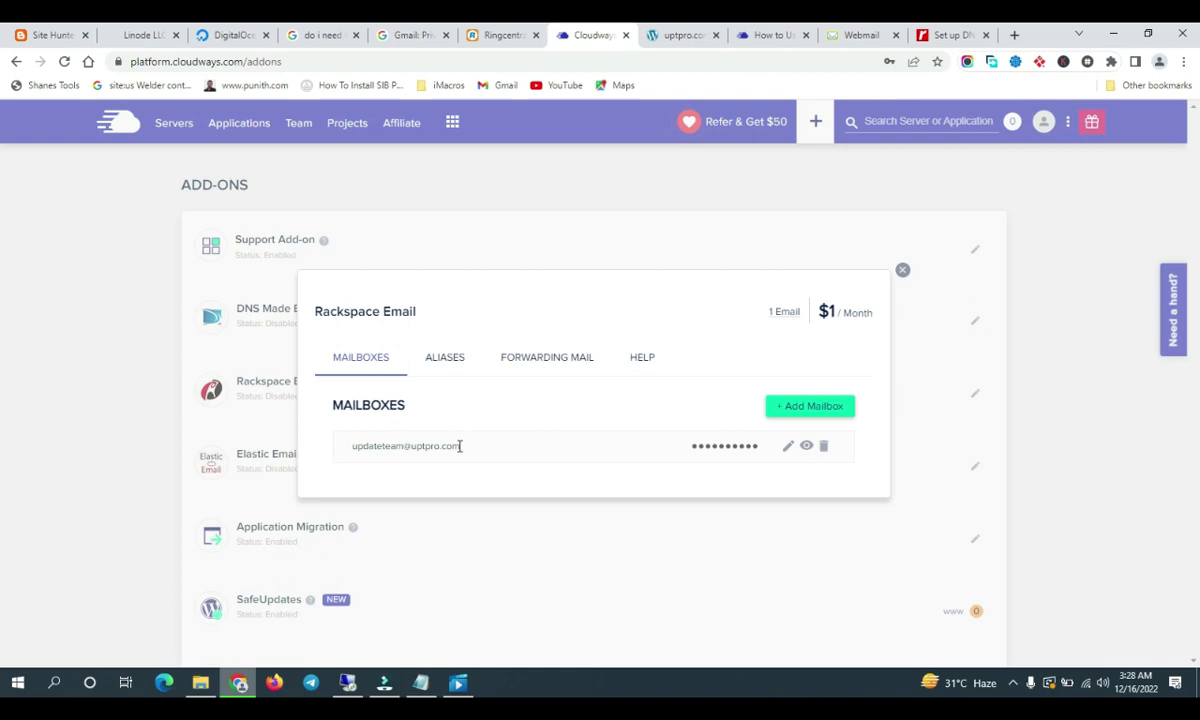
{"action": "triple_click", "coordinate": [460, 446]}
{"action": "key", "text": "ctrl+c"}
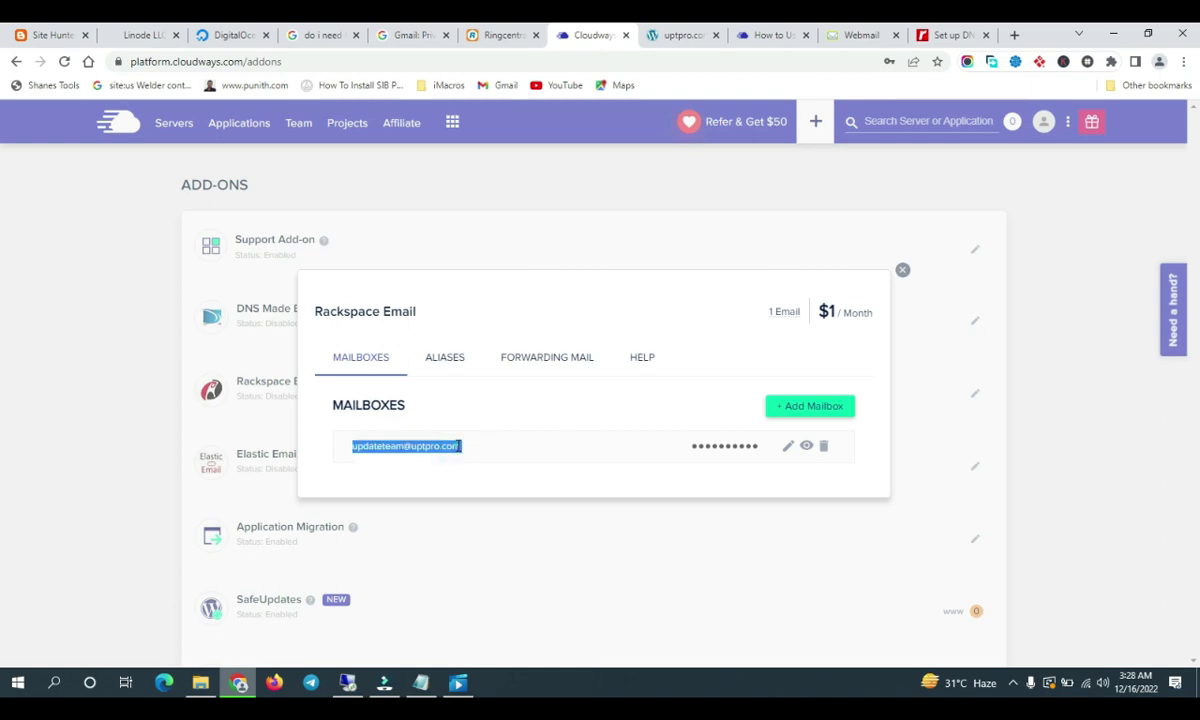
{"action": "left_click", "coordinate": [858, 35]}
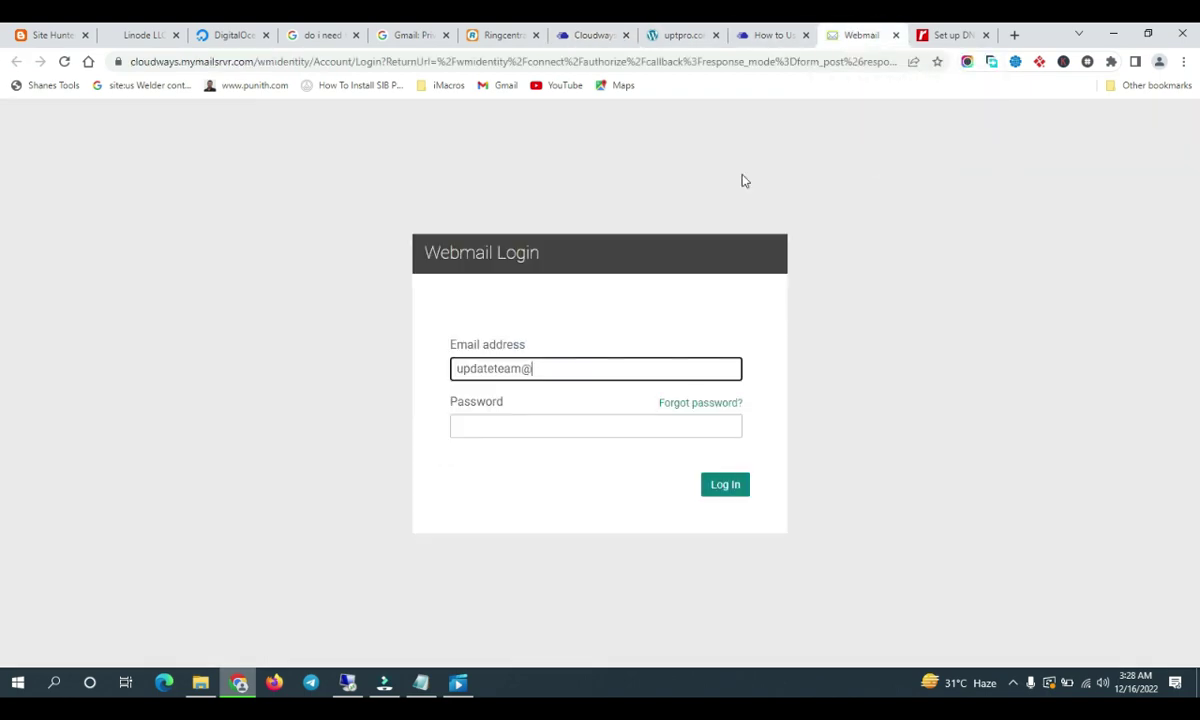
{"action": "triple_click", "coordinate": [595, 373]}
{"action": "key", "text": "ctrl+v"}
Enter the mailbox password, log in, and skip the password recovery setup
{"action": "left_click", "coordinate": [568, 424]}
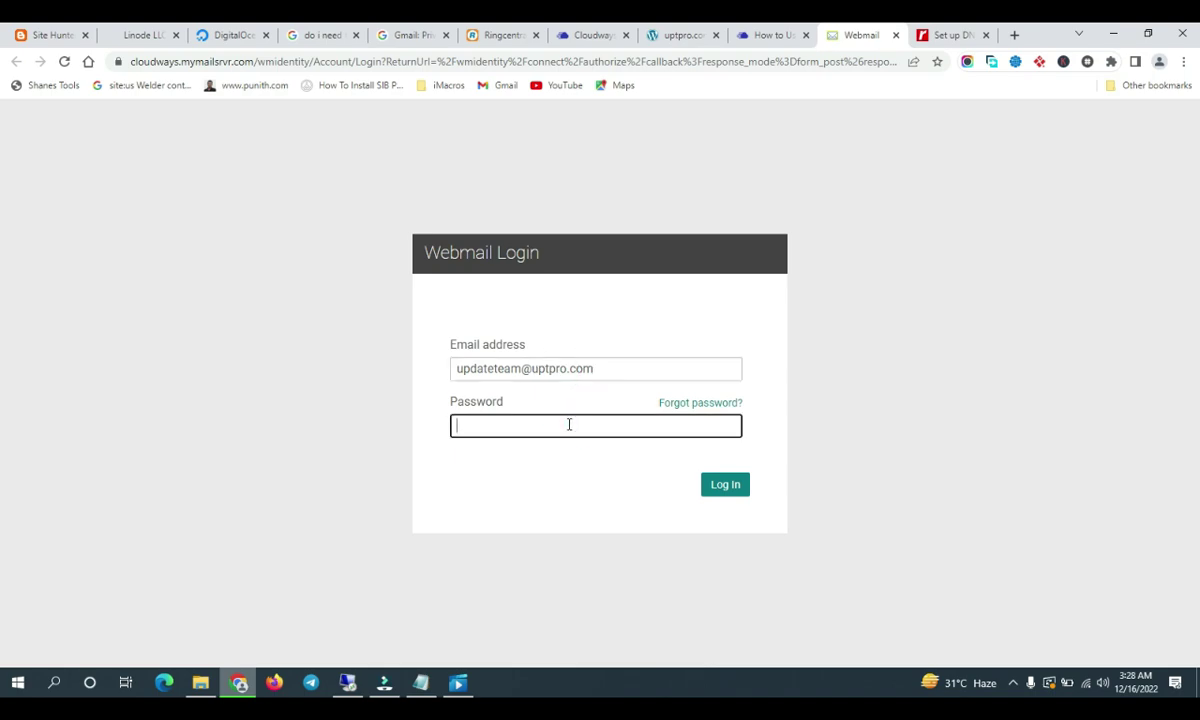
{"action": "type", "text": "****"}
{"action": "left_click", "coordinate": [720, 487]}
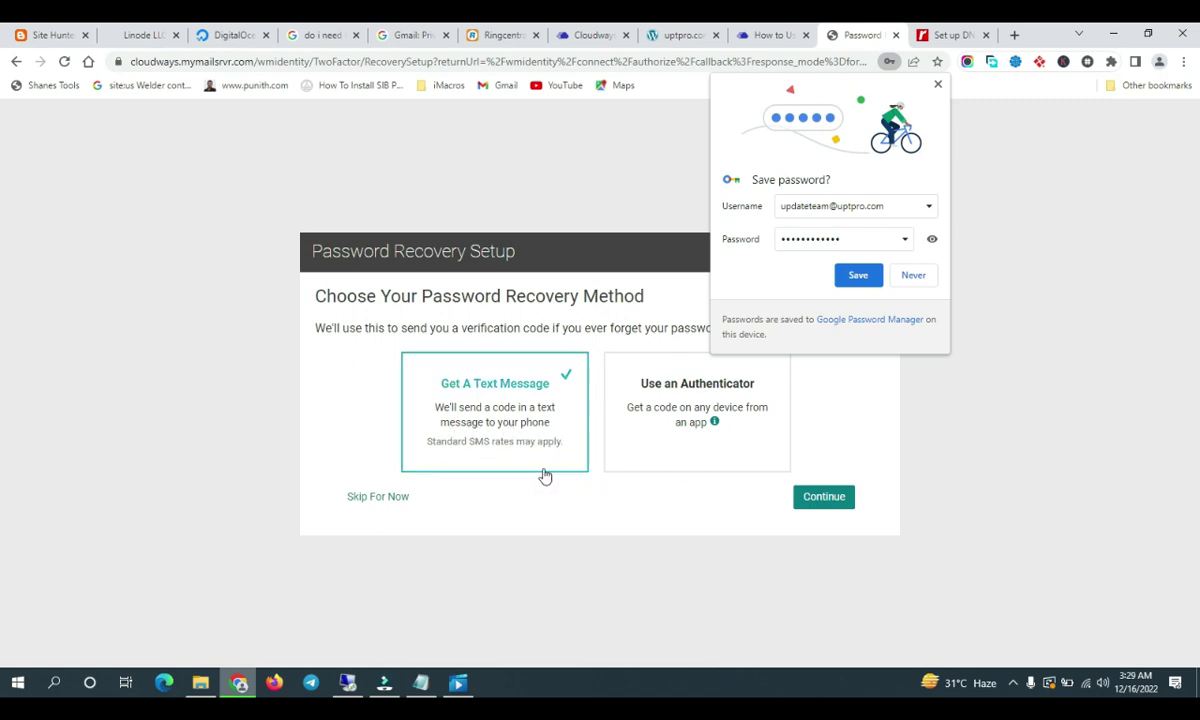
{"action": "left_click", "coordinate": [360, 495]}
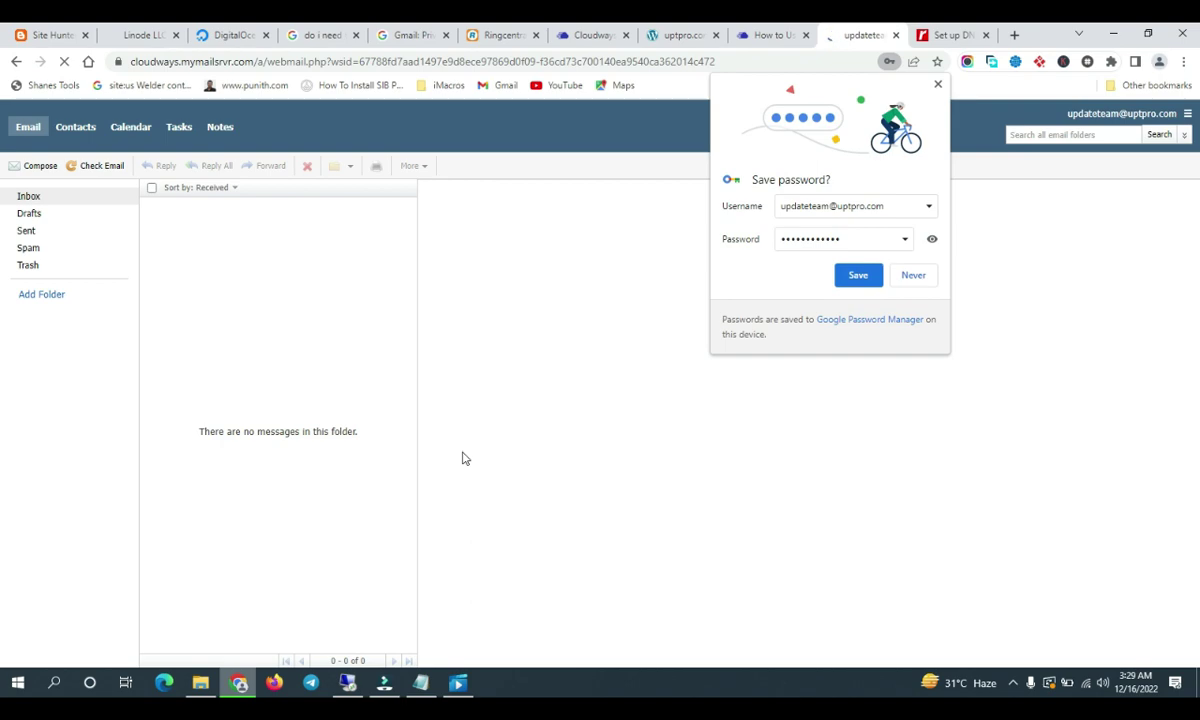
Dismiss Chrome's save-password prompt and start a new blank message
{"action": "left_click", "coordinate": [938, 88]}
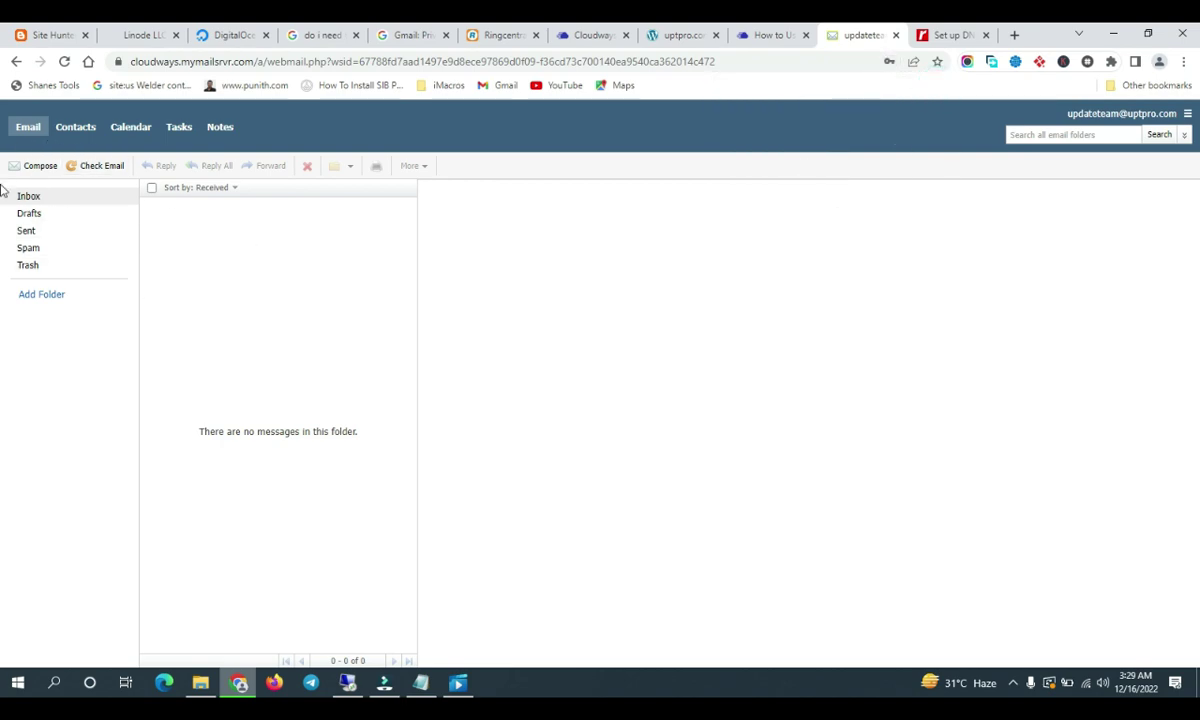
{"action": "left_click", "coordinate": [46, 168]}
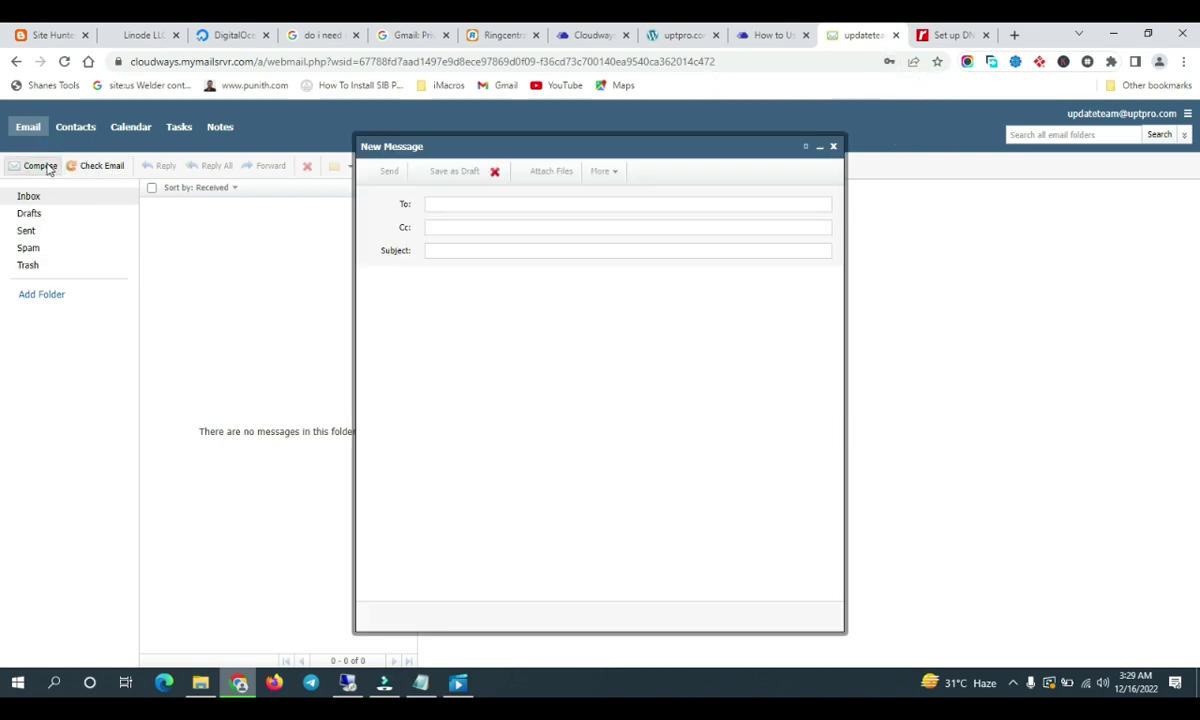
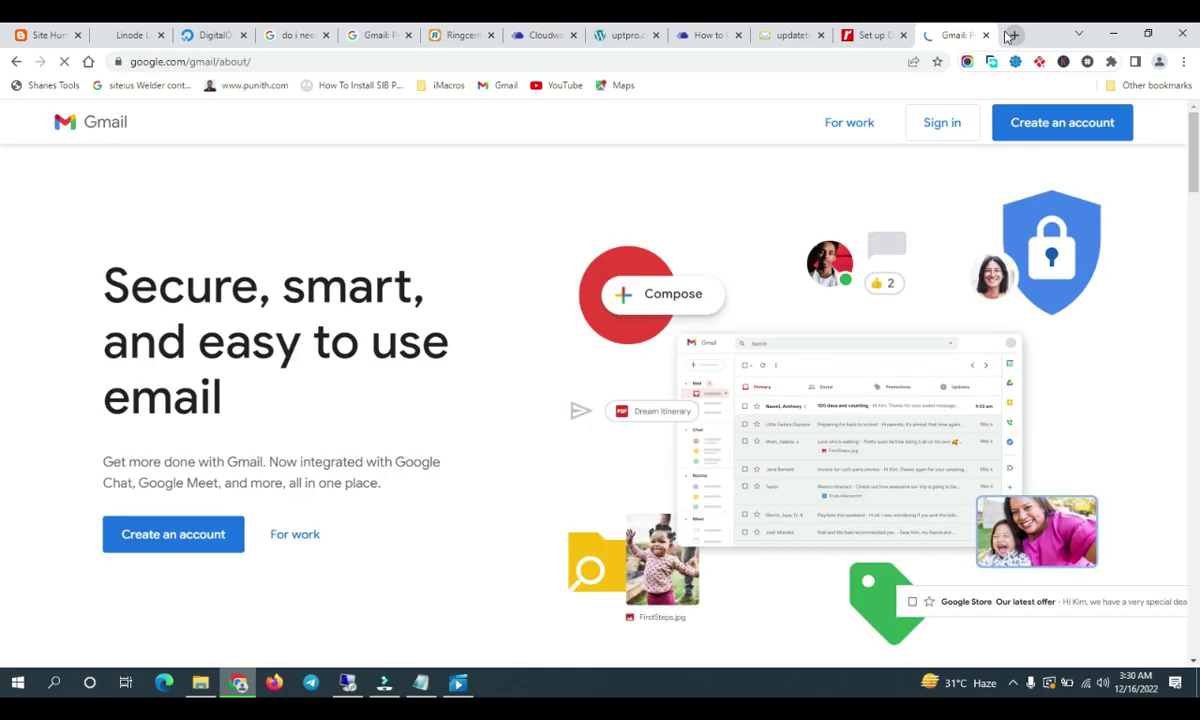
Close the Gmail landing page and open the Gmail inbox in another Chrome profile
{"action": "left_click", "coordinate": [987, 35]}
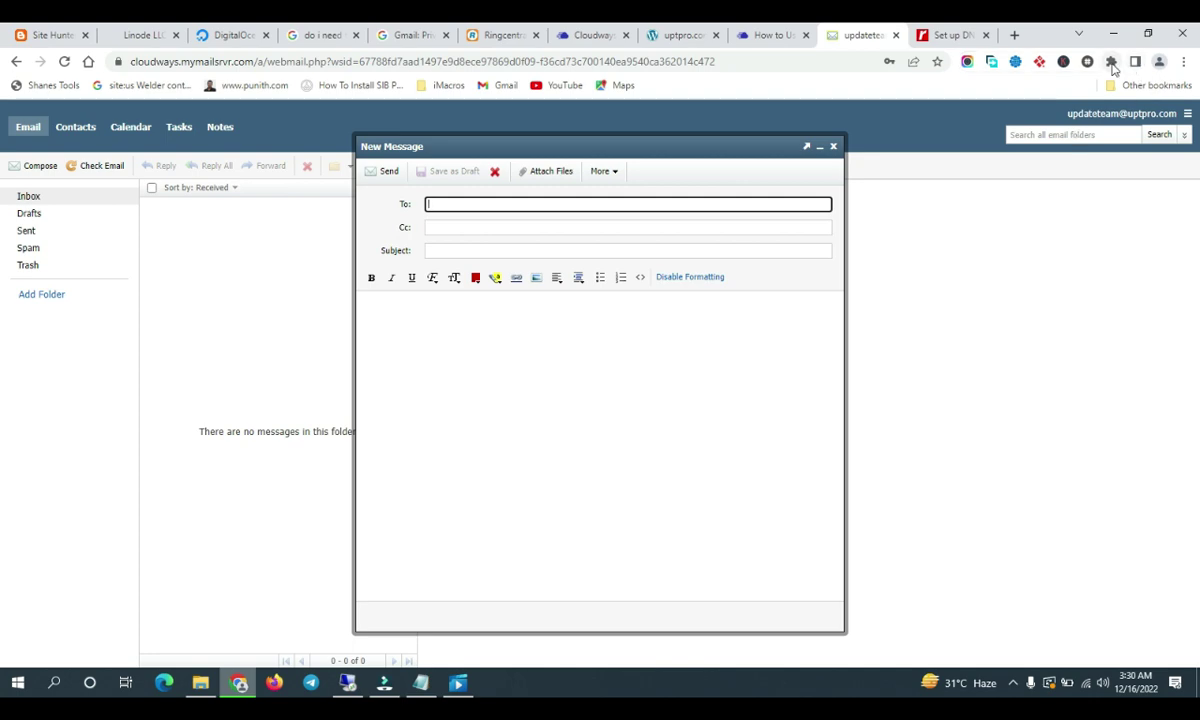
{"action": "left_click", "coordinate": [1111, 61]}
{"action": "left_click", "coordinate": [1159, 62]}
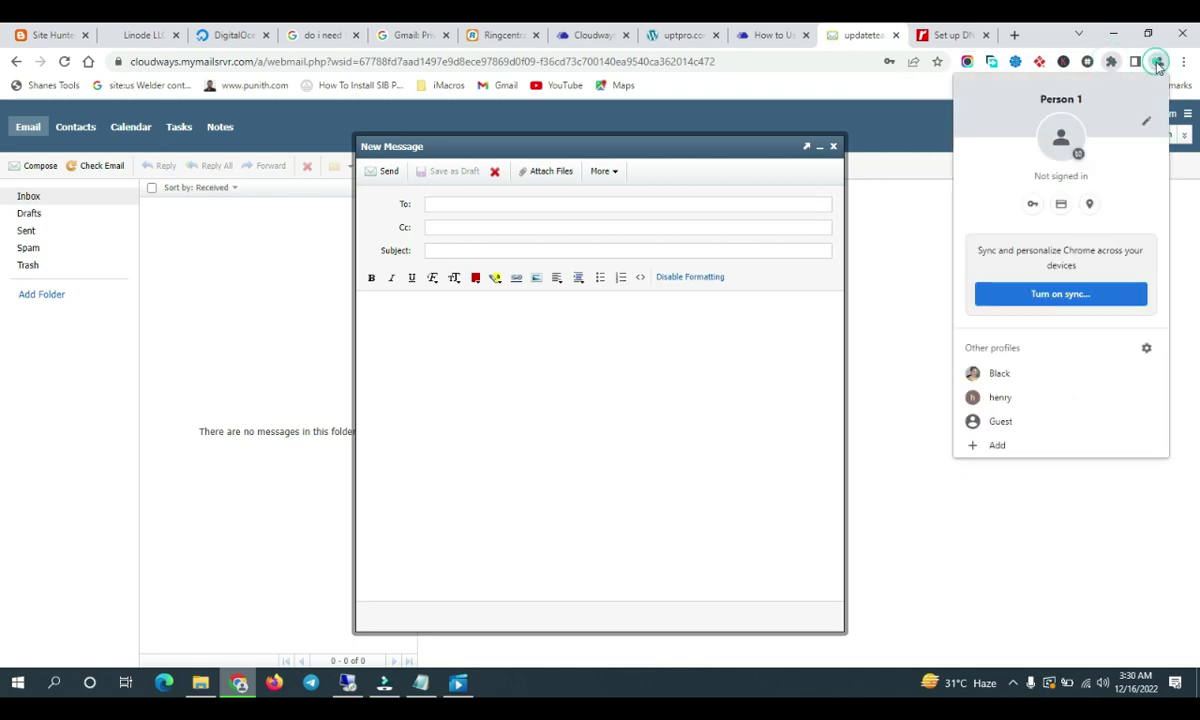
{"action": "left_click", "coordinate": [1008, 387]}
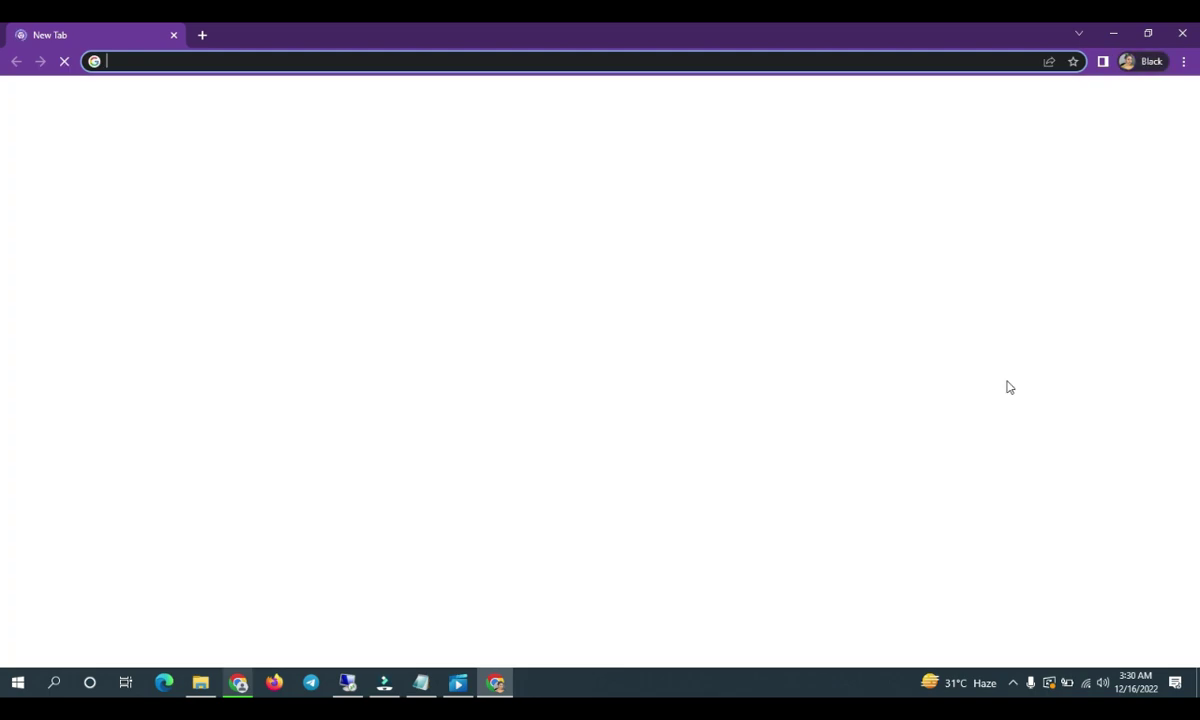
{"action": "type", "text": "g"}
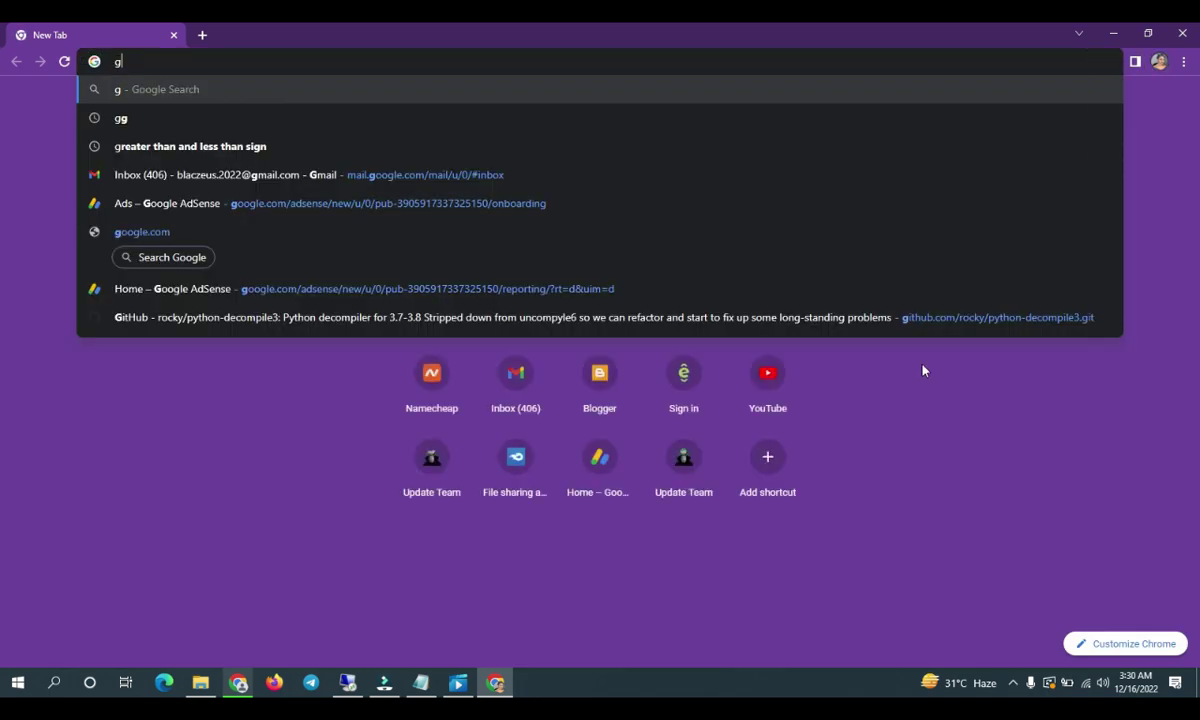
{"action": "left_click", "coordinate": [357, 174]}
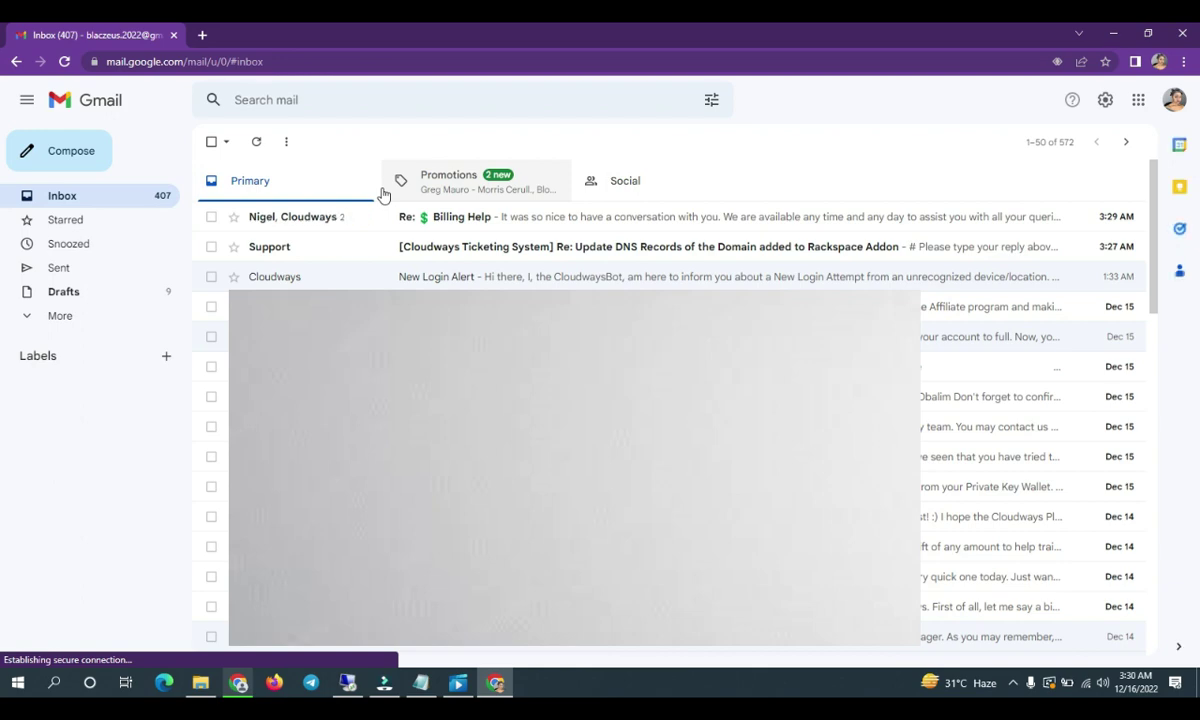
Select the receiving account's e-mail address from its avatar menu, then return to webmail compose
{"action": "left_click", "coordinate": [1173, 100]}
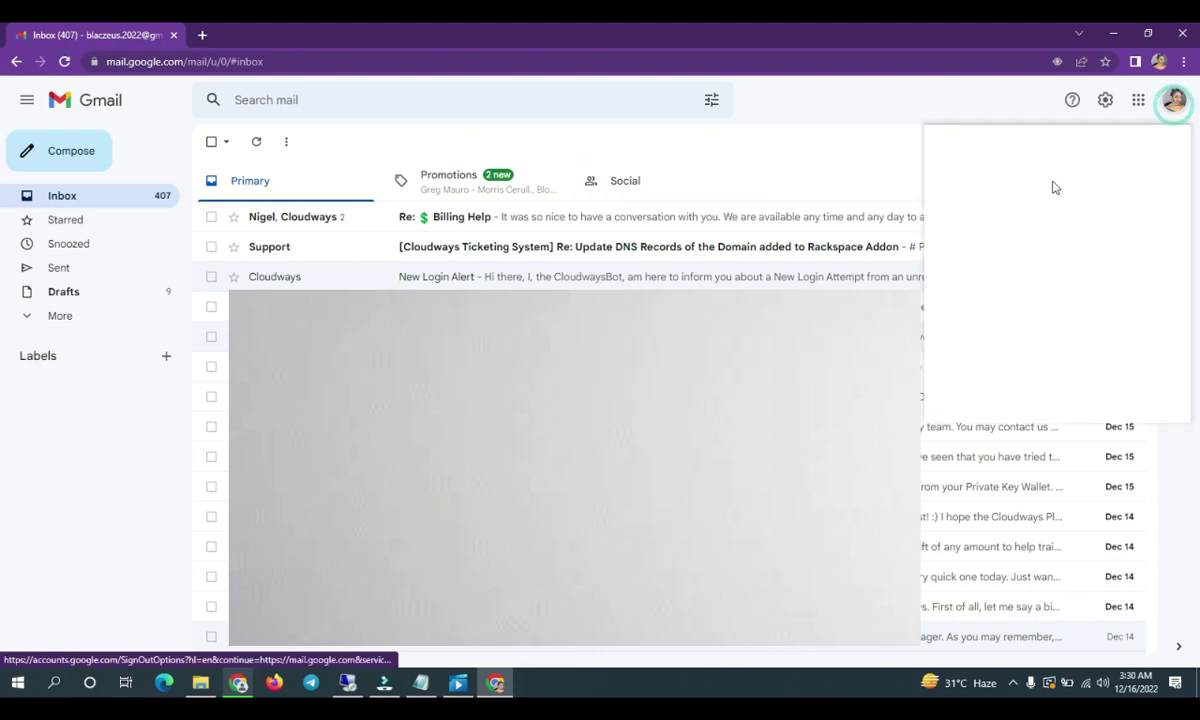
{"action": "triple_click", "coordinate": [1055, 233]}
{"action": "key", "text": "ctrl+c"}
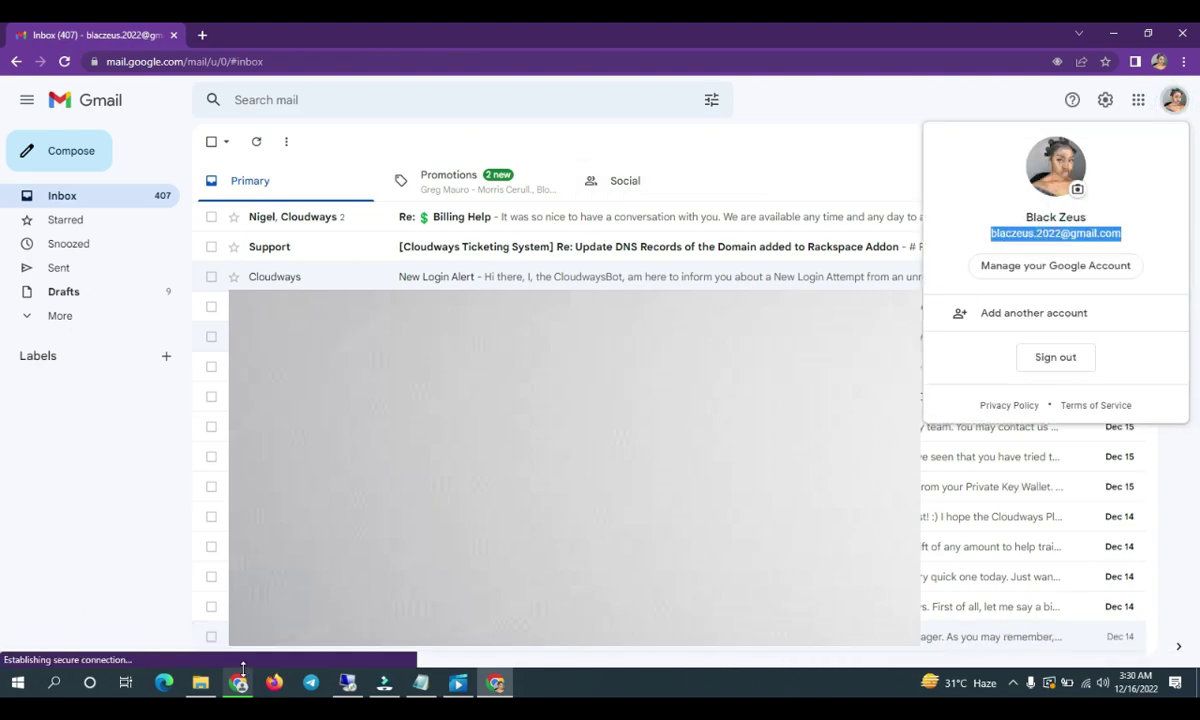
{"action": "left_click", "coordinate": [240, 683]}
Address the message to the copied Gmail address with subject TESTING FROM UPDATE TEAM and body text
{"action": "left_click", "coordinate": [479, 206]}
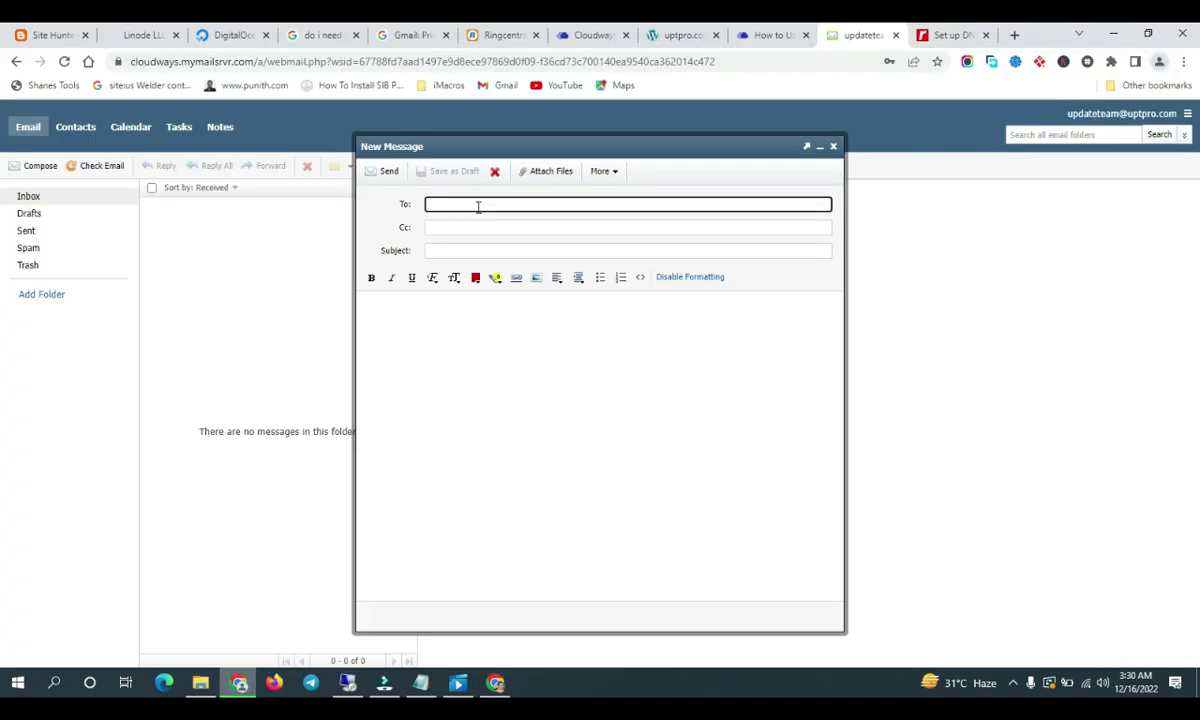
{"action": "key", "text": "ctrl+v"}
{"action": "left_click", "coordinate": [485, 236]}
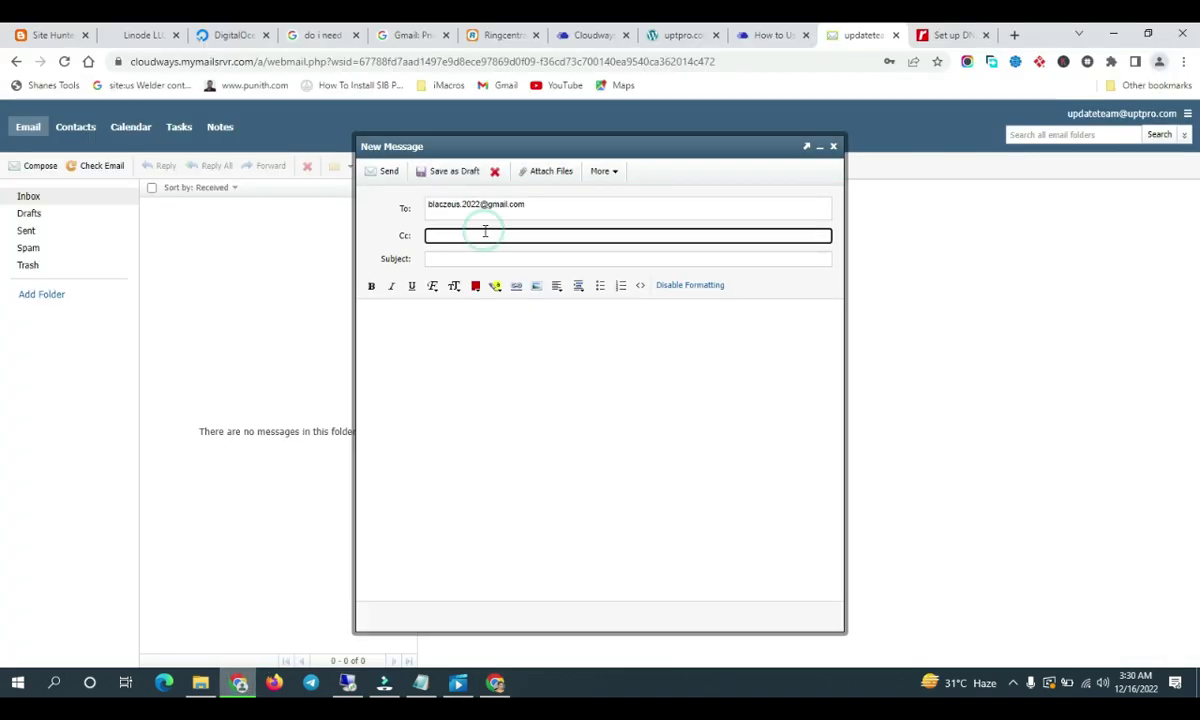
{"action": "left_click", "coordinate": [483, 259]}
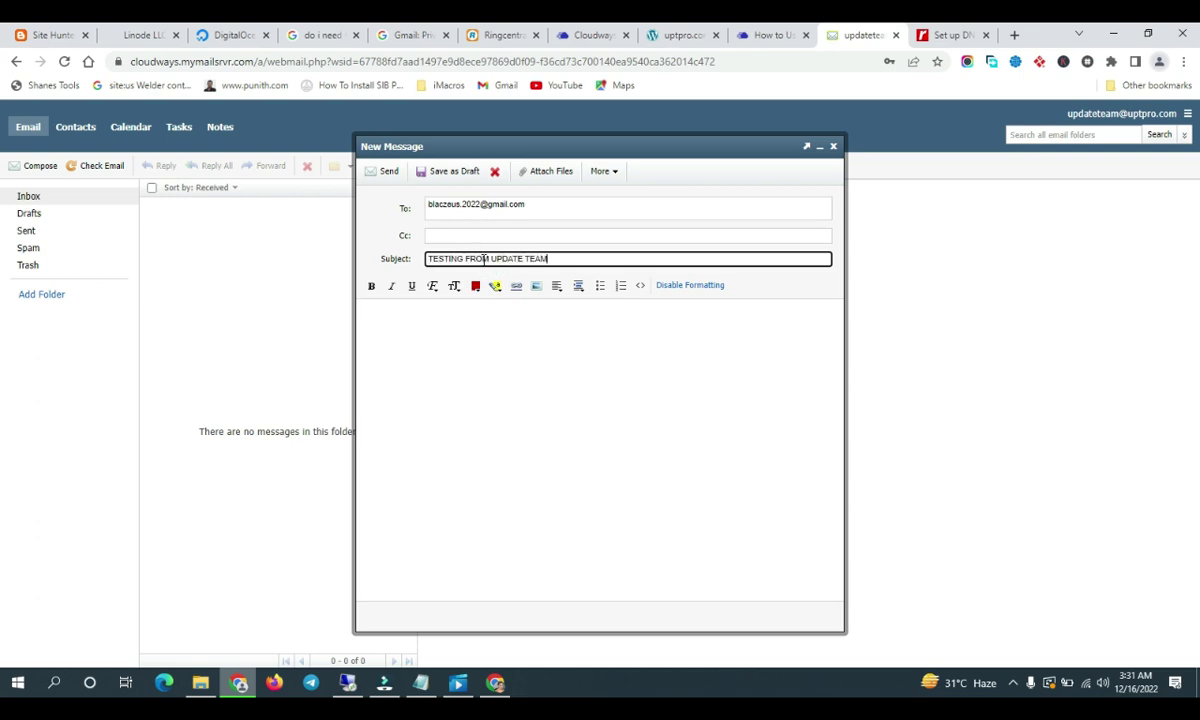
{"action": "left_click", "coordinate": [487, 321]}
{"action": "type", "text": "SUBSCRIBE"}
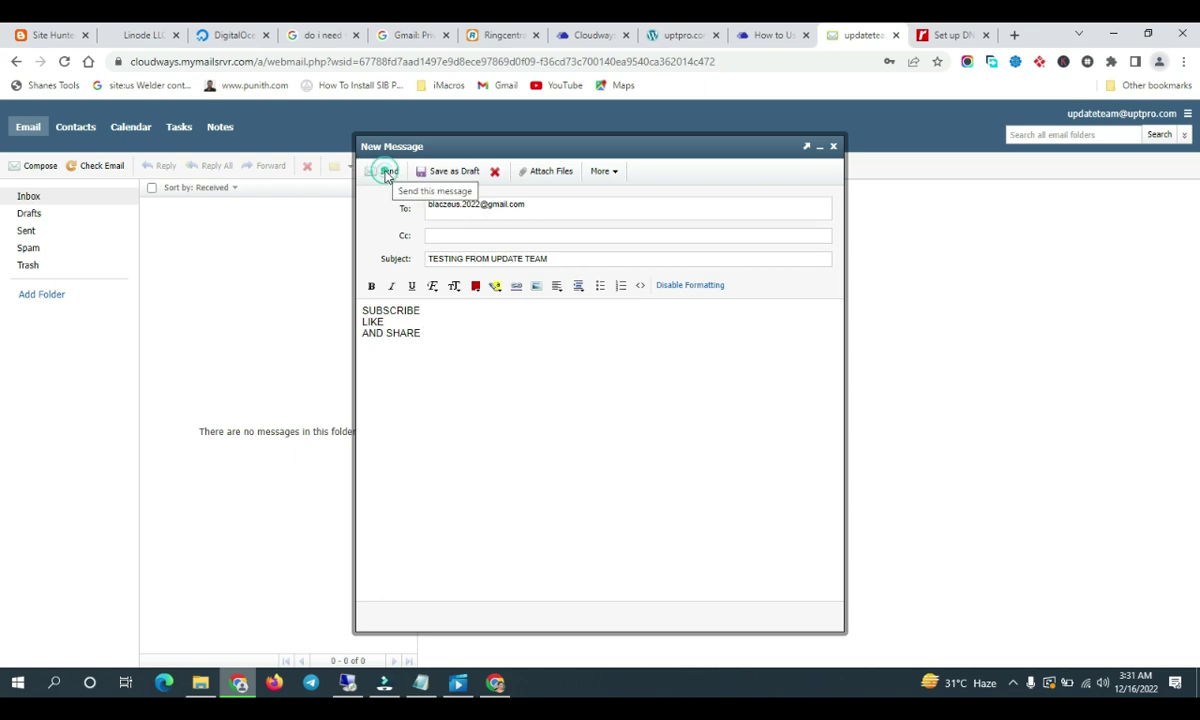
Send the test message and bring up the Gmail inbox window
{"action": "left_click", "coordinate": [387, 172]}
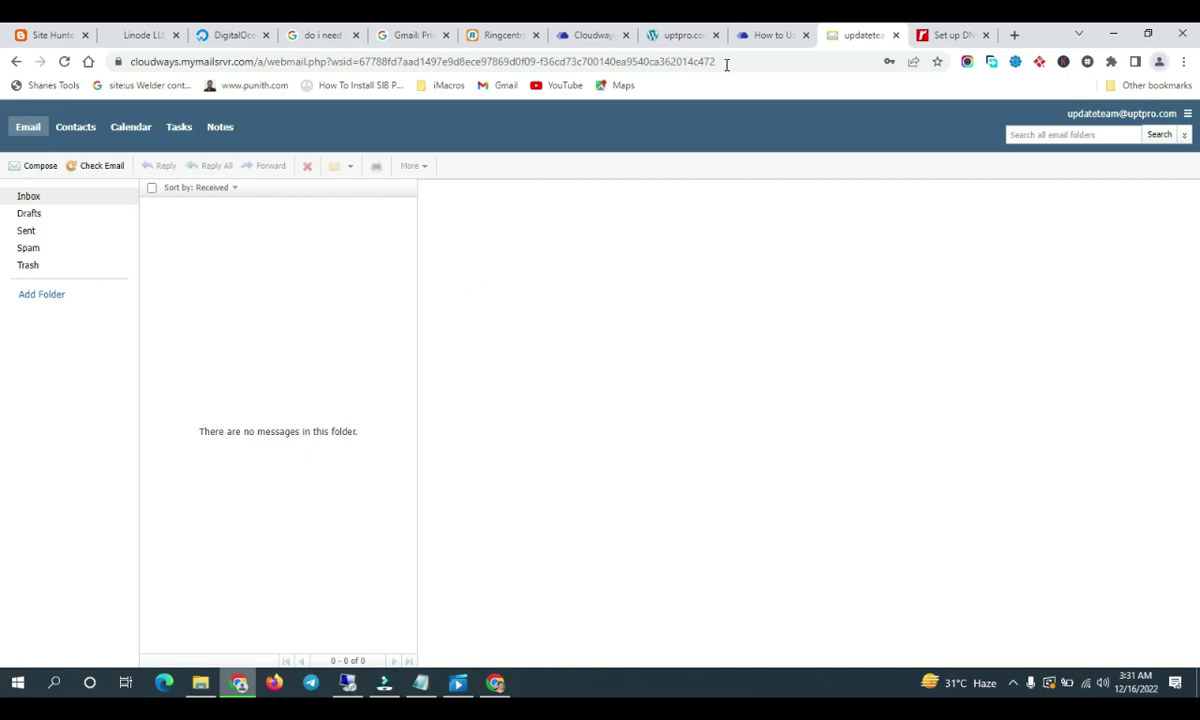
{"action": "left_click", "coordinate": [940, 34]}
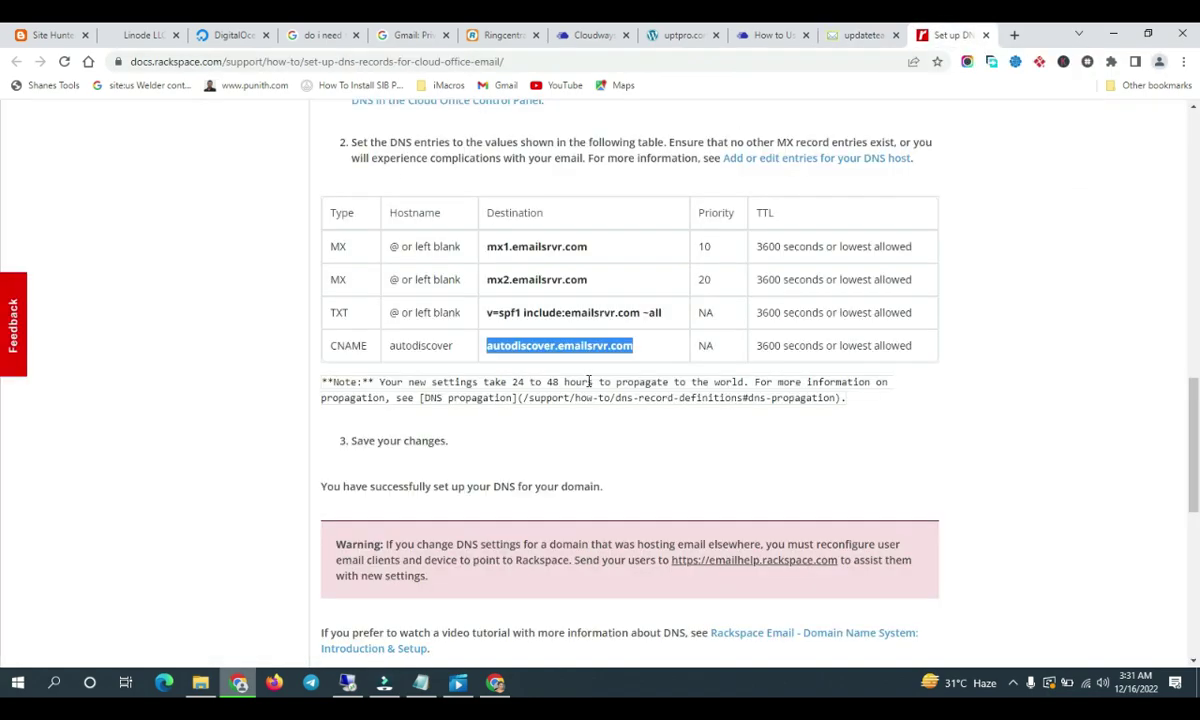
{"action": "left_click", "coordinate": [495, 683]}
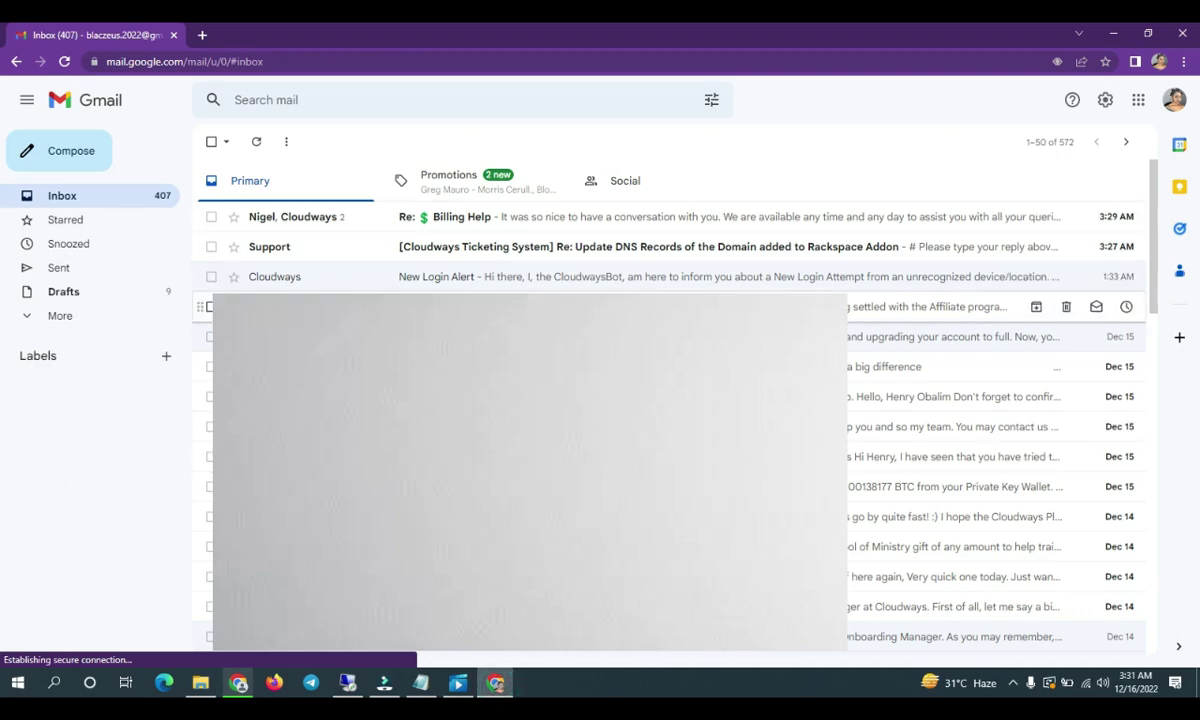